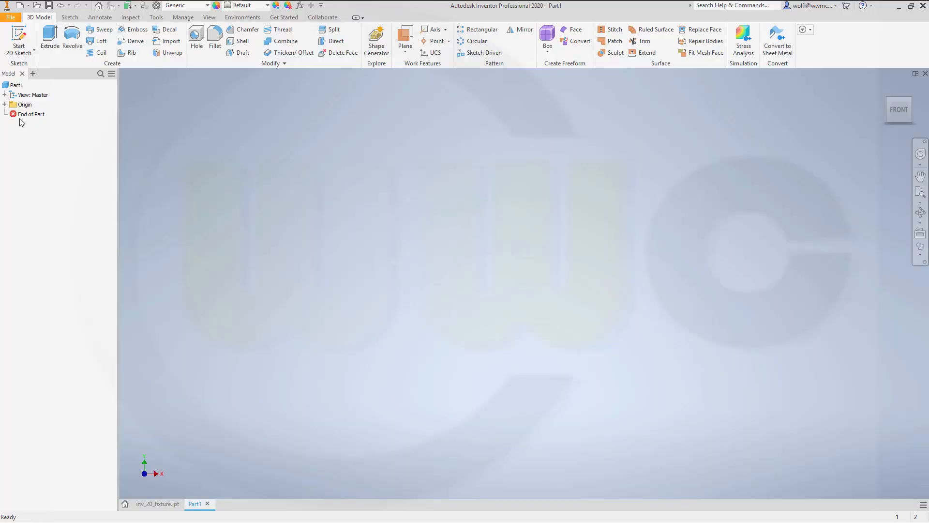
- Start a 2D sketch on the XZ plane and rotate the top view 90° so the X axis runs horizontally
click(5, 105)
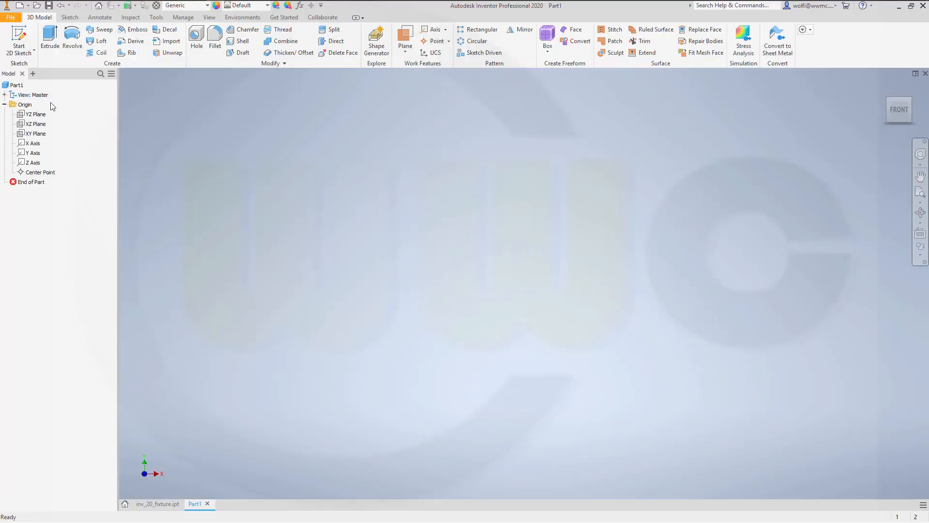
click(18, 36)
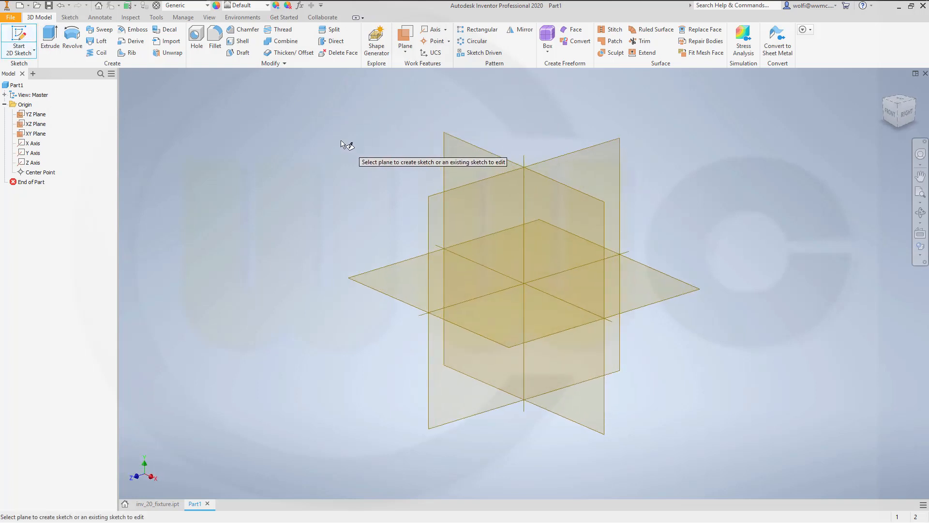
click(403, 264)
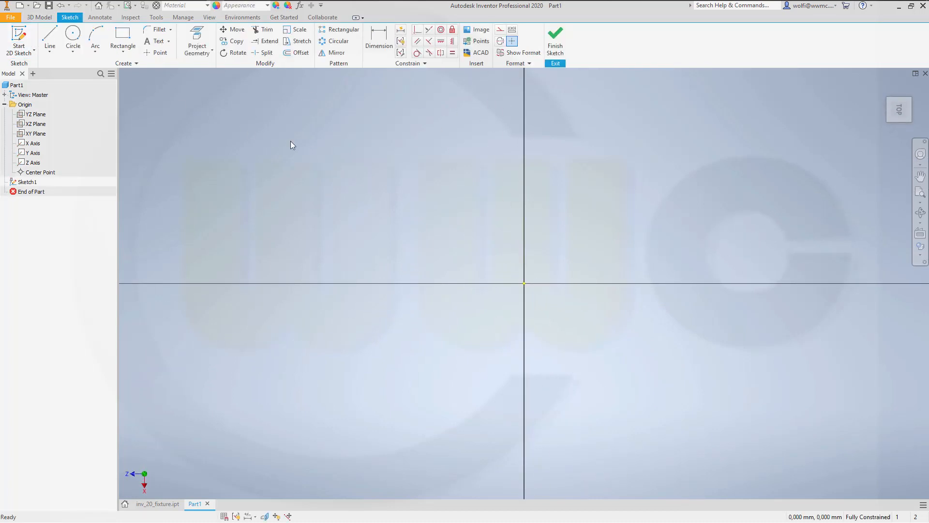
mouse_move(906, 109)
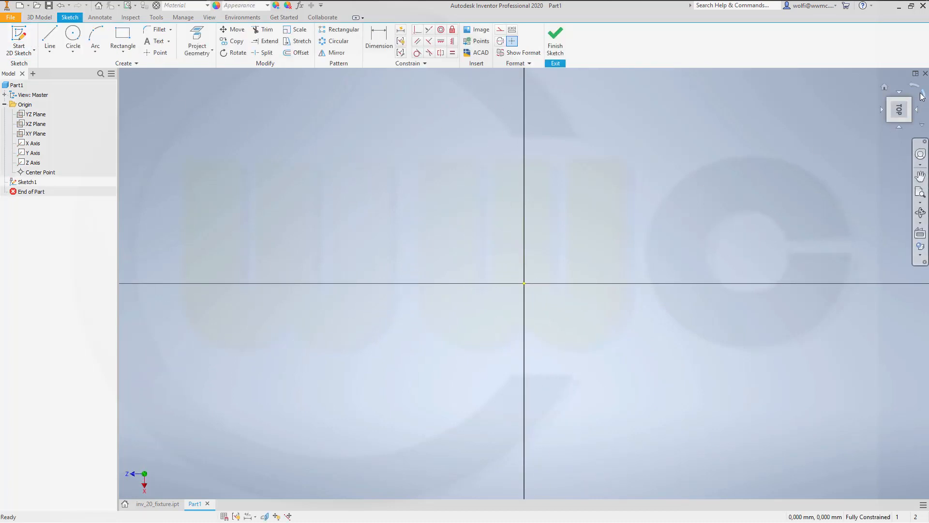
click(915, 90)
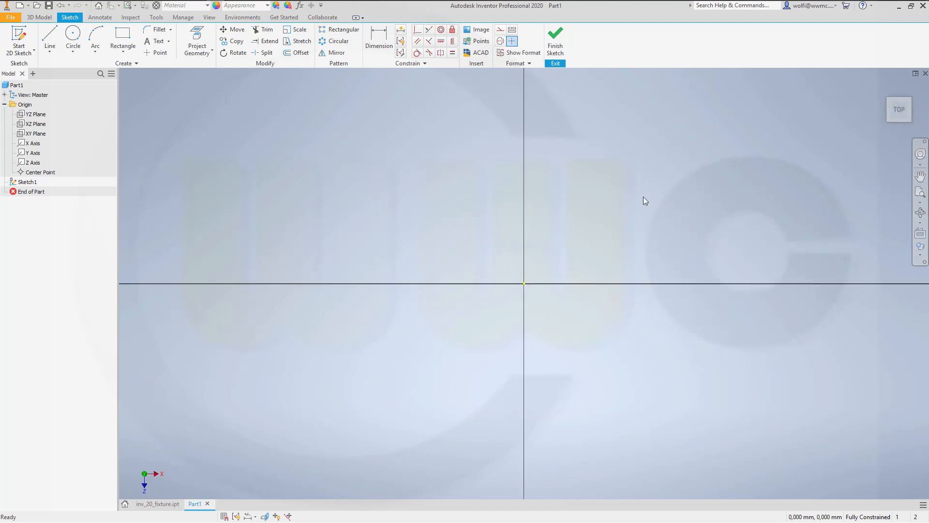
- Draw a horizontal base line about 221 mm long just below the origin and a three-segment zigzag right side rising from its right end
mouse_move(597, 214)
middle_down()
mouse_move(587, 251)
mouse_move(592, 319)
middle_up()
click(50, 41)
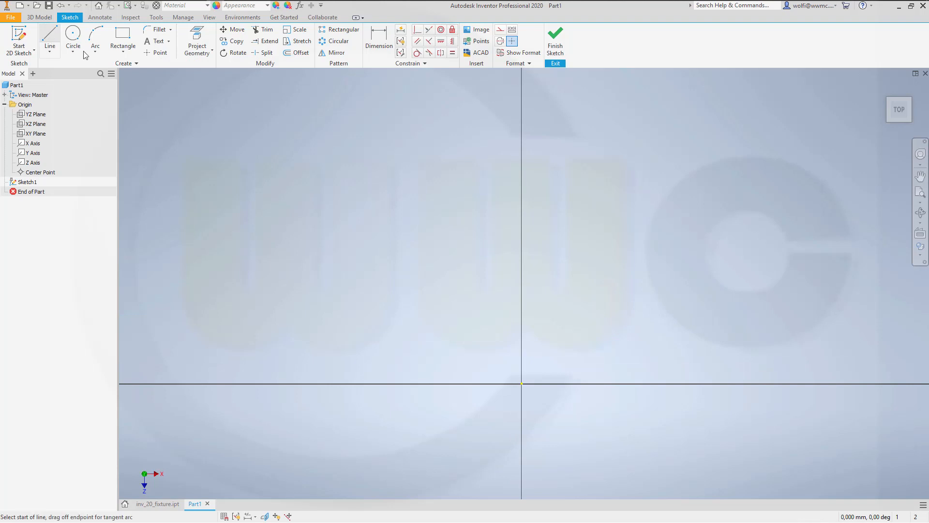
click(376, 401)
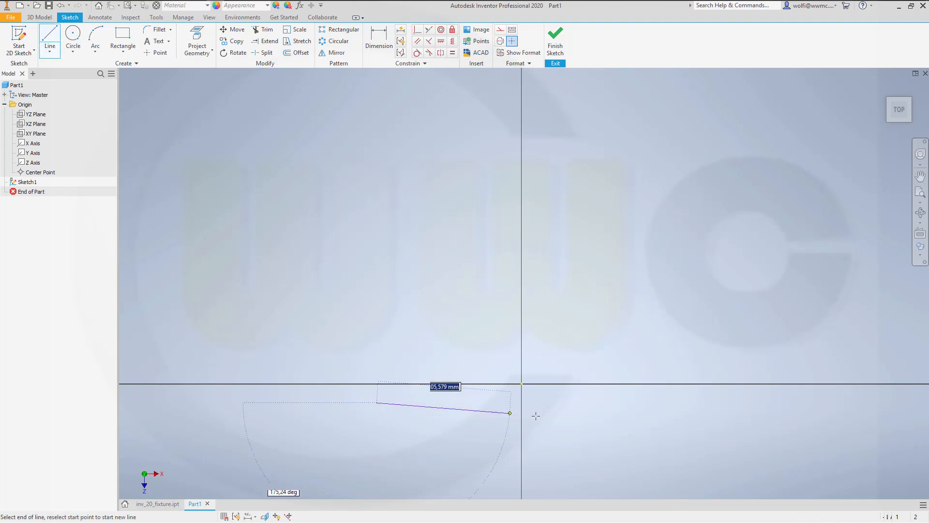
click(645, 402)
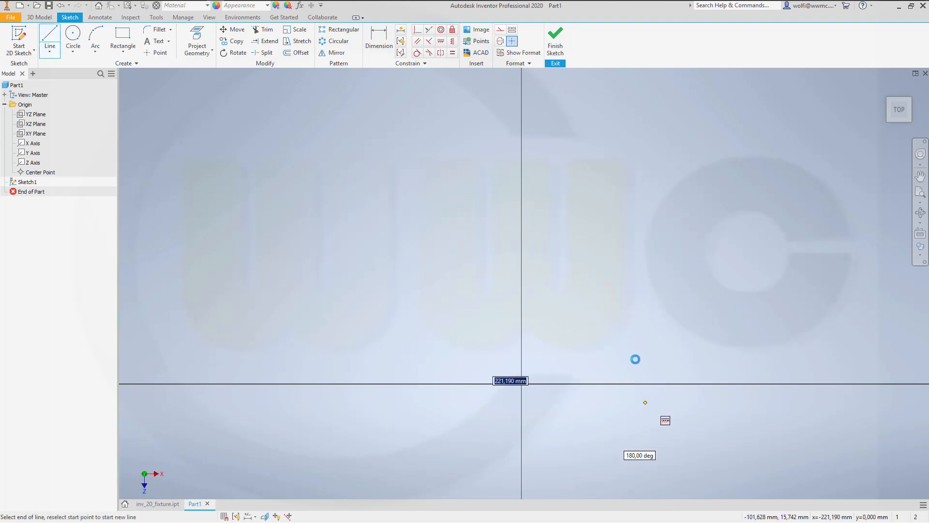
click(596, 251)
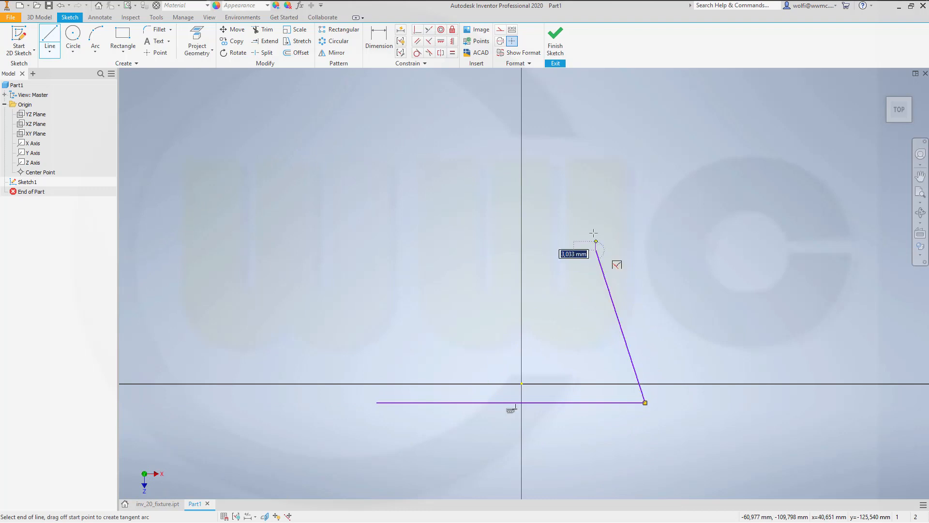
click(497, 173)
middle_drag(497, 174, 495, 291)
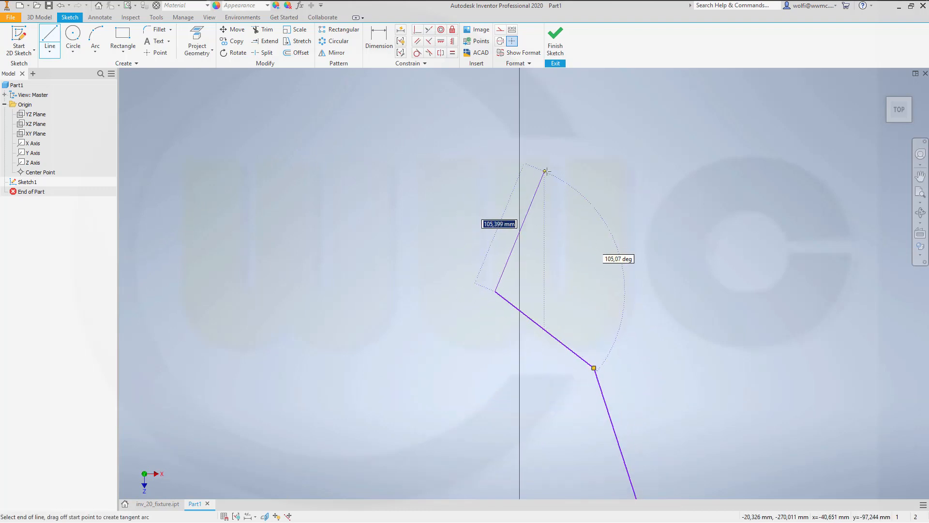
click(547, 171)
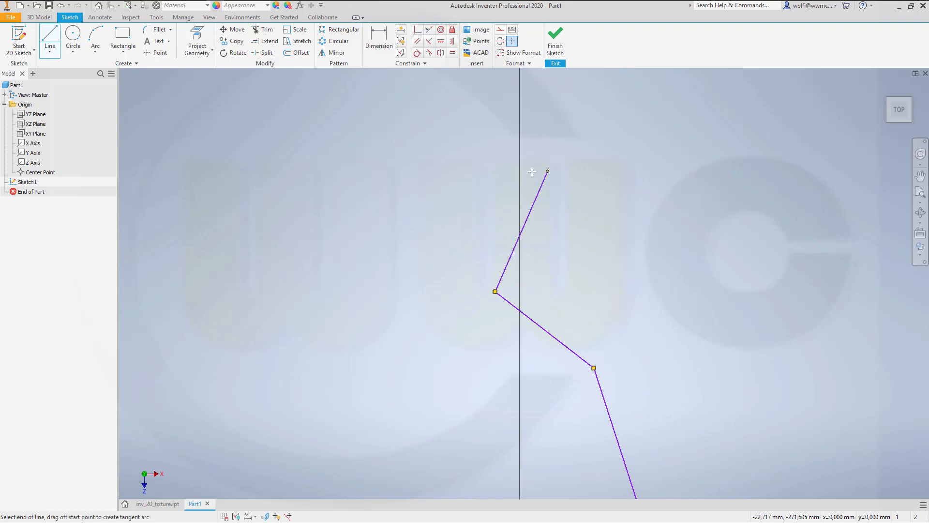
- Draw the horizontal top edge and a three-segment zigzag left side down to the base line's left end, closing the outline
click(439, 171)
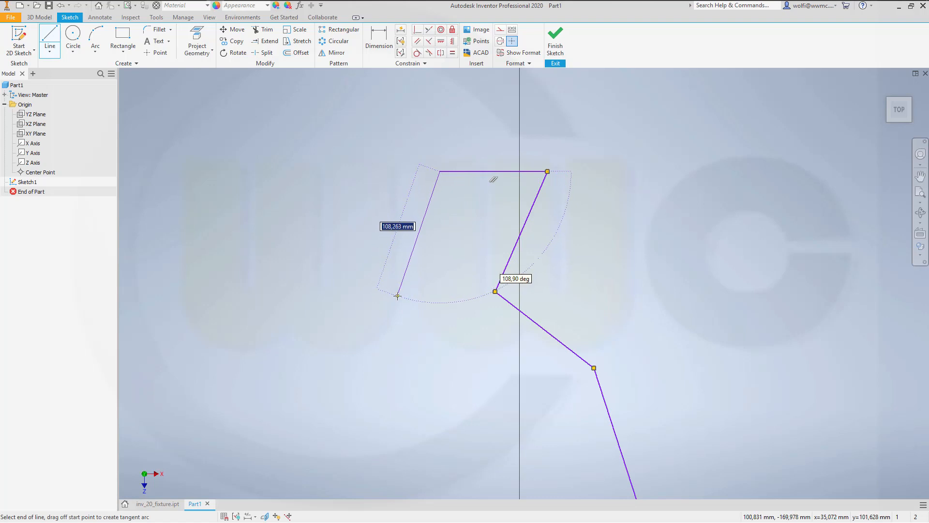
click(392, 291)
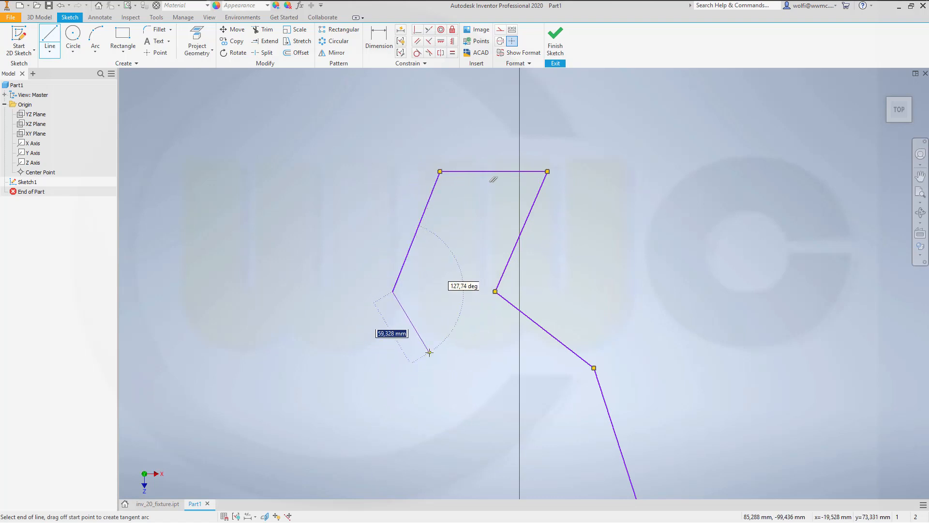
click(435, 368)
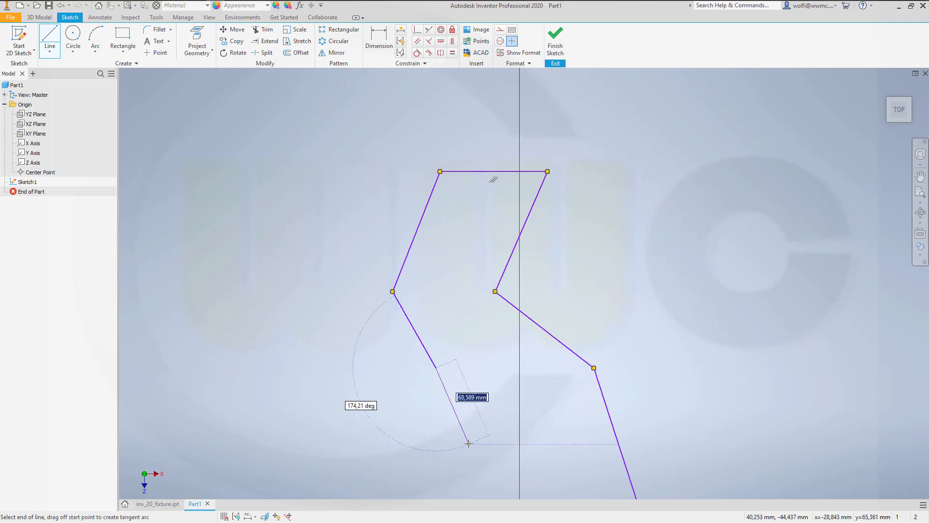
middle_drag(487, 406, 579, 203)
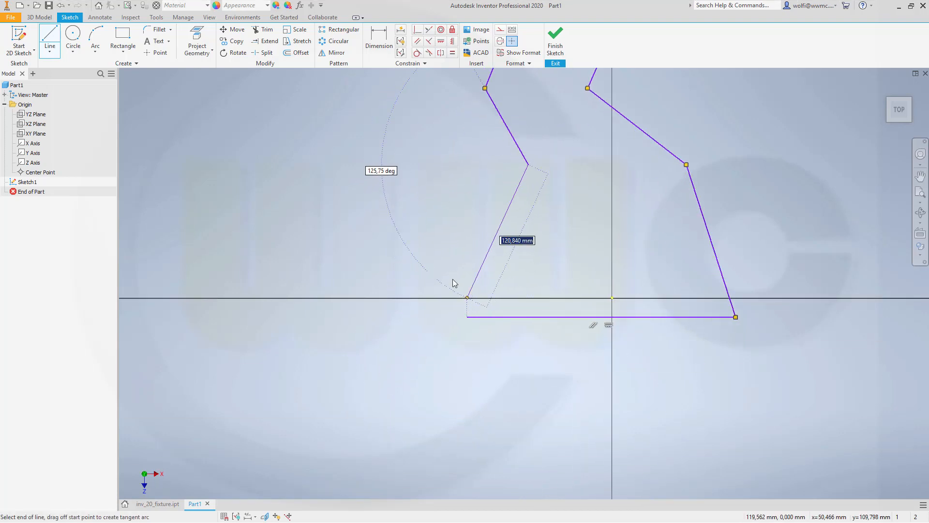
key(Escape)
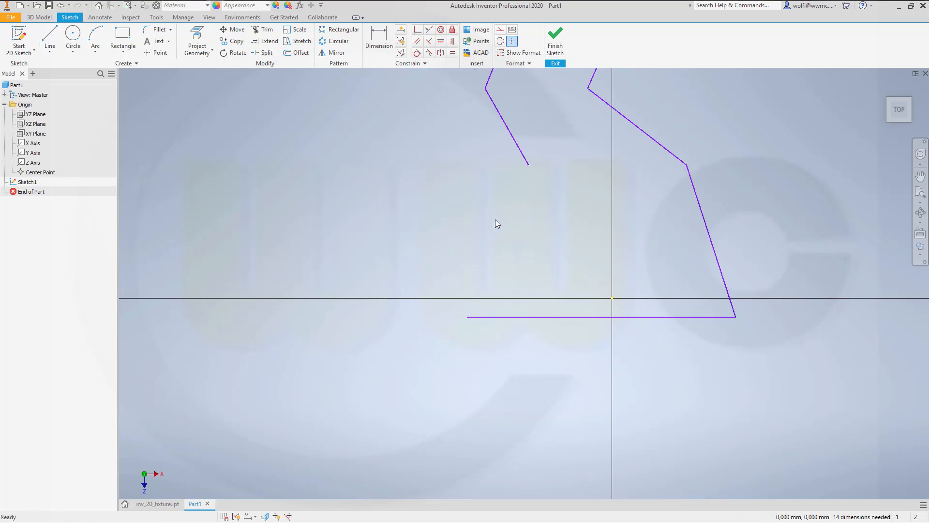
click(50, 40)
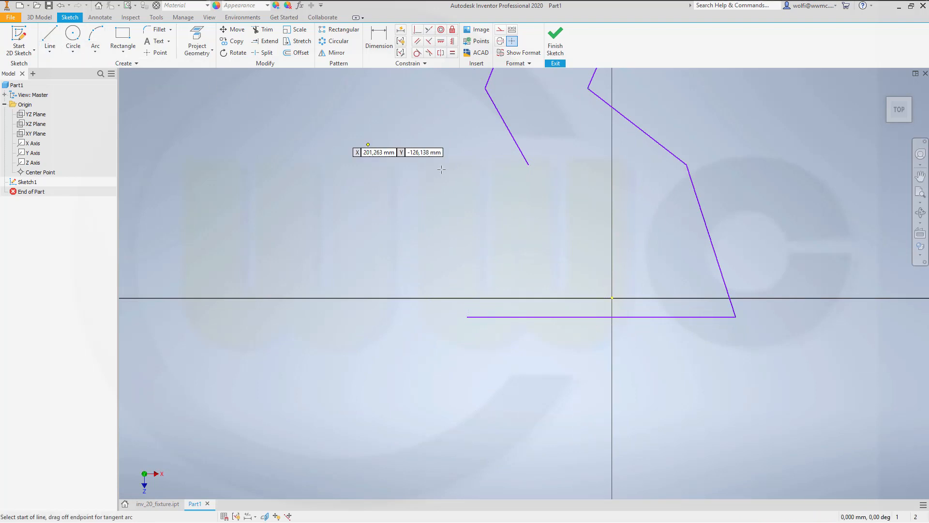
click(529, 165)
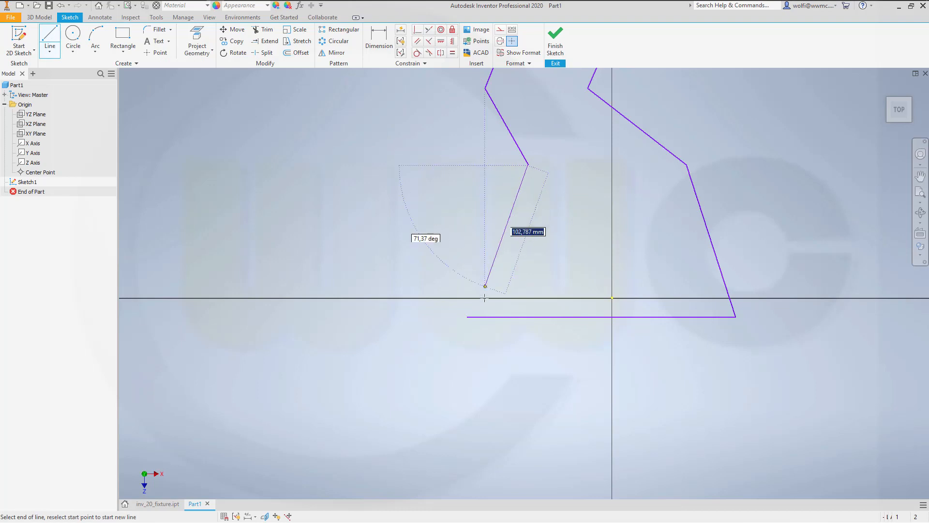
click(467, 317)
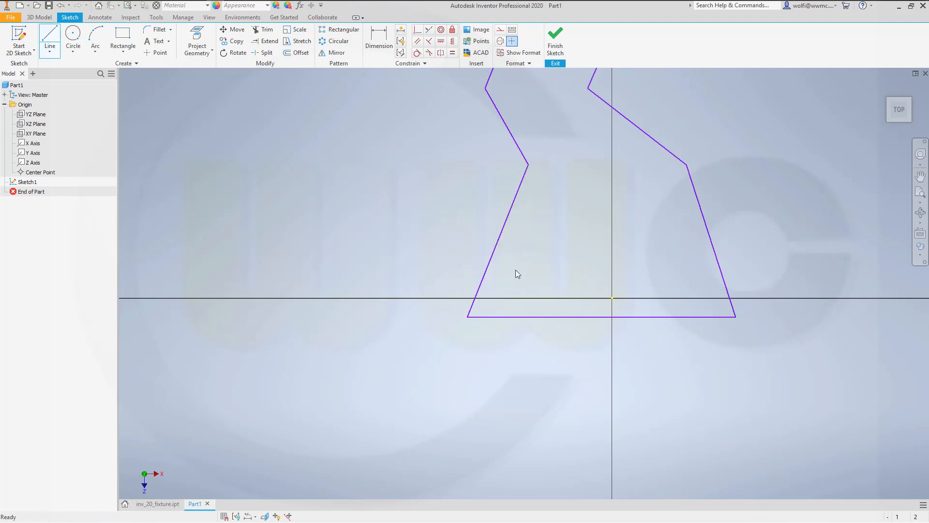
- Draw two horizontal lines across the outline, joining the lower pair and the upper pair of opposite bend corners
click(50, 40)
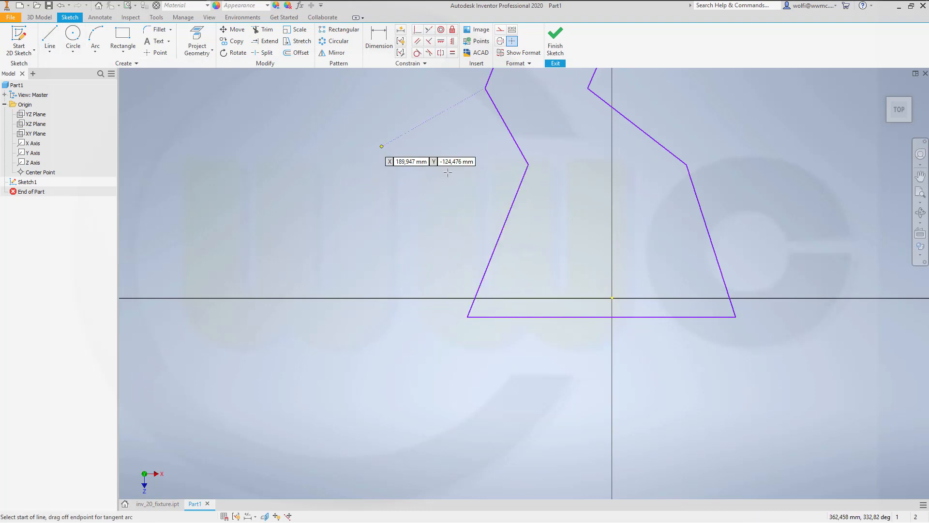
click(528, 165)
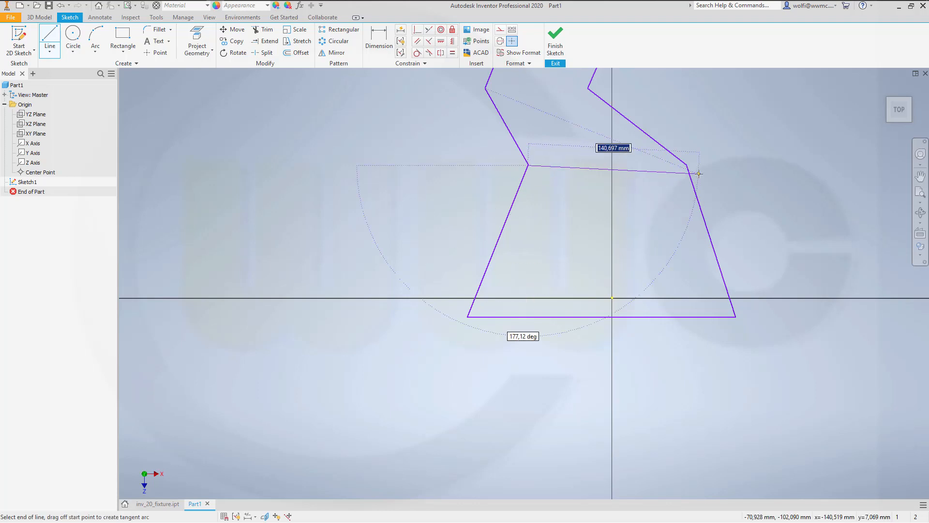
click(686, 165)
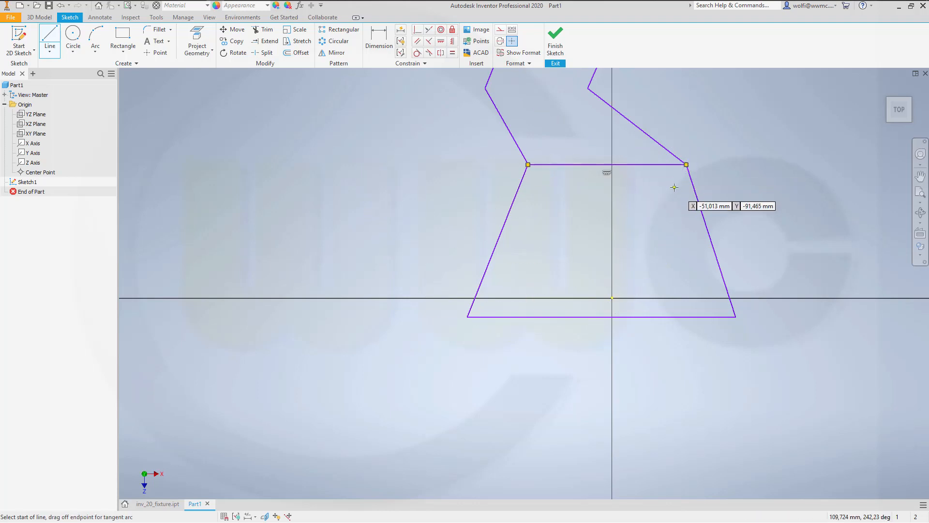
middle_drag(620, 237, 612, 355)
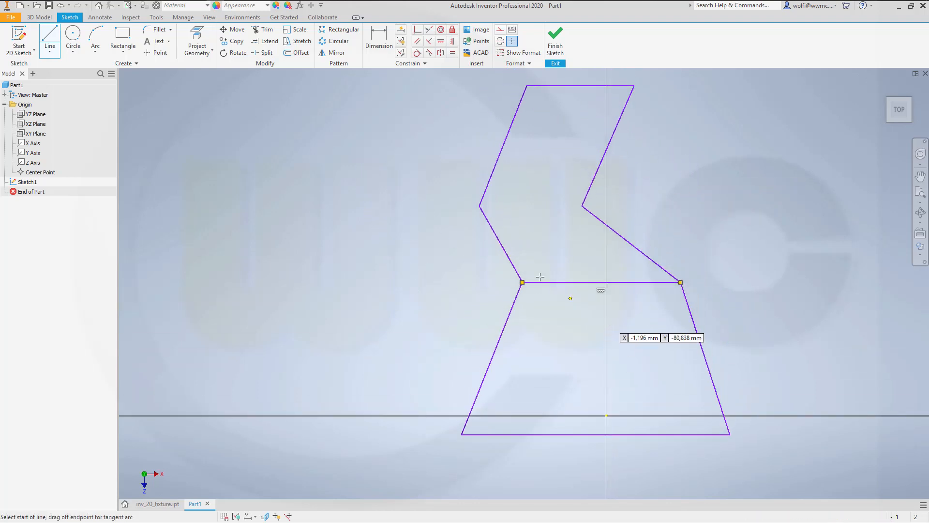
click(479, 206)
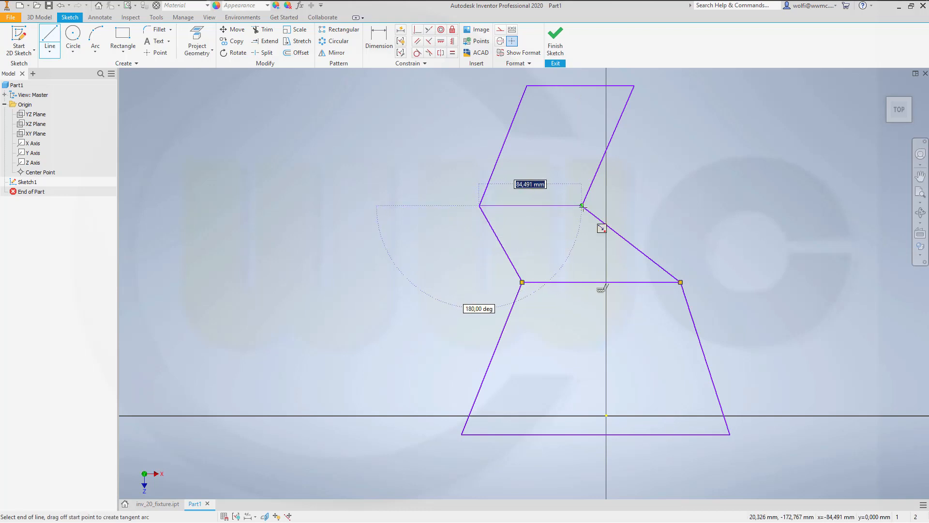
click(582, 205)
key(Escape)
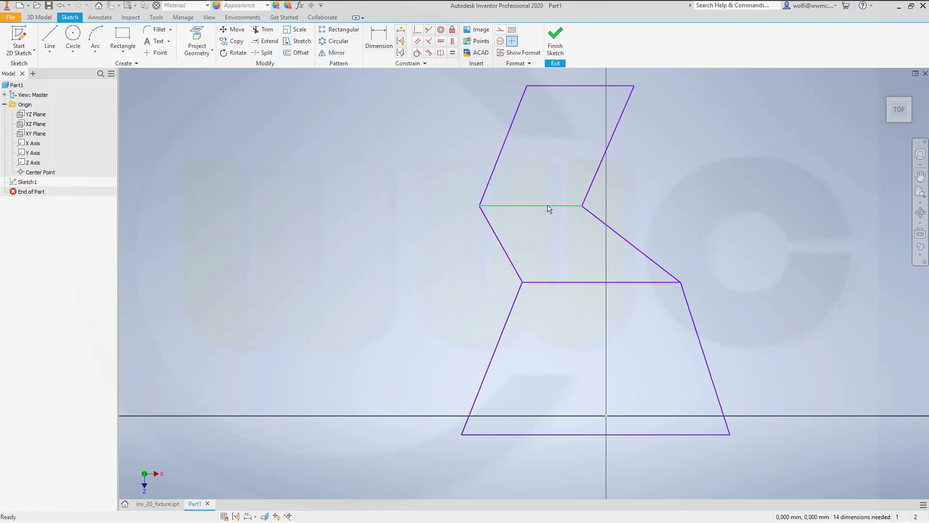
- Convert the two horizontal lines between the bend corners to construction lines
click(549, 206)
ctrl+click(569, 282)
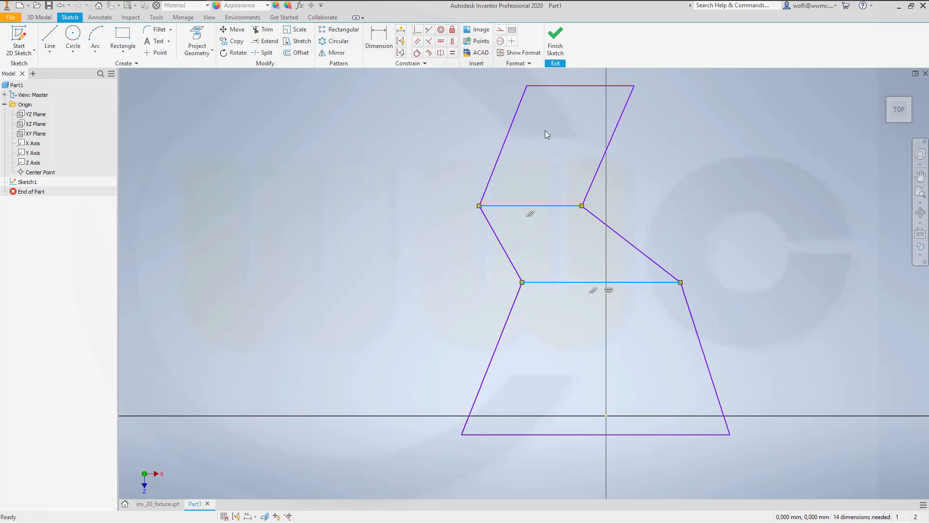
click(500, 30)
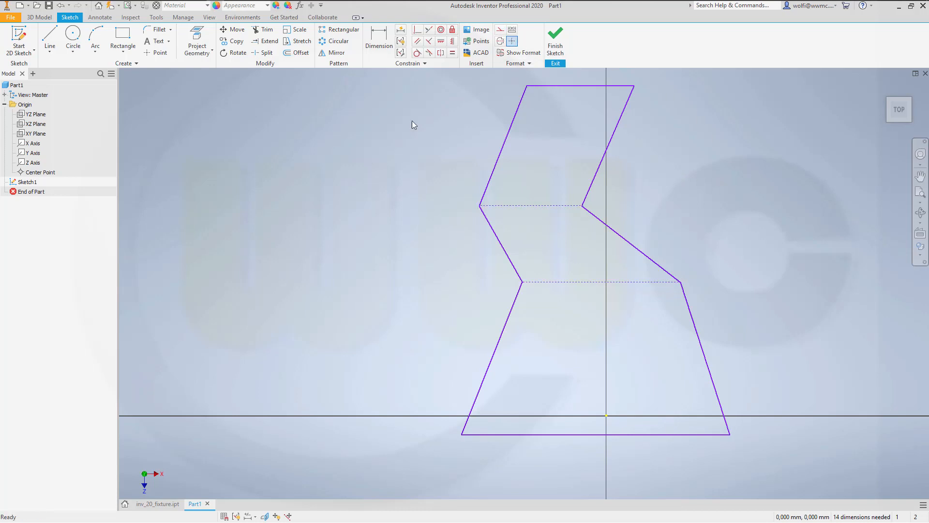
- Dimension the outline's overall height between the base line and the top edge as 230 mm
click(378, 38)
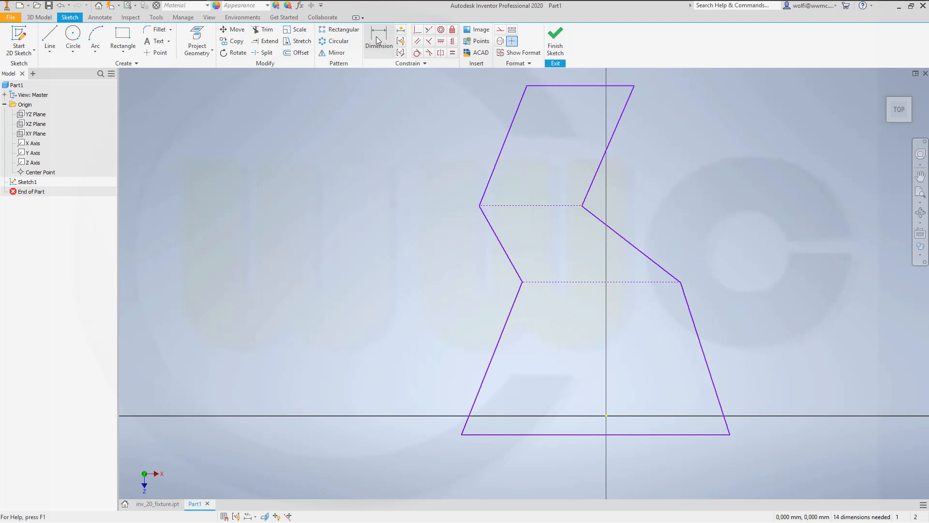
click(664, 434)
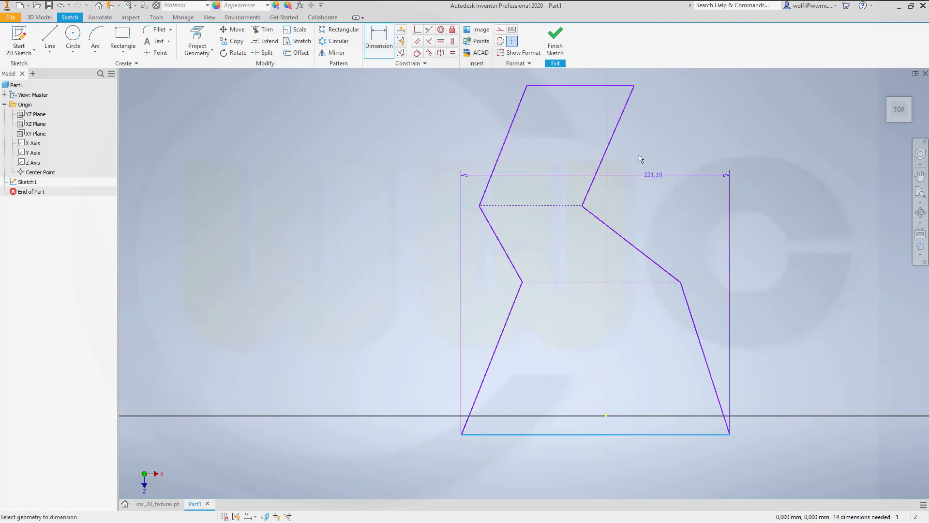
click(569, 87)
click(781, 217)
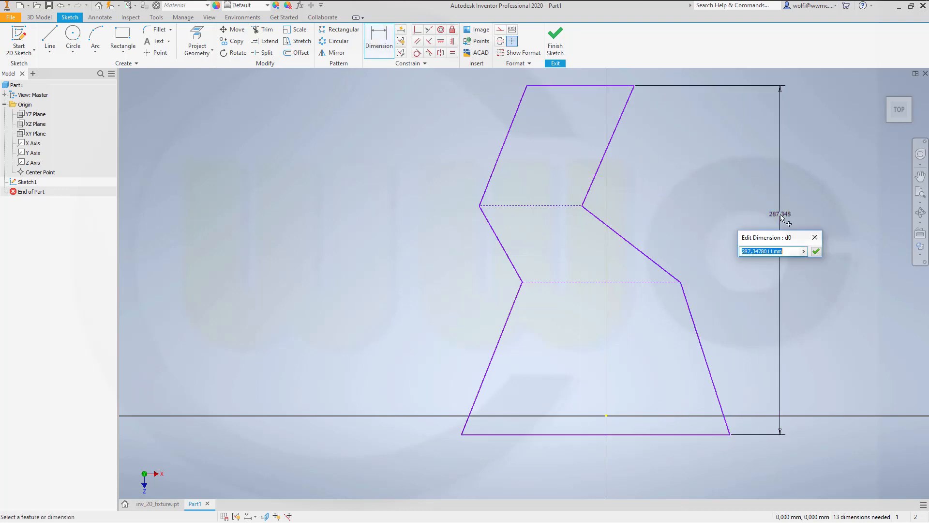
text(230)
key(Return)
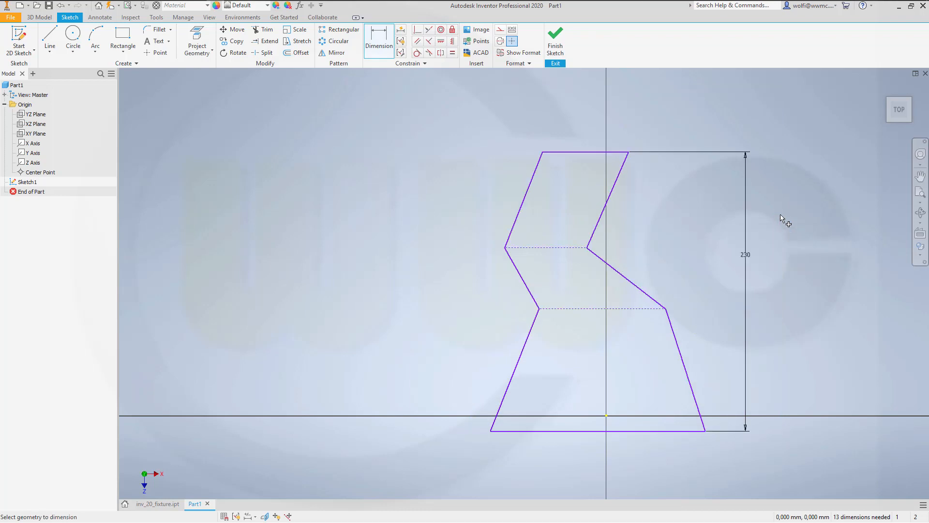
- Dimension the vertical distance between the base line and the lower construction line as 100 mm
click(588, 308)
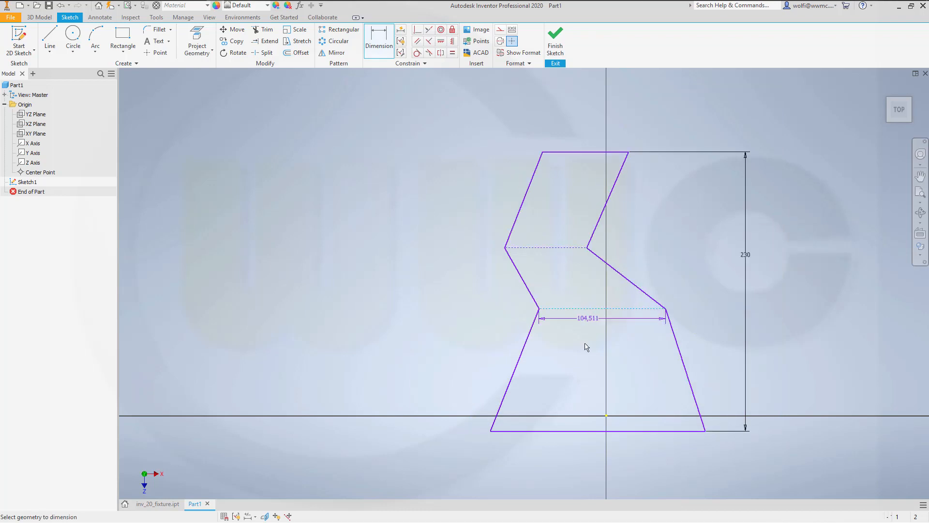
click(560, 431)
click(425, 387)
text(100)
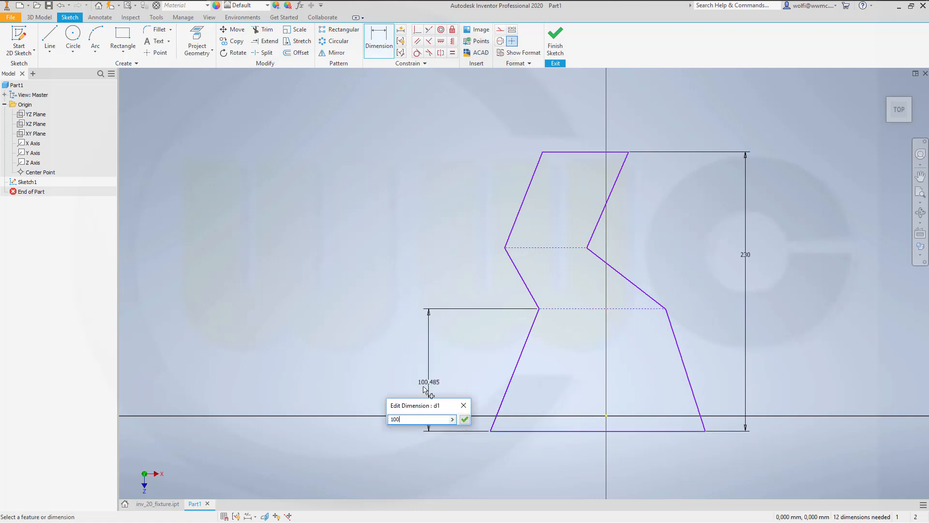
key(Return)
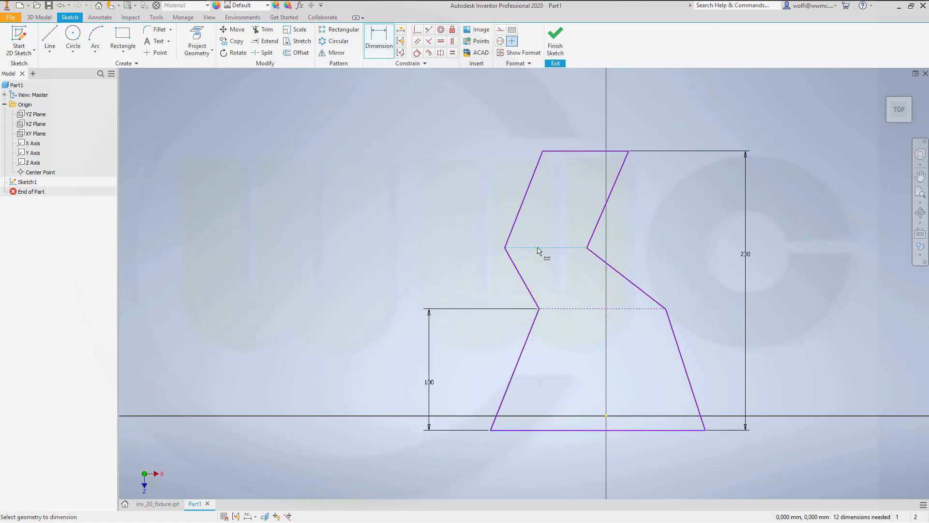
- Dimension the vertical distance between the upper construction line and the top edge as 75 mm
click(538, 247)
click(588, 152)
click(436, 175)
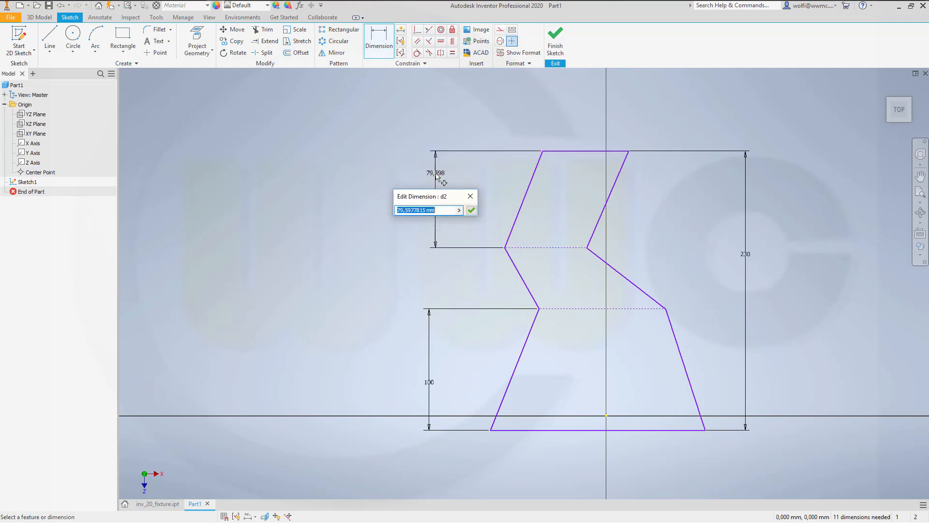
text(75)
key(Return)
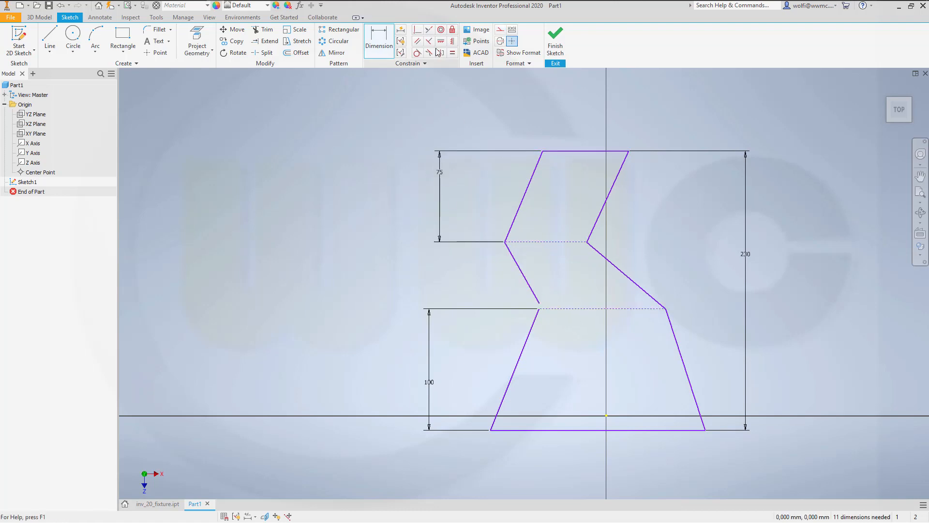
- Close the gap at the outline's lower left bend by making the two open endpoints coincident
click(417, 29)
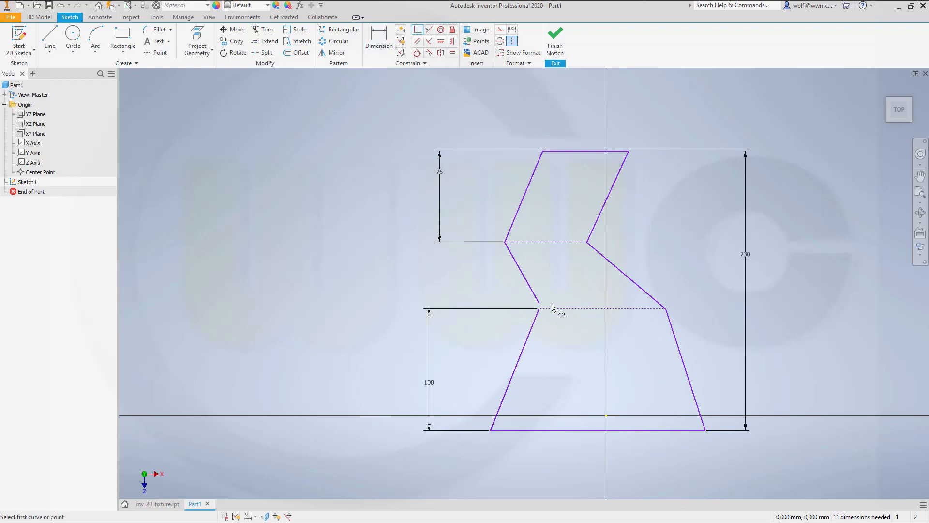
click(540, 303)
click(540, 309)
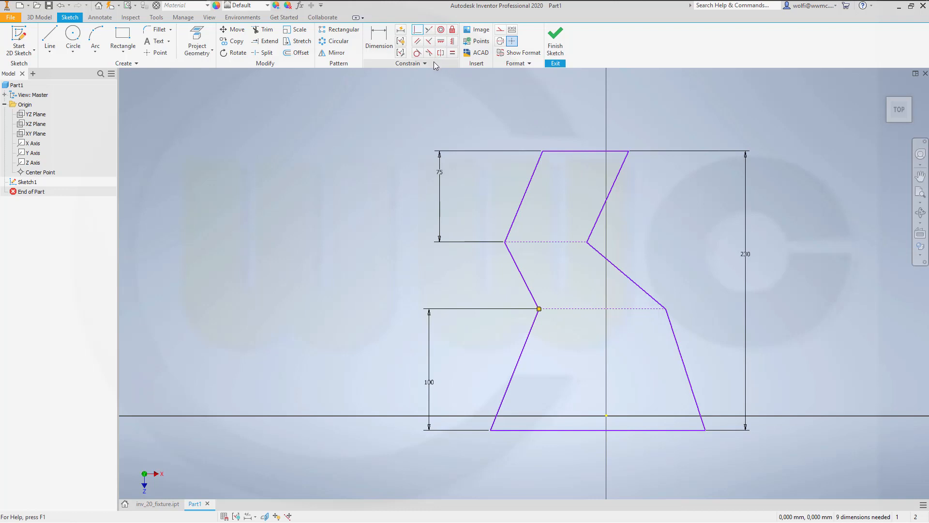
- Dimension the length of the lower construction line as 90 mm
click(378, 41)
click(590, 312)
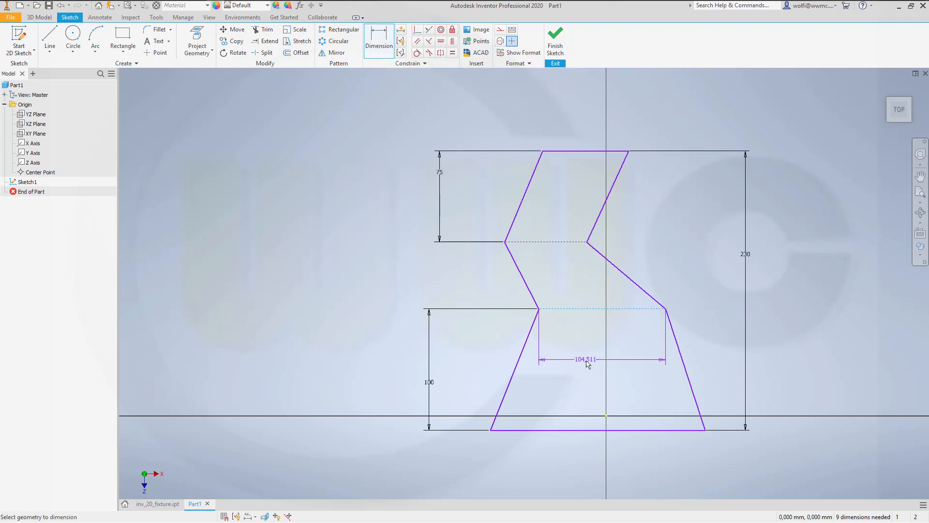
click(587, 360)
text(90)
key(Return)
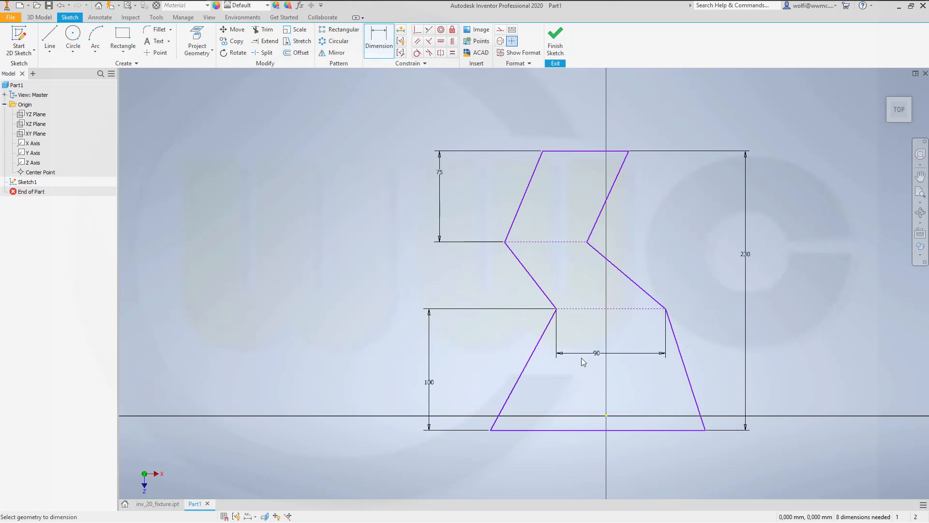
- Dimension the length of the outline's top edge as 40 mm
click(583, 152)
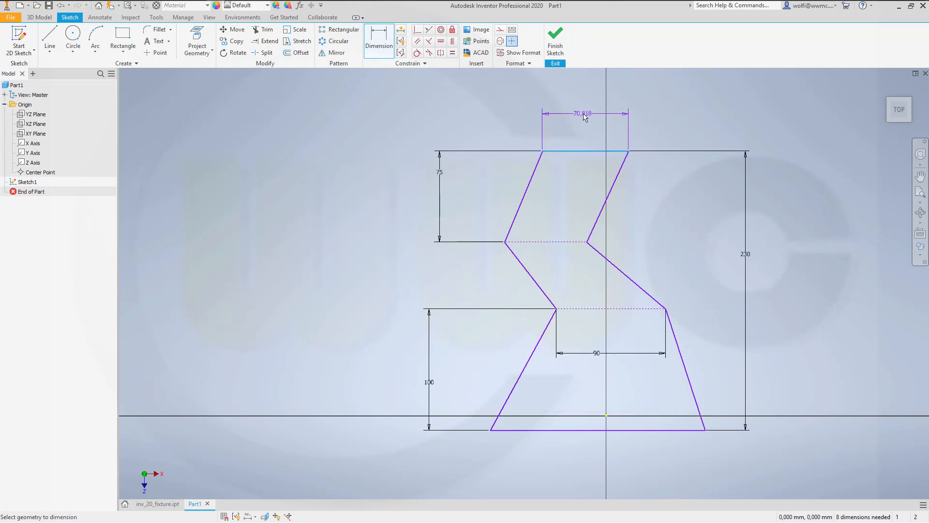
click(584, 115)
text(40)
key(Return)
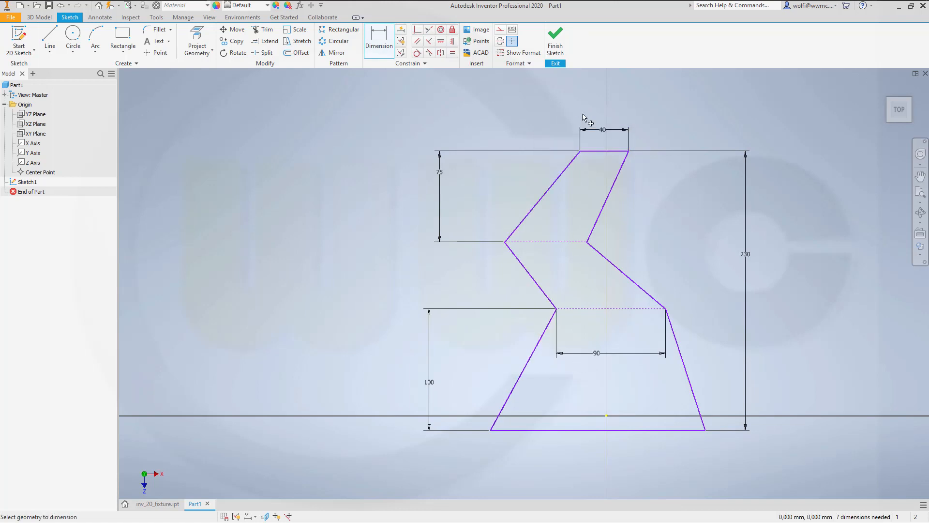
- Constrain the two slanted side lines of the upper segment parallel to each other
click(417, 41)
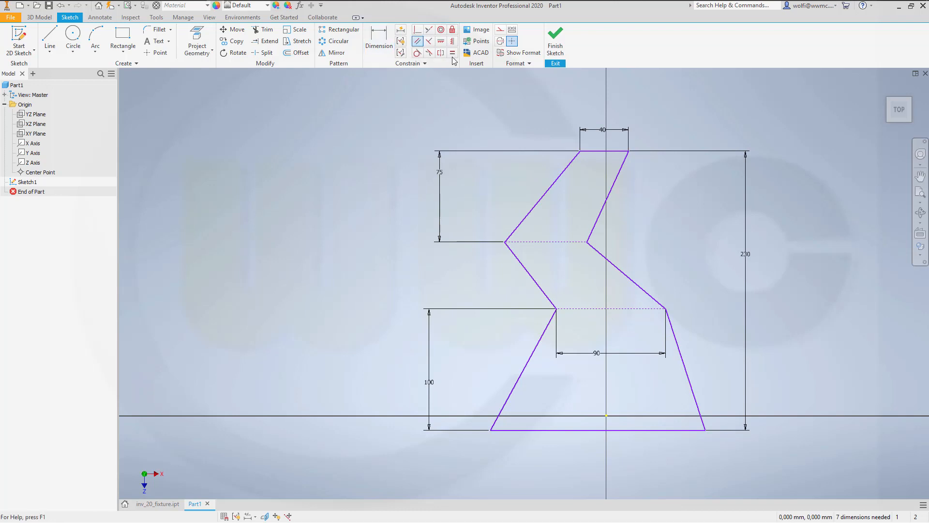
click(541, 207)
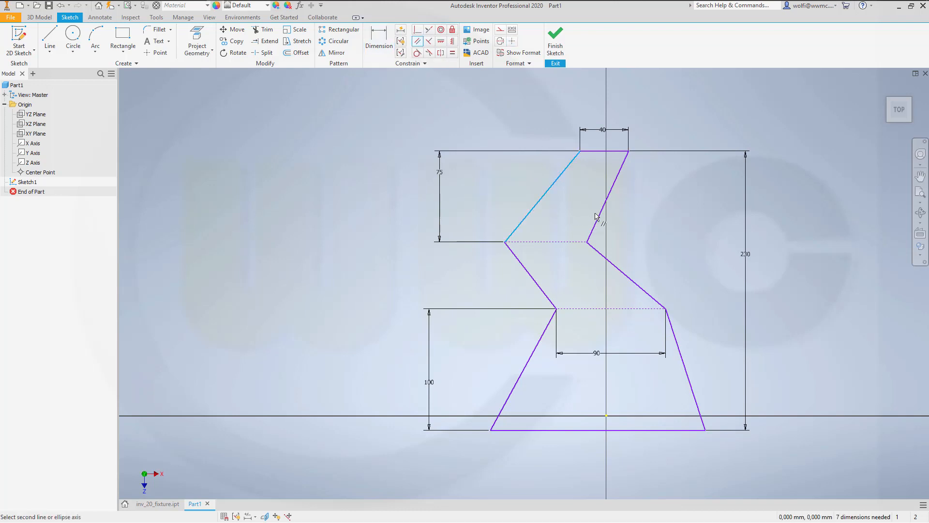
click(600, 222)
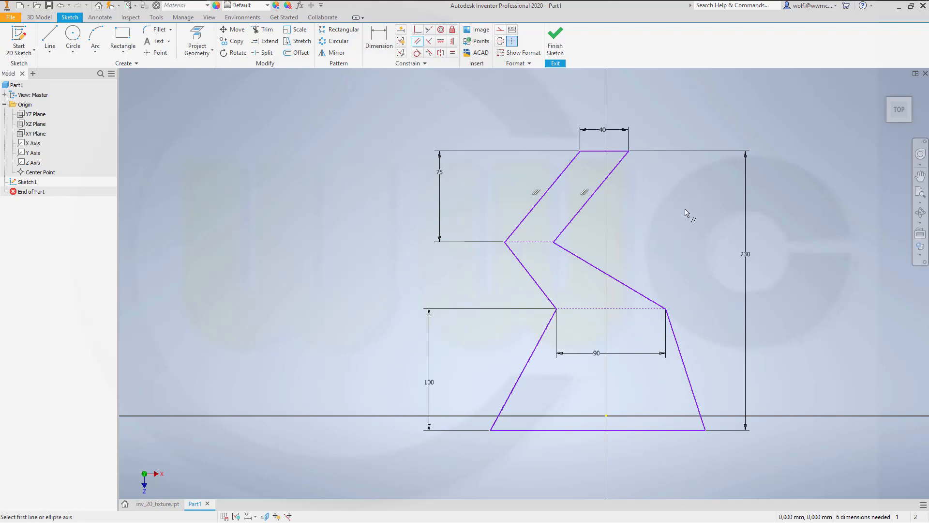
key(Escape)
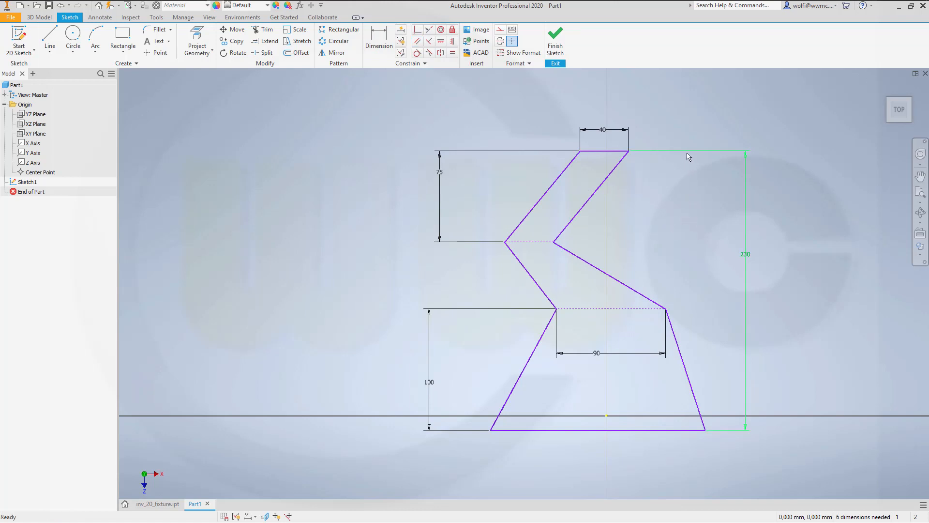
- Make the outline's base line coincident with the sketch's center point
click(417, 30)
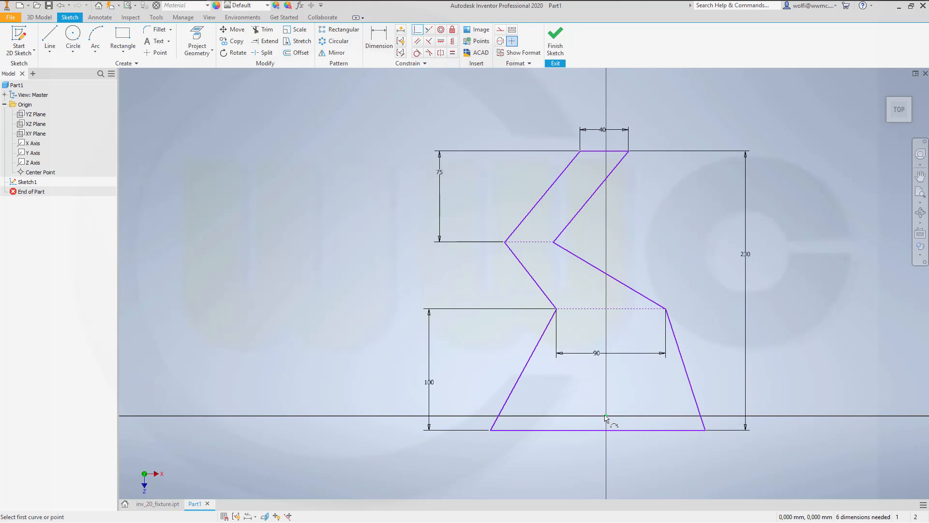
click(606, 416)
click(574, 429)
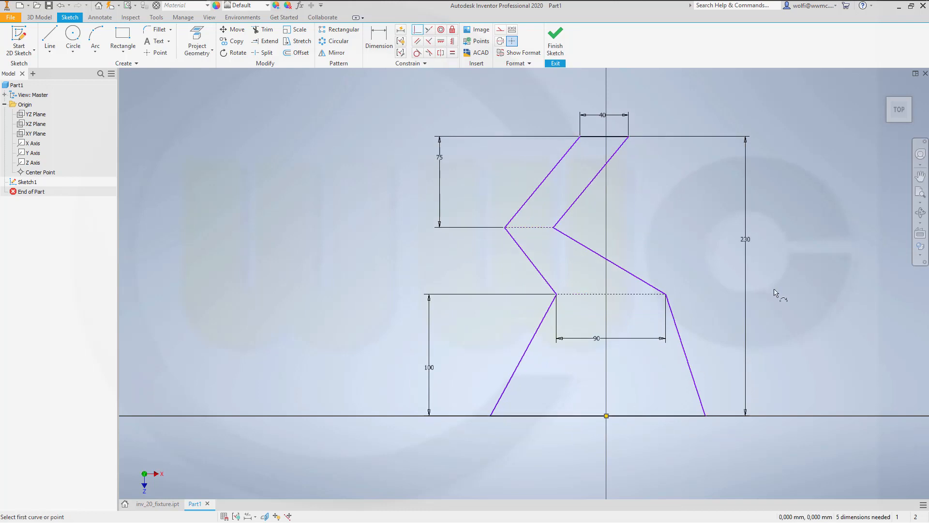
key(Escape)
- Shift the bend corners and the top edge sideways to straighten the underconstrained outline, and finish the sketch
mouse_move(553, 227)
mouse_down()
mouse_move(564, 303)
mouse_move(534, 296)
mouse_up()
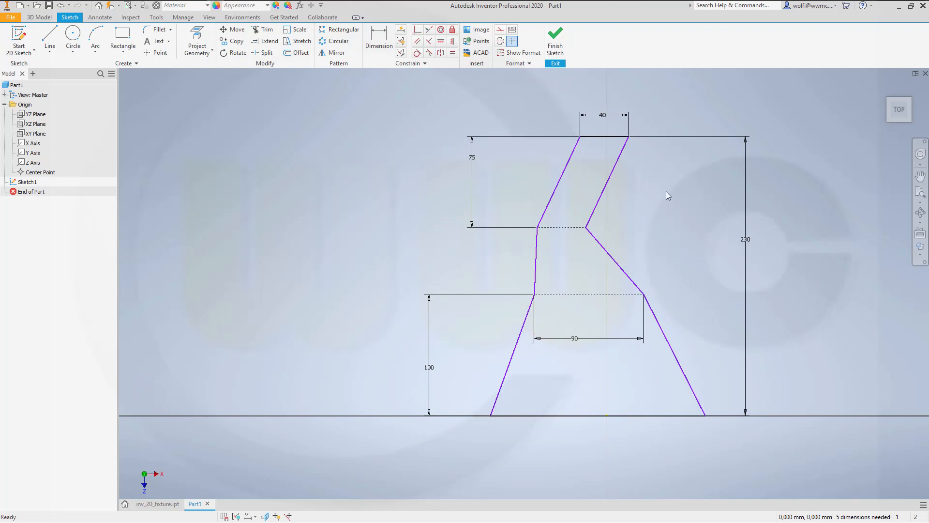
drag(580, 137, 563, 137)
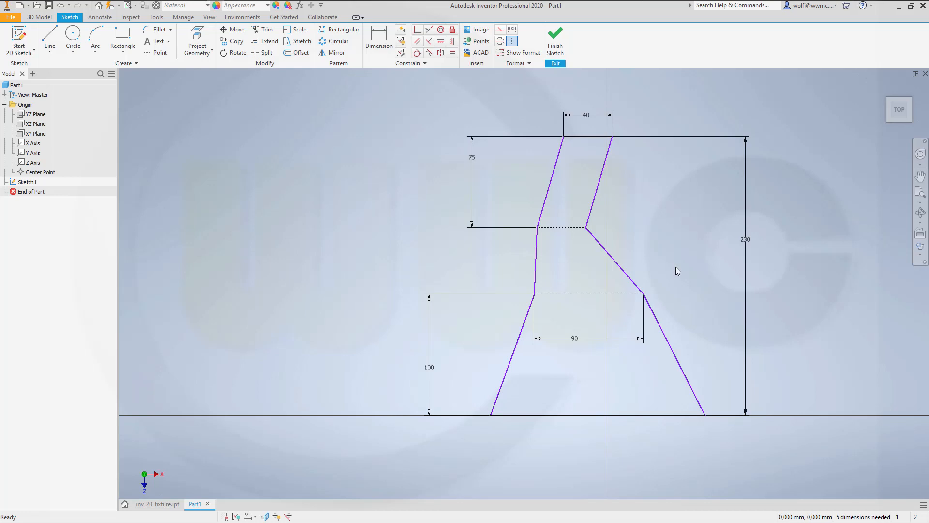
click(555, 39)
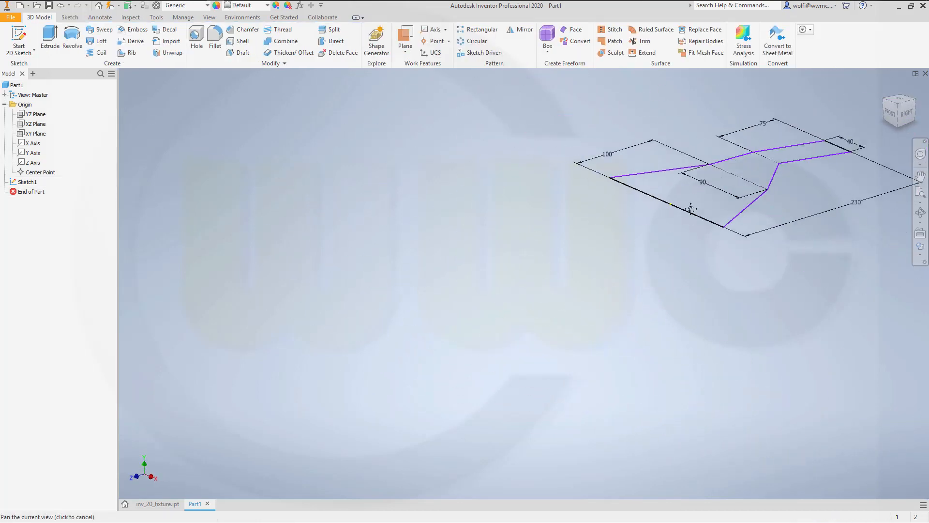
- Extrude the closed zigzag profile upward by 100 mm into a solid
click(51, 36)
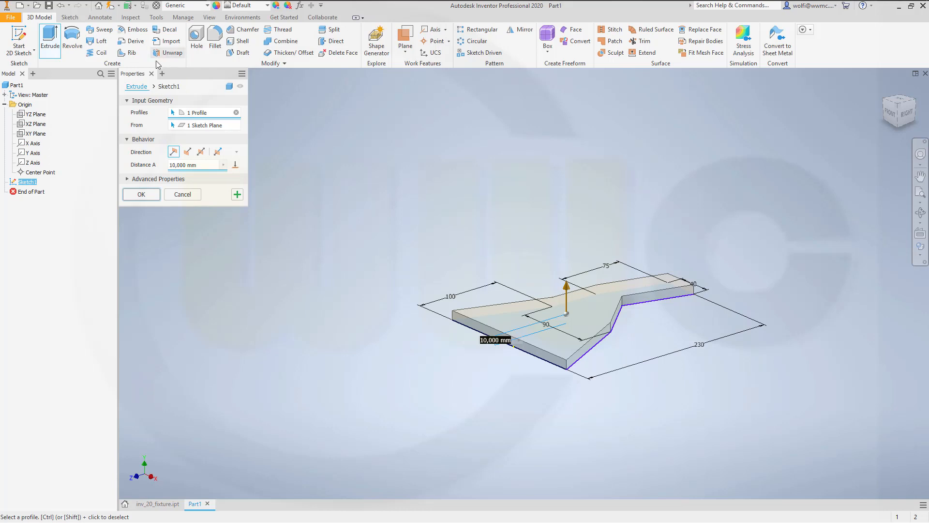
drag(212, 208, 217, 236)
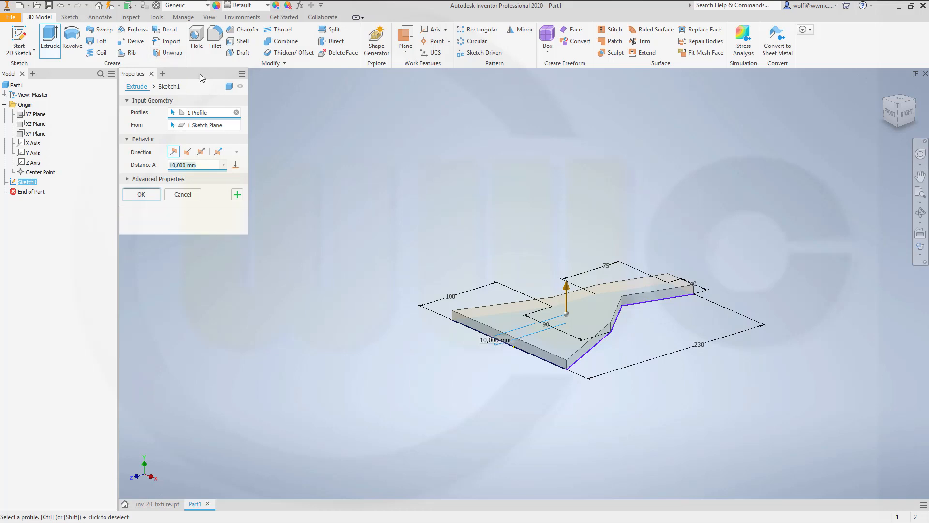
drag(199, 74, 228, 97)
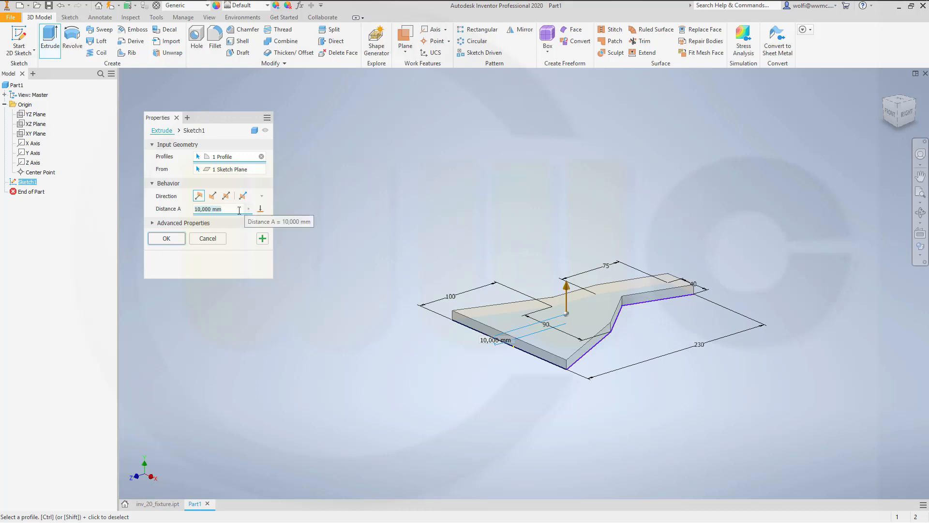
drag(228, 209, 167, 198)
text(100)
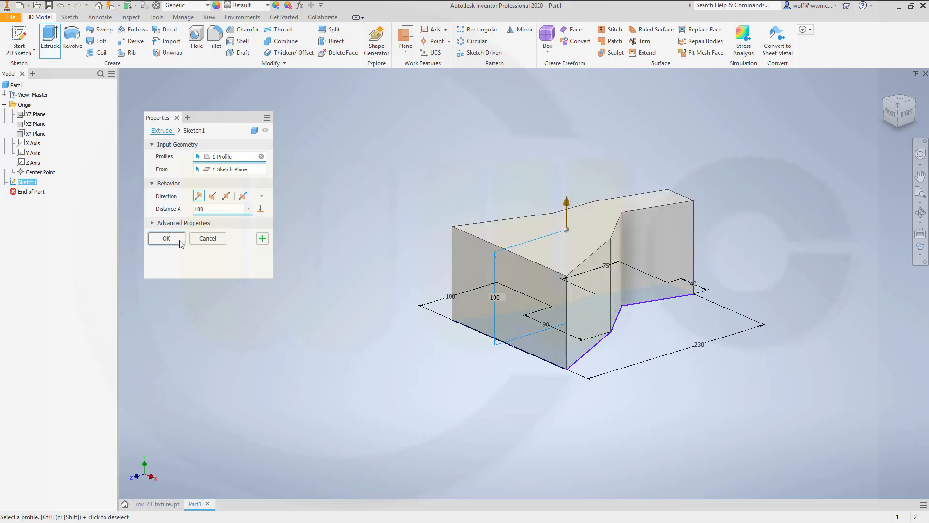
click(166, 239)
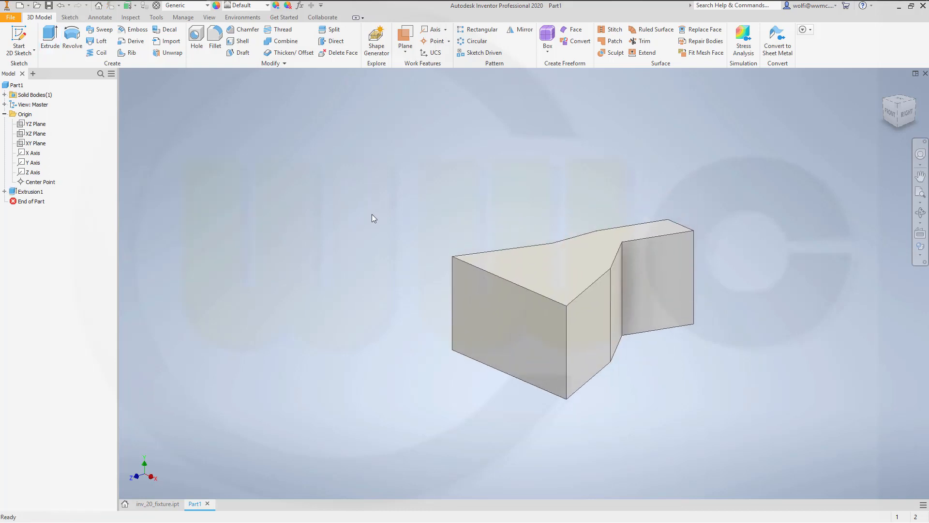
- Fillet the two outward vertical bend edges, lower on the right side and upper on the left side, with a 25 mm radius
shift+middle_drag(367, 192, 341, 213)
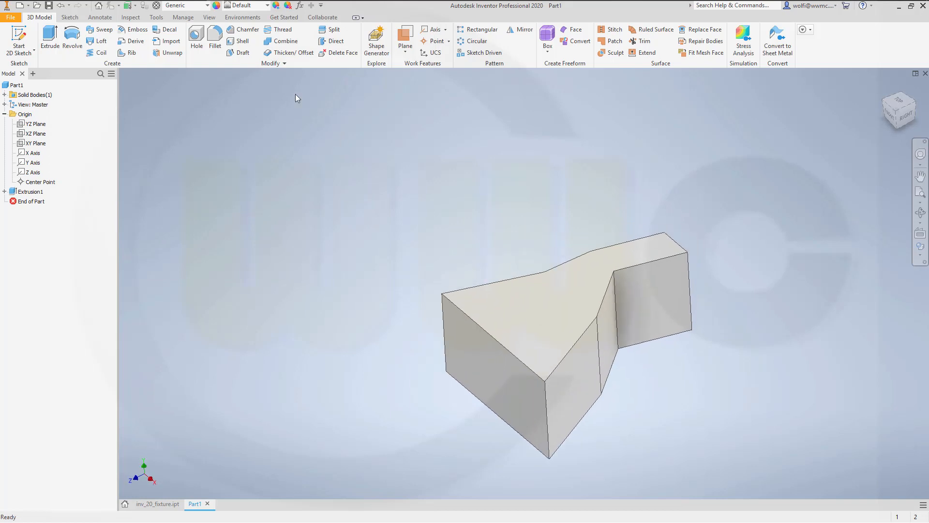
click(215, 41)
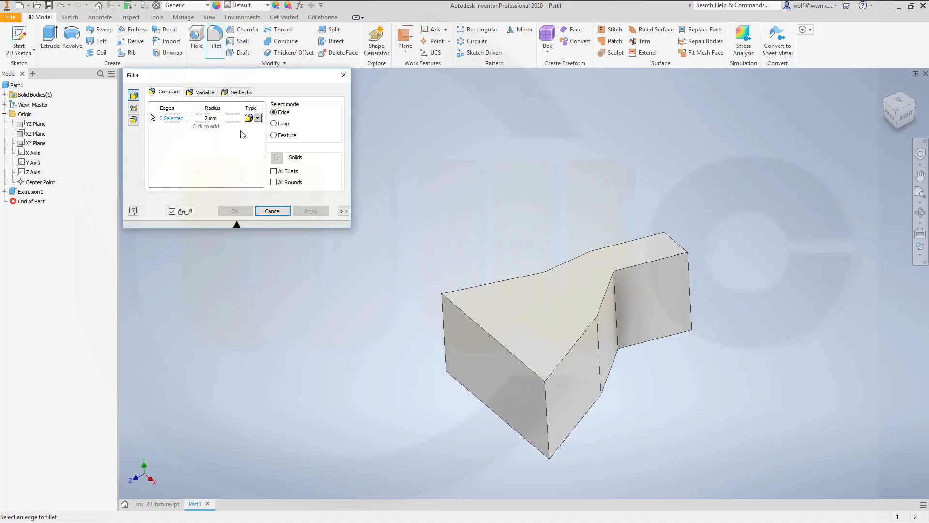
text(25)
click(598, 355)
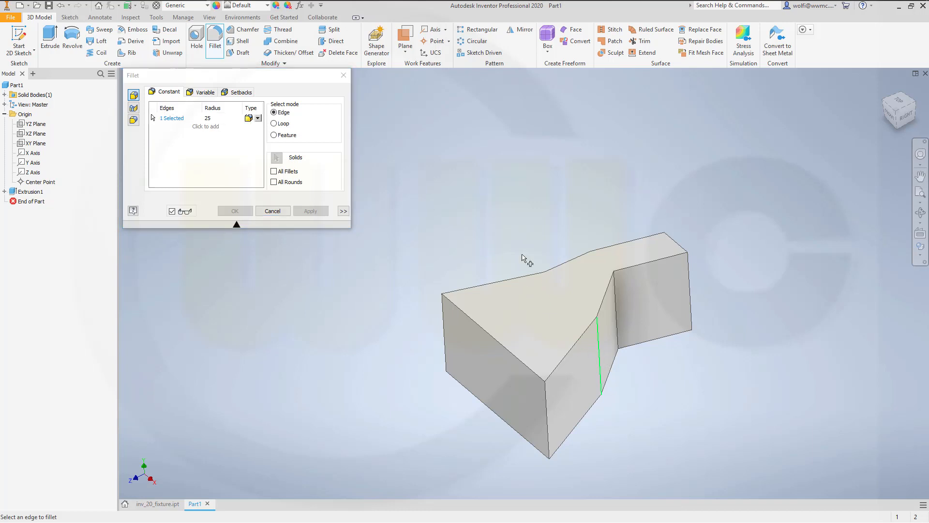
shift+middle_drag(545, 197, 619, 368)
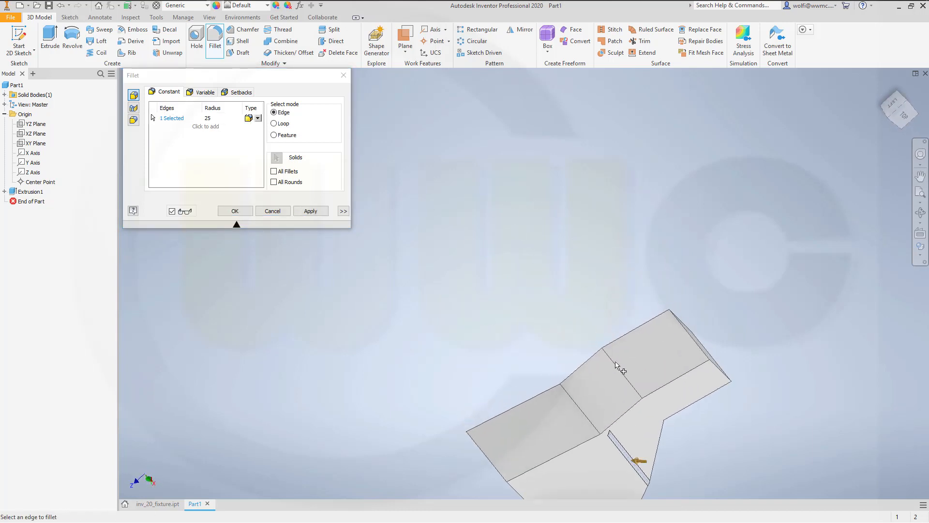
click(622, 373)
shift+middle_drag(770, 442, 464, 263)
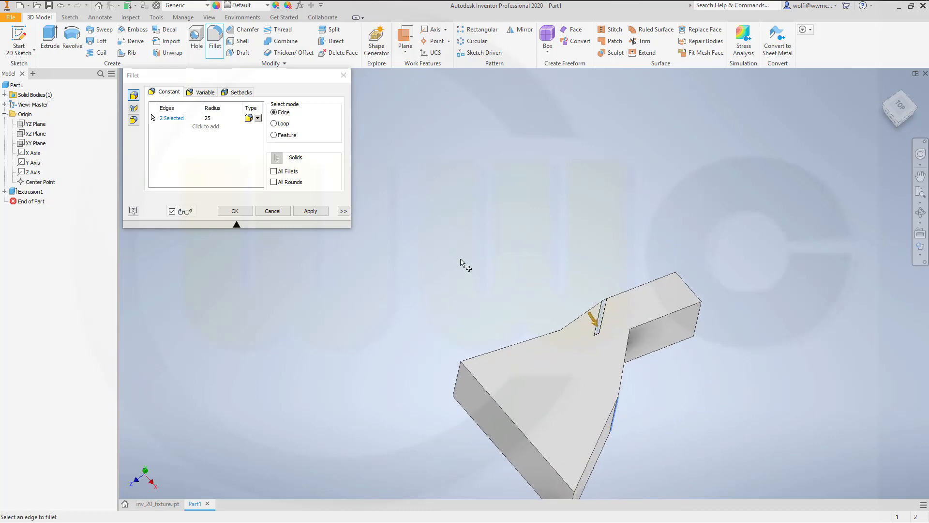
click(311, 213)
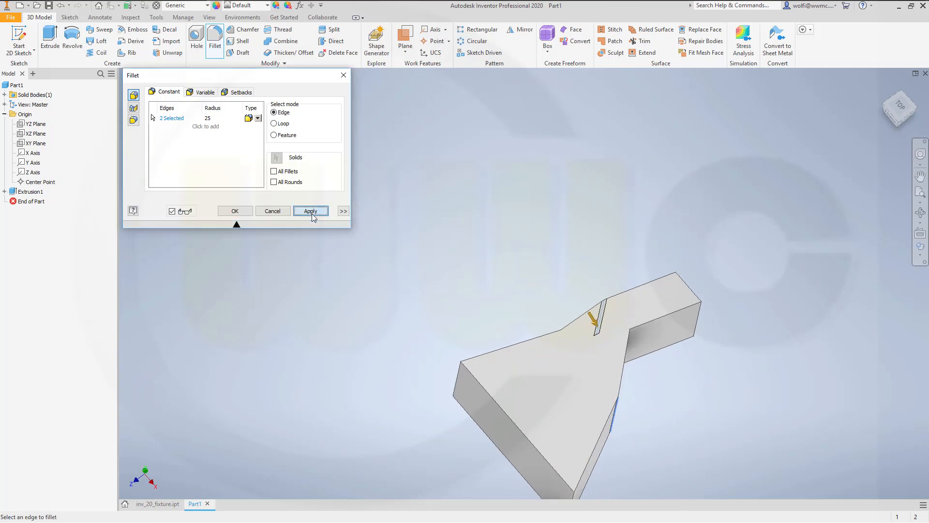
- Fillet the two inward vertical bend edges on opposite sides of the solid with a 20 mm radius
click(213, 117)
text(20)
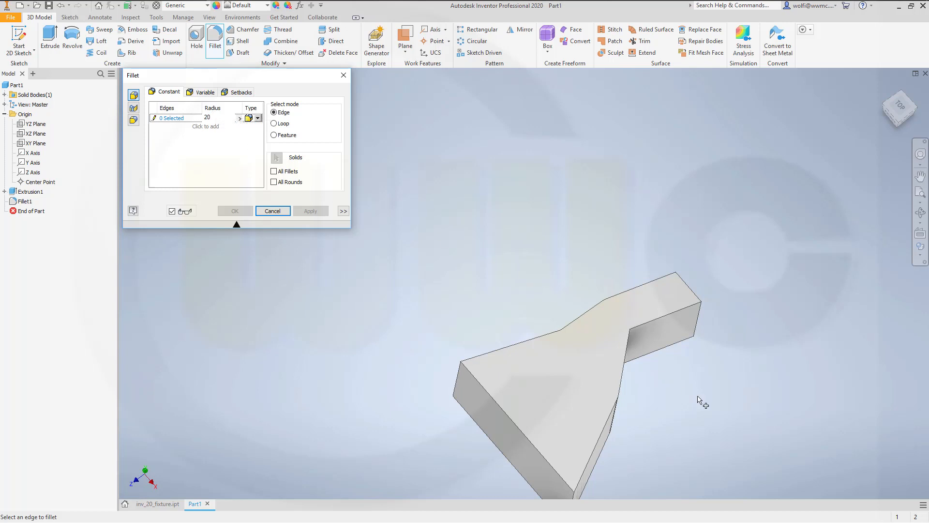
shift+middle_drag(699, 399, 655, 372)
click(606, 329)
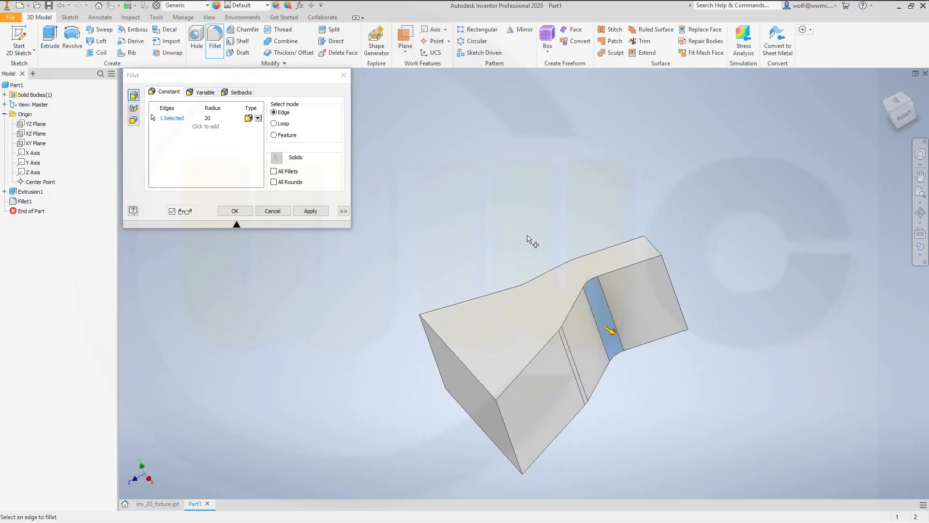
shift+middle_drag(529, 239, 617, 353)
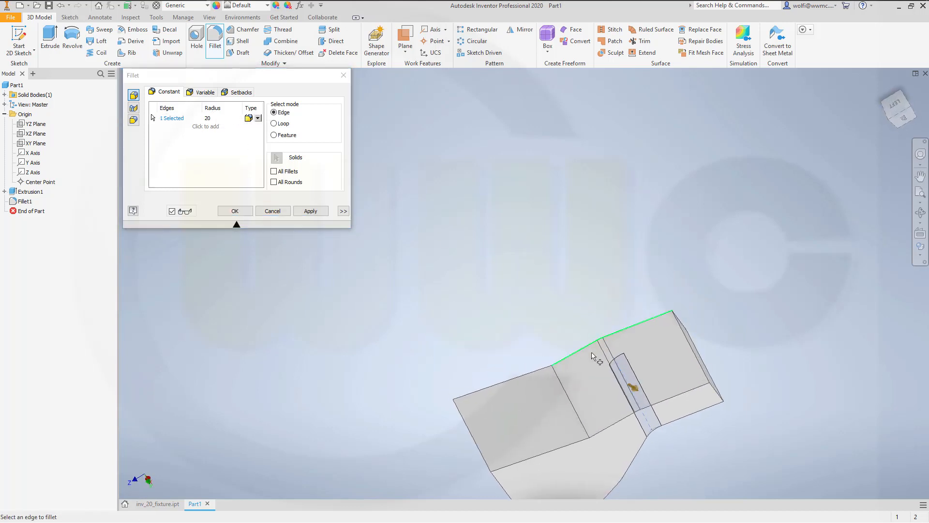
click(572, 404)
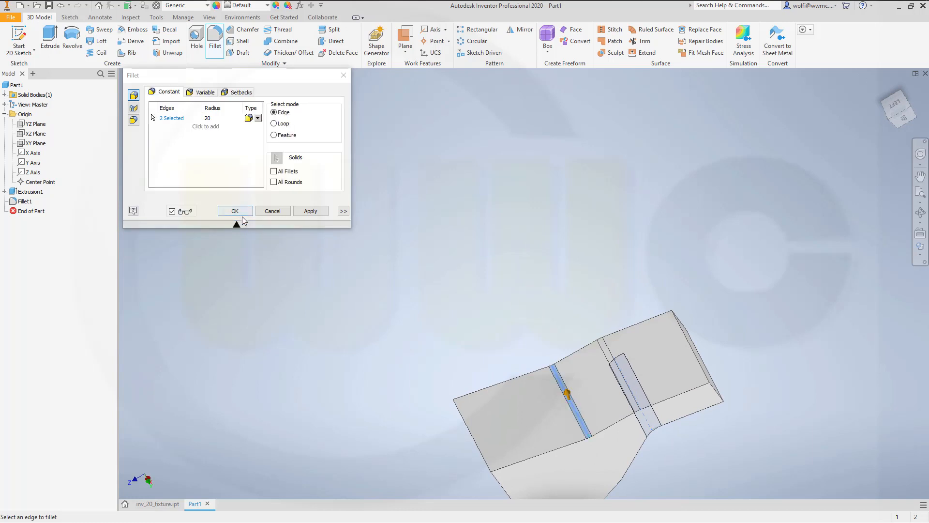
click(237, 212)
- Return to the home view and rename the solid body as top_view
key(F6)
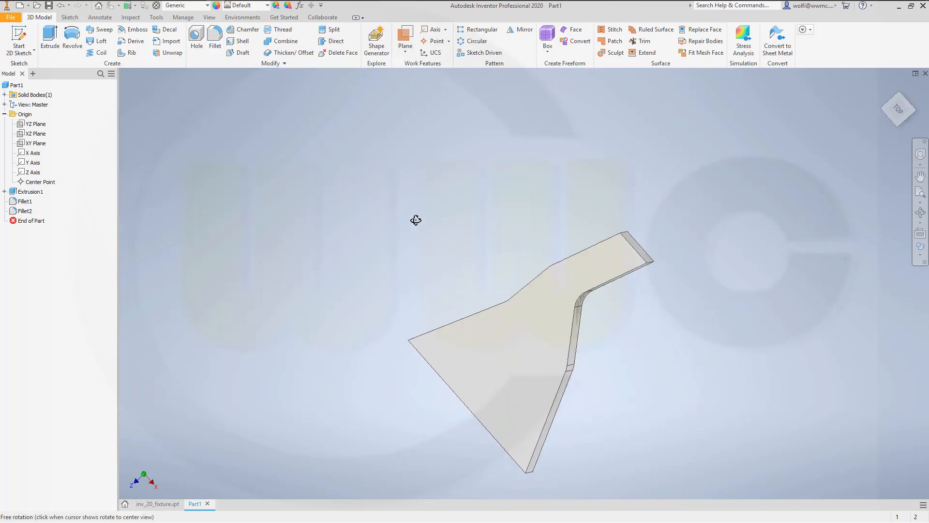
click(4, 95)
click(31, 104)
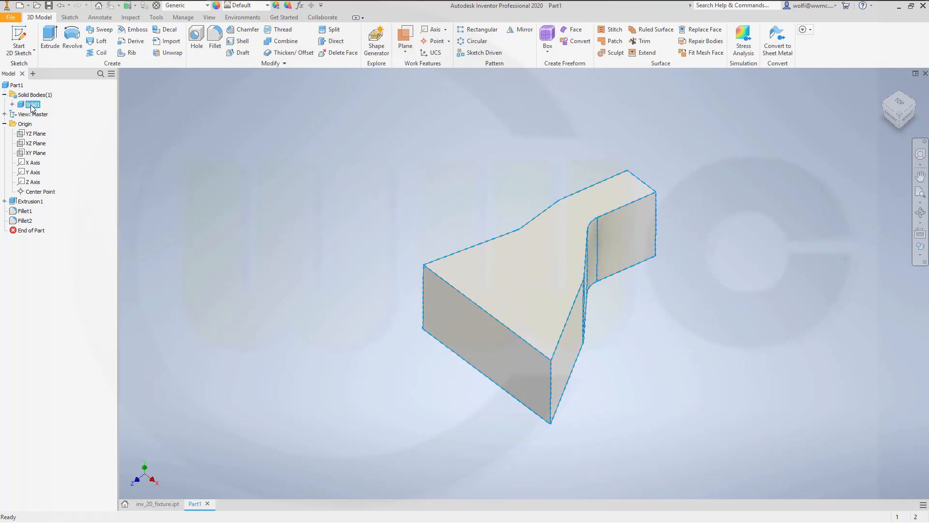
text(Rib)
key(Return)
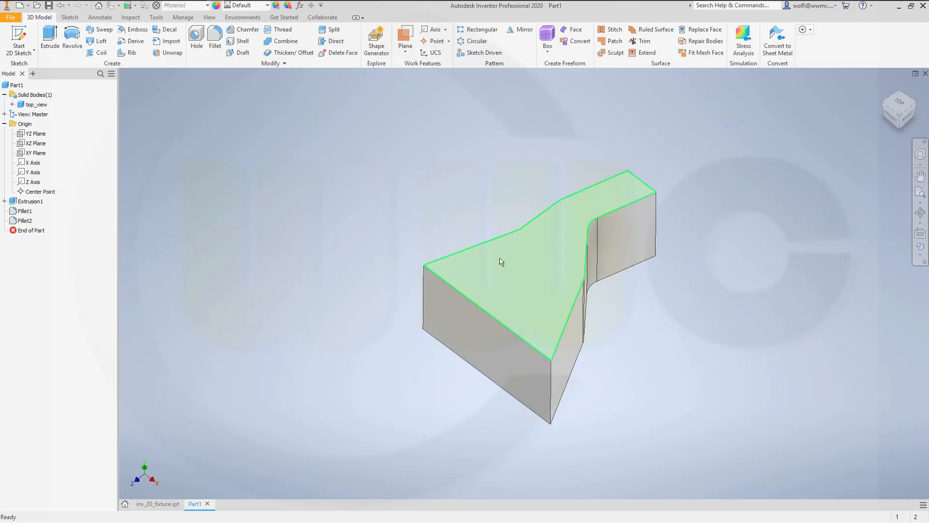
- Start a new 2D sketch on the YZ plane
click(225, 254)
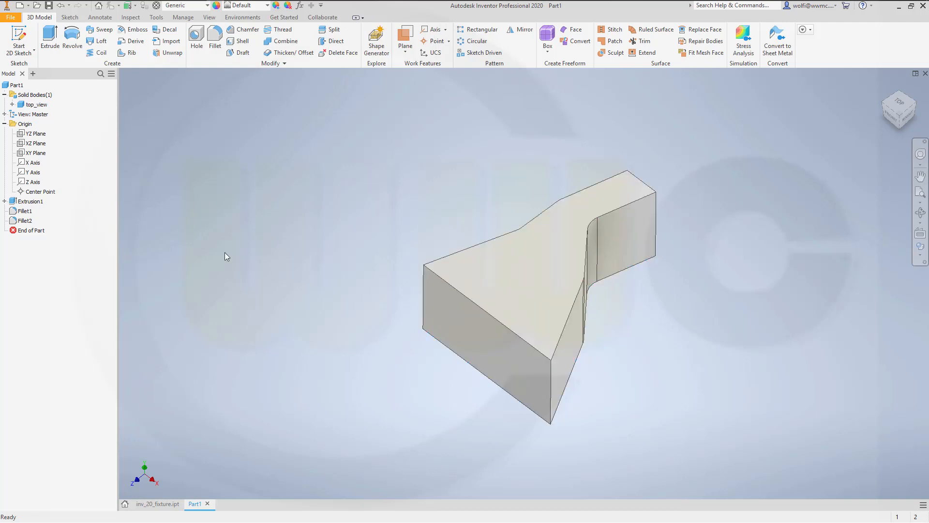
click(18, 33)
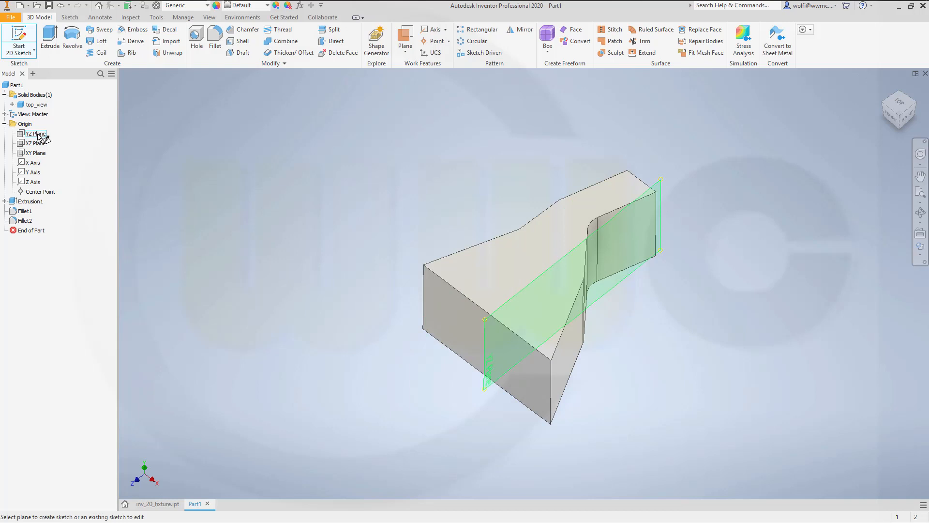
click(37, 134)
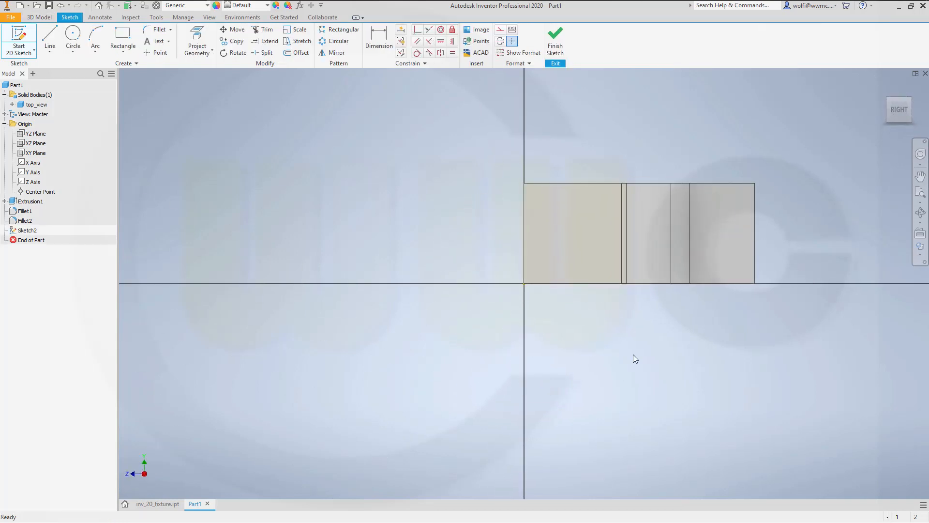
drag(697, 362, 540, 407)
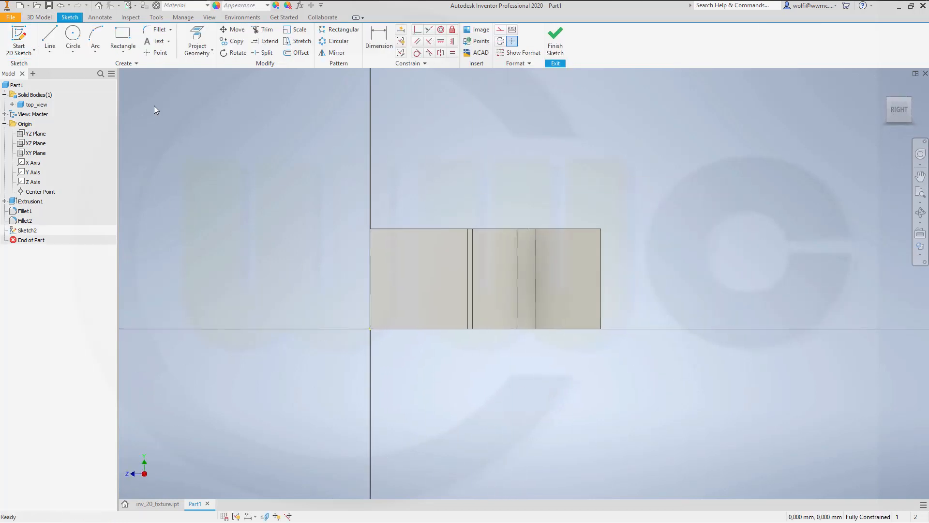
- Draw an open zigzag chain of four connected lines across the block's side, rising, falling, then rising twice, with the first segment about 54 mm long
click(51, 39)
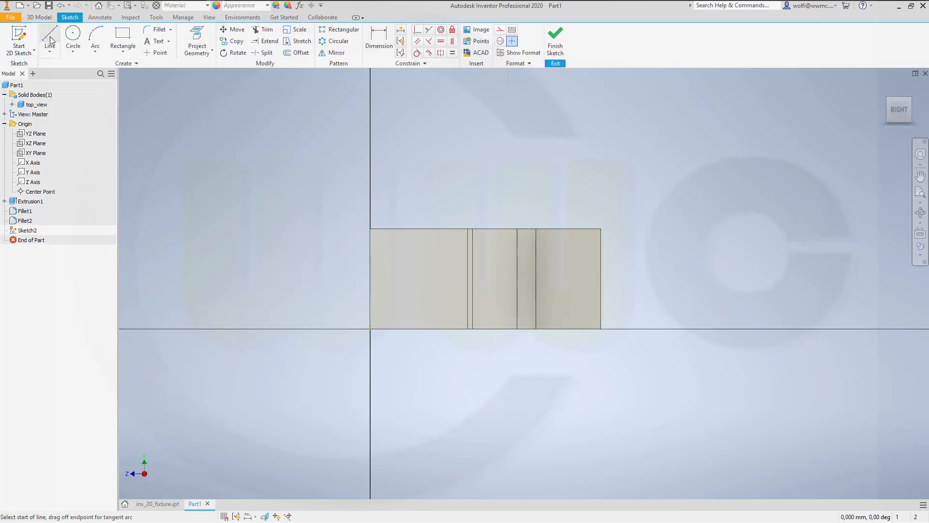
click(379, 313)
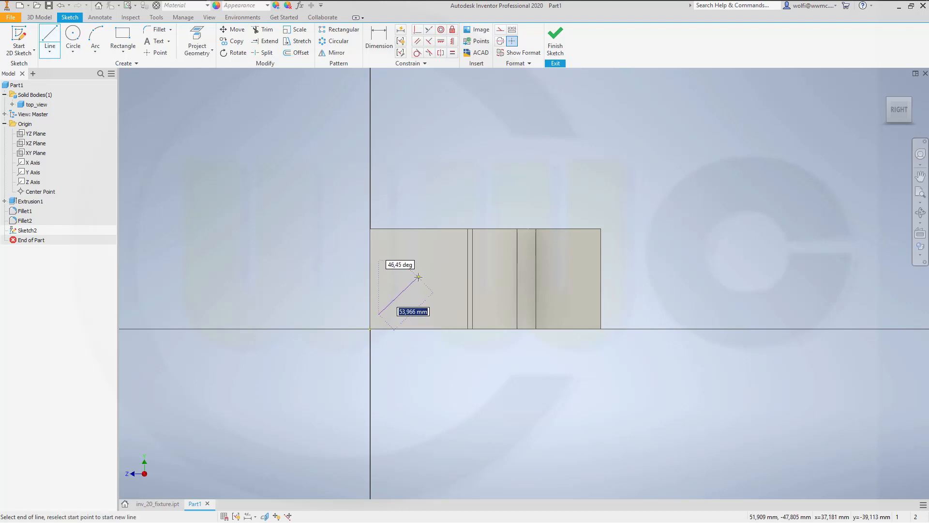
click(493, 314)
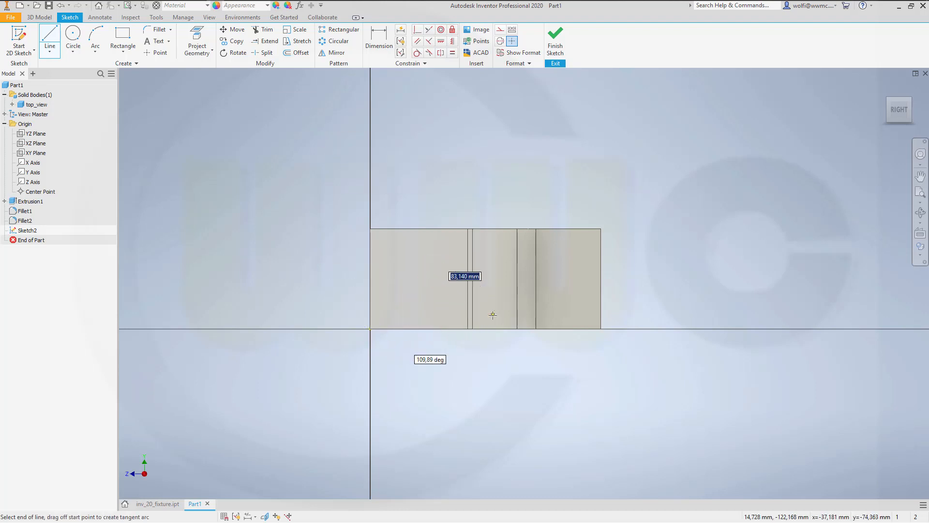
click(568, 273)
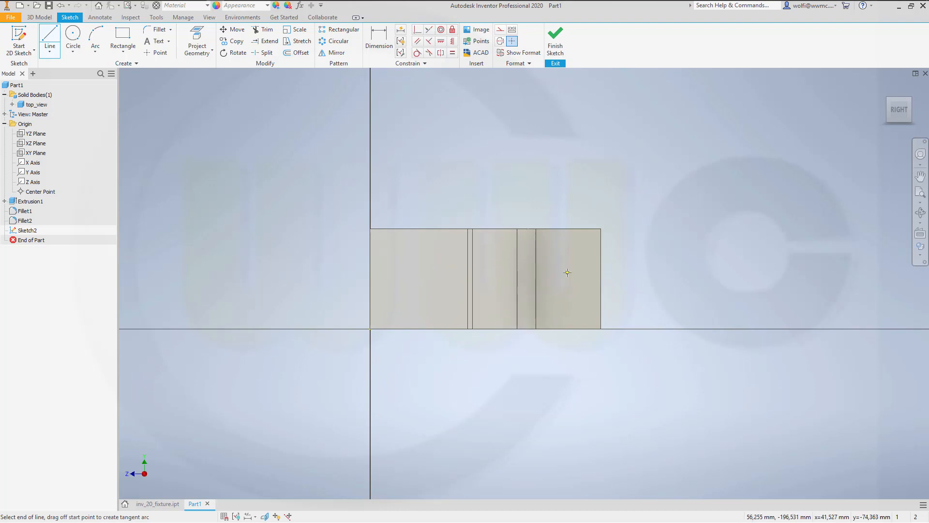
click(585, 248)
key(Escape)
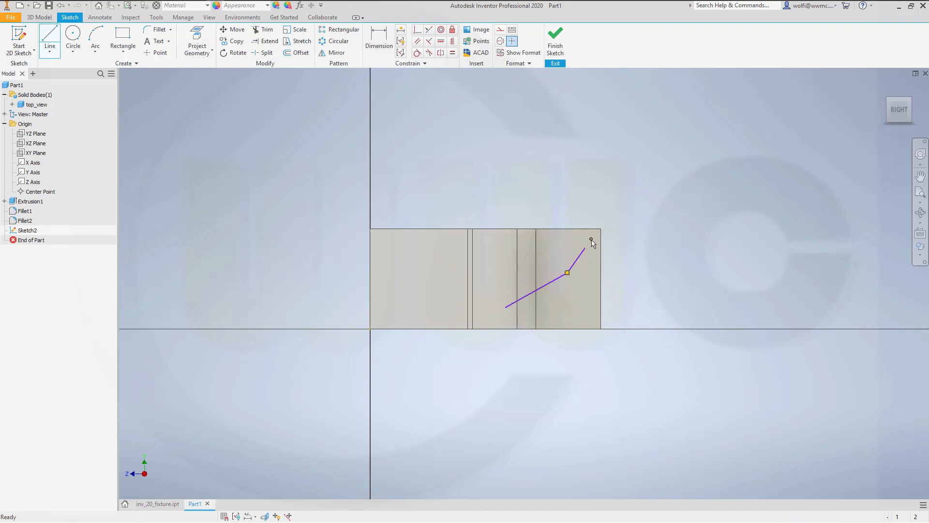
- Slice the model graphics at the sketch plane
click(265, 516)
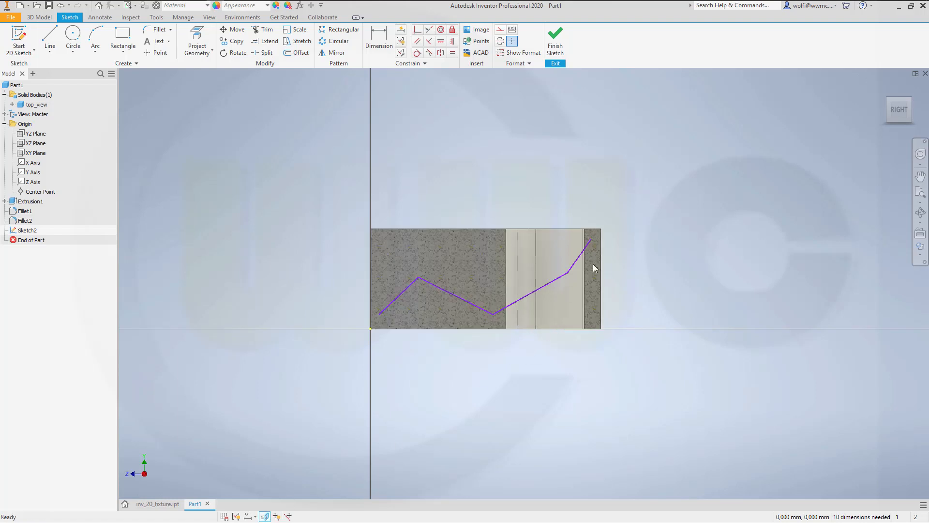
scroll(556, 216, down, 2)
scroll(556, 217, up, 4)
scroll(556, 217, down, 4)
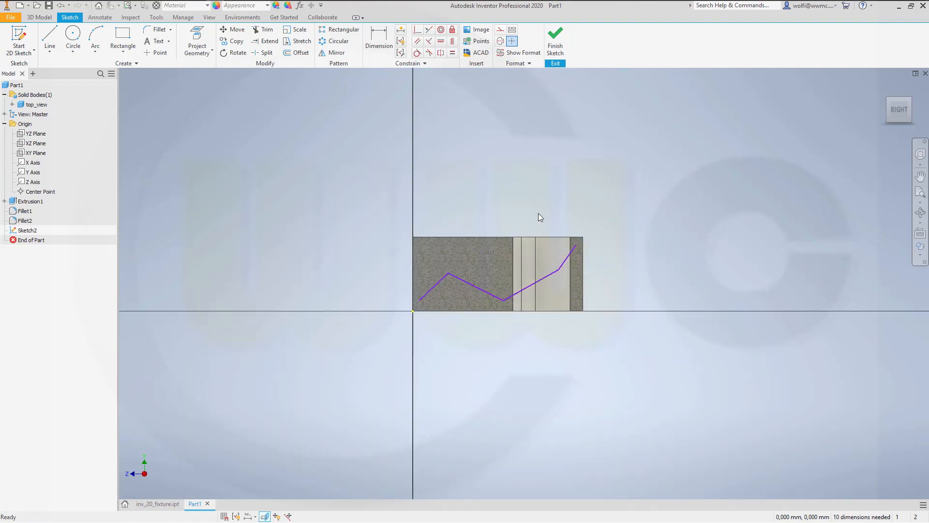
- Add an aligned dimension of 40 mm to the first line of the chain, nearest the origin
click(382, 43)
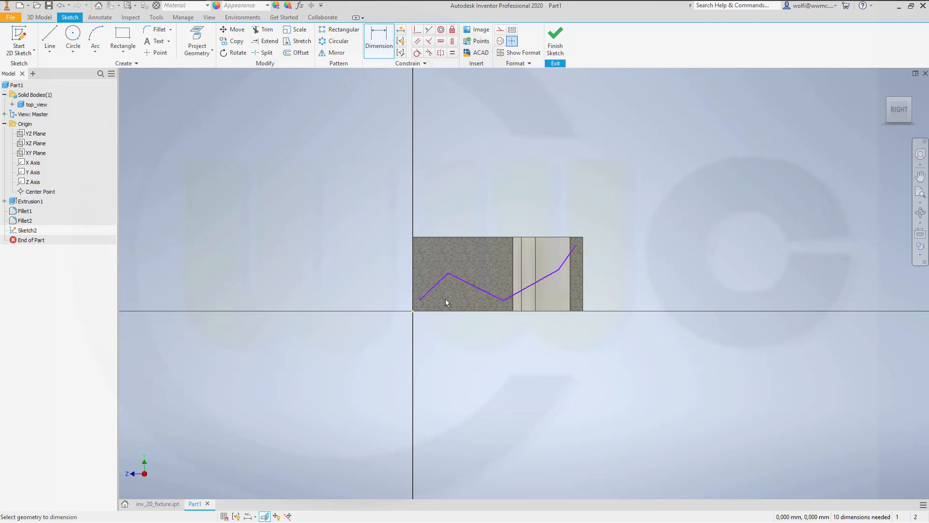
click(434, 288)
right_click(400, 254)
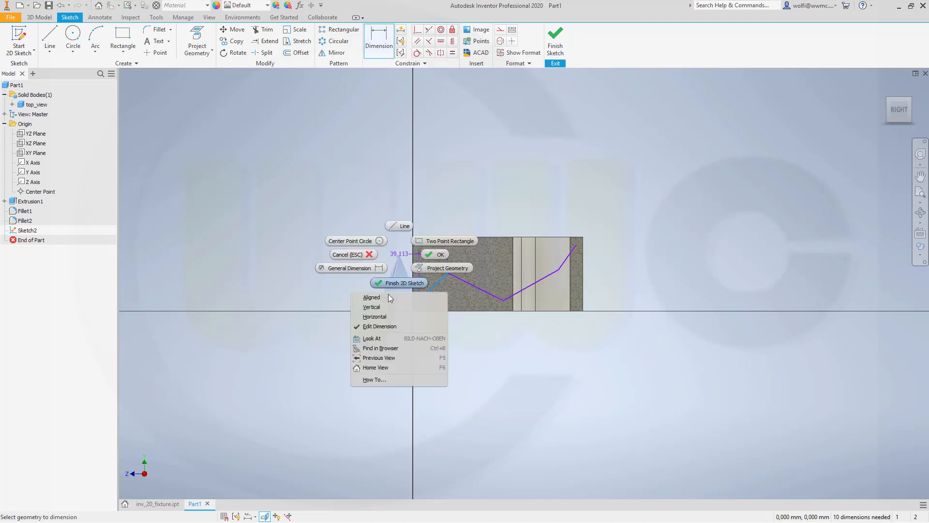
click(388, 298)
click(390, 259)
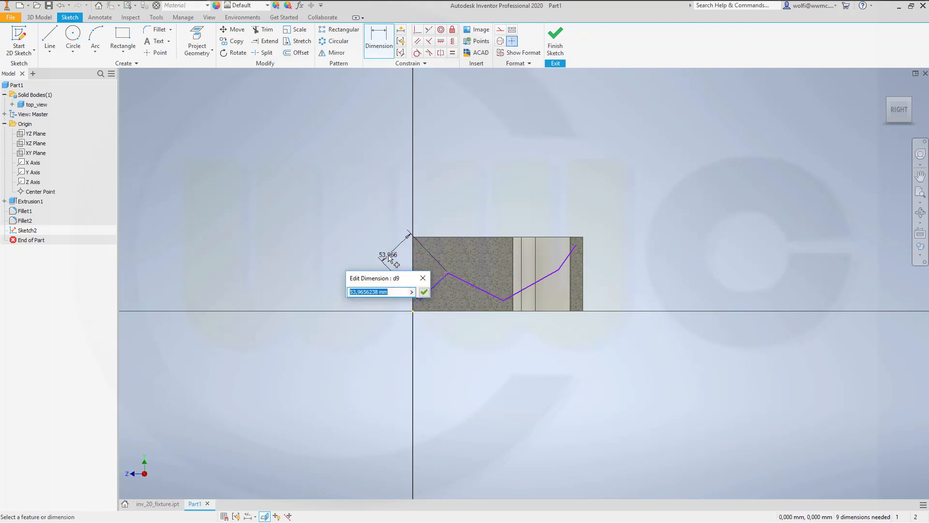
text(40)
key(Return)
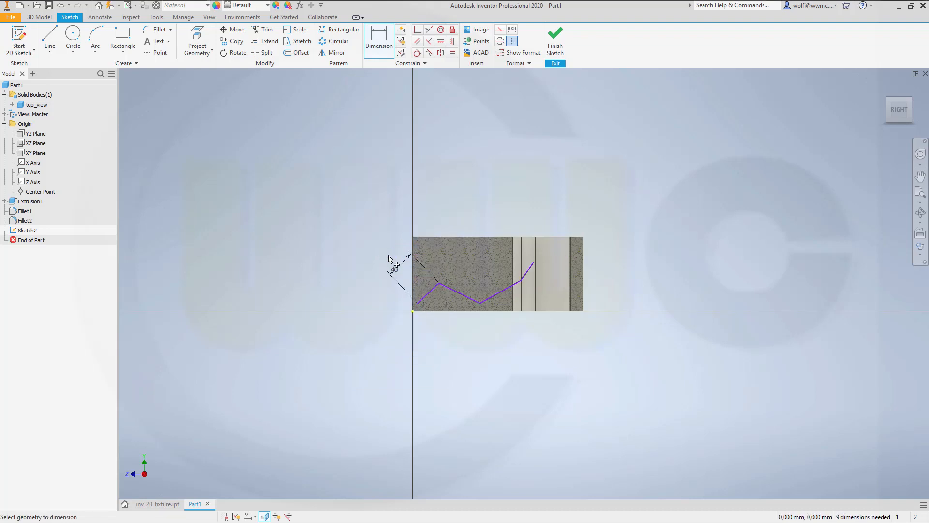
- Add an aligned dimension of 40 mm to the last line of the chain, at the end farthest from the origin
click(527, 271)
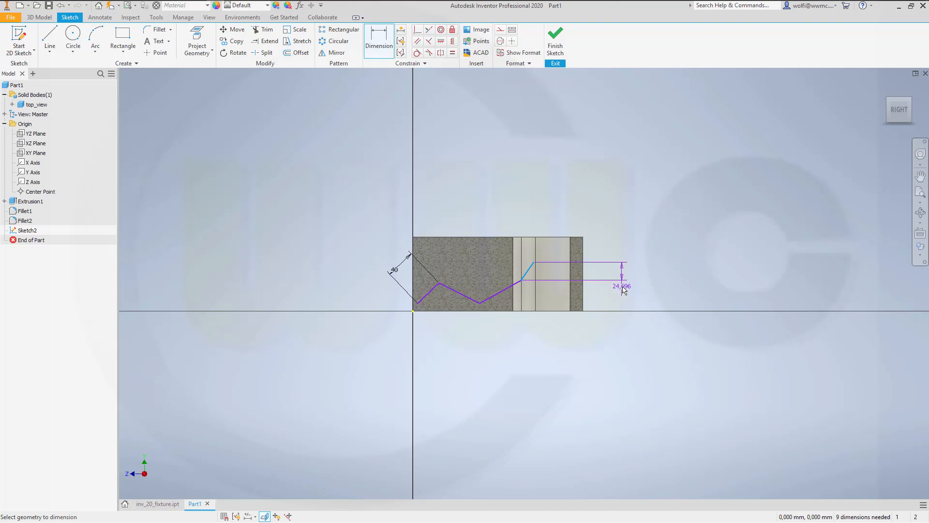
right_click(623, 289)
click(635, 331)
click(631, 287)
key(Return)
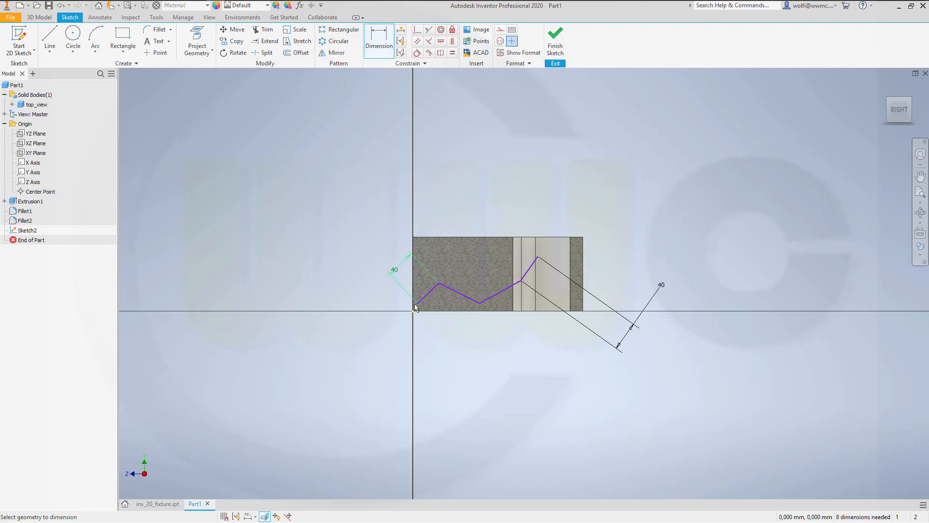
- Dimension the horizontal distance between the chain's start and end points as 225 mm
click(538, 258)
click(493, 350)
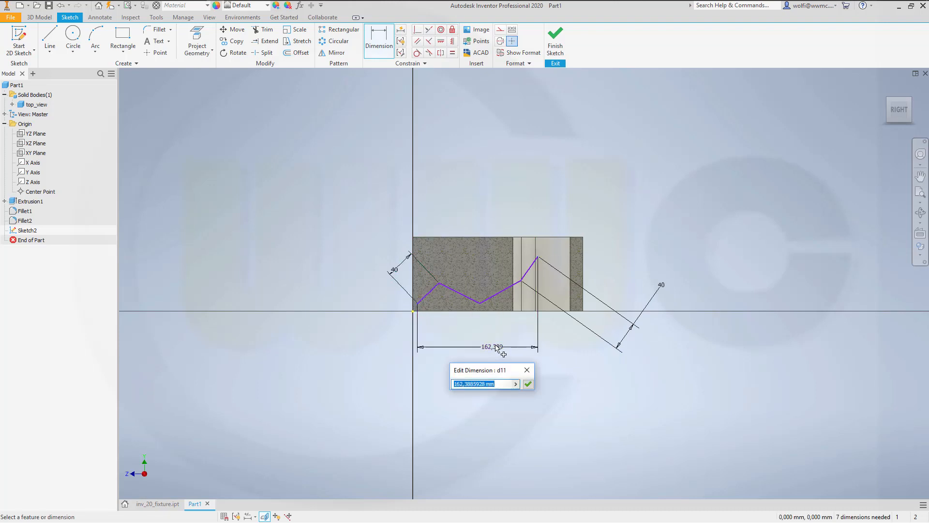
text(225)
key(Return)
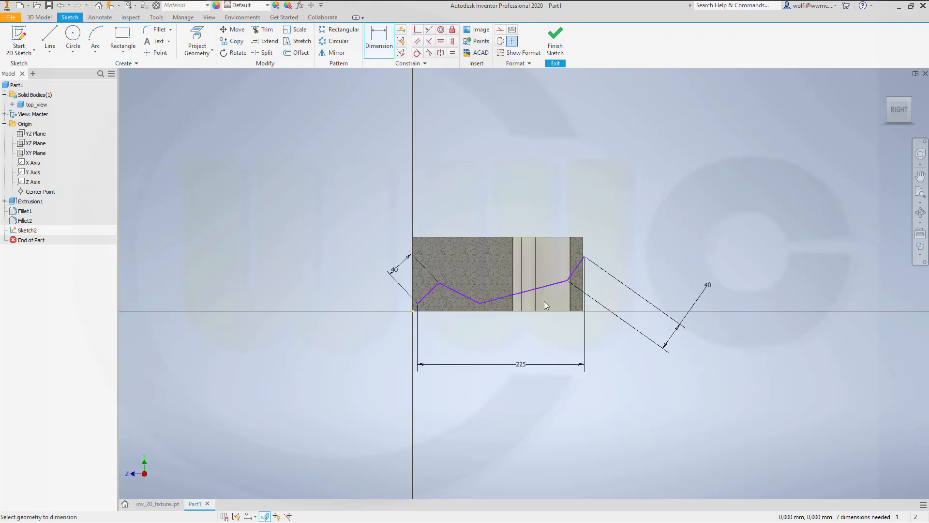
- Dimension the horizontal distance from the origin to the chain's start point as 5 mm
scroll(430, 339, up, 5)
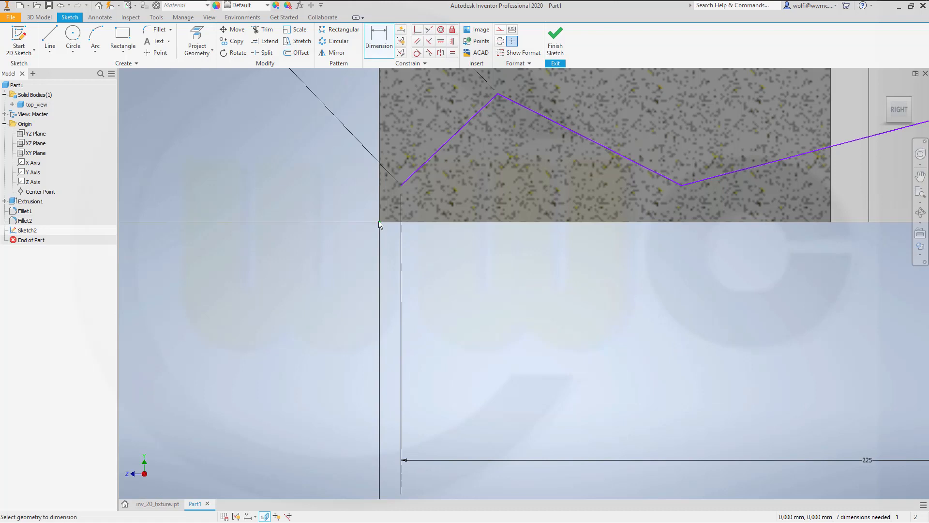
click(379, 224)
click(399, 185)
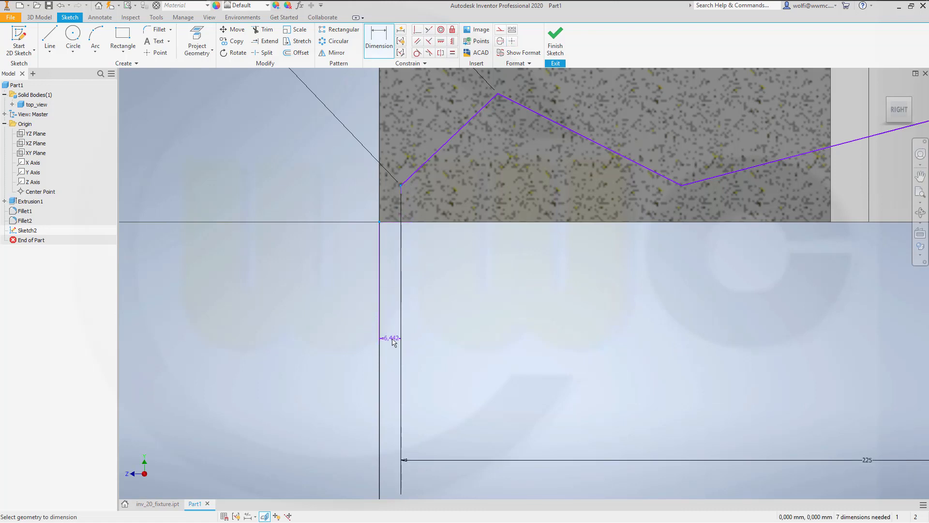
click(393, 338)
text(5)
key(Return)
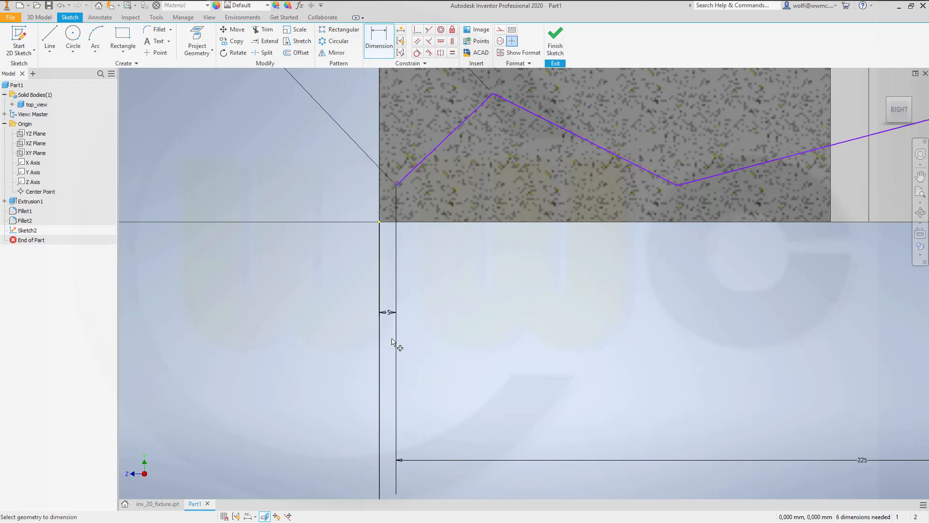
key(Escape)
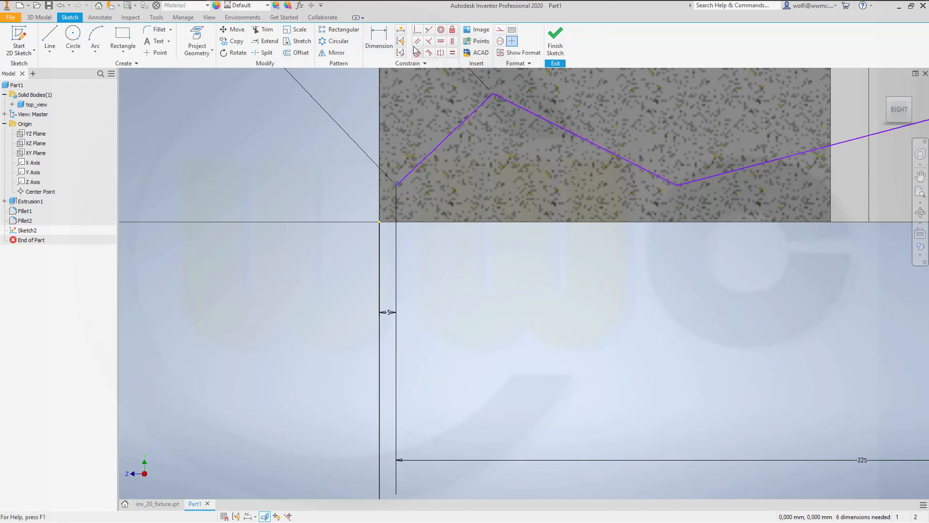
- Try to apply a horizontal constraint between the origin and the chain's start point
click(441, 42)
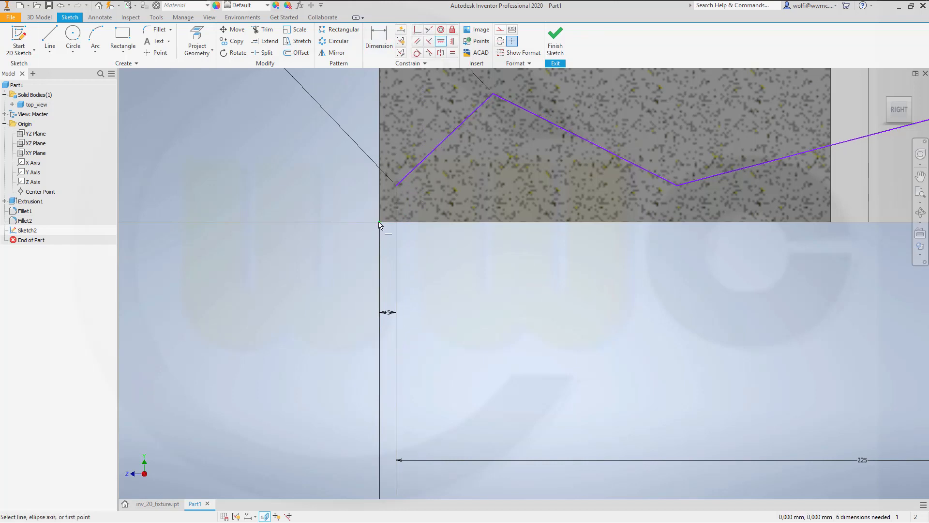
click(380, 222)
click(396, 185)
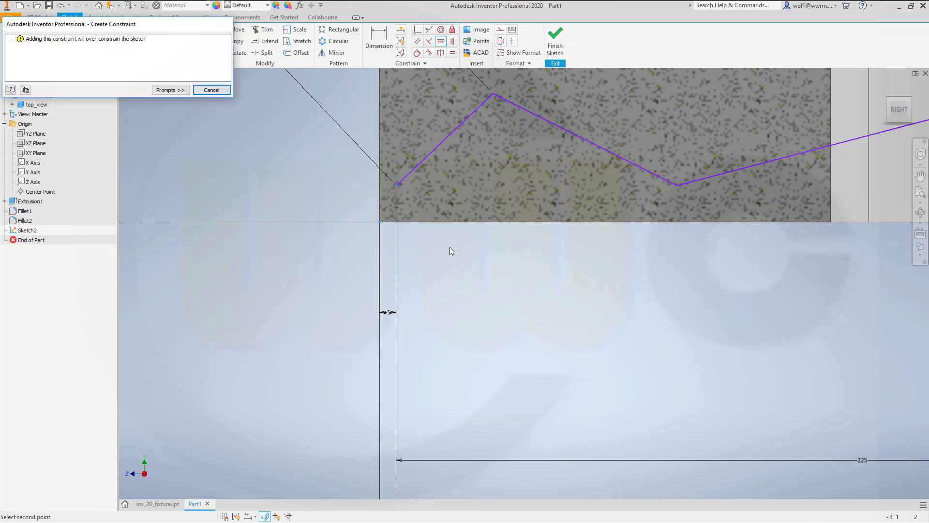
click(212, 90)
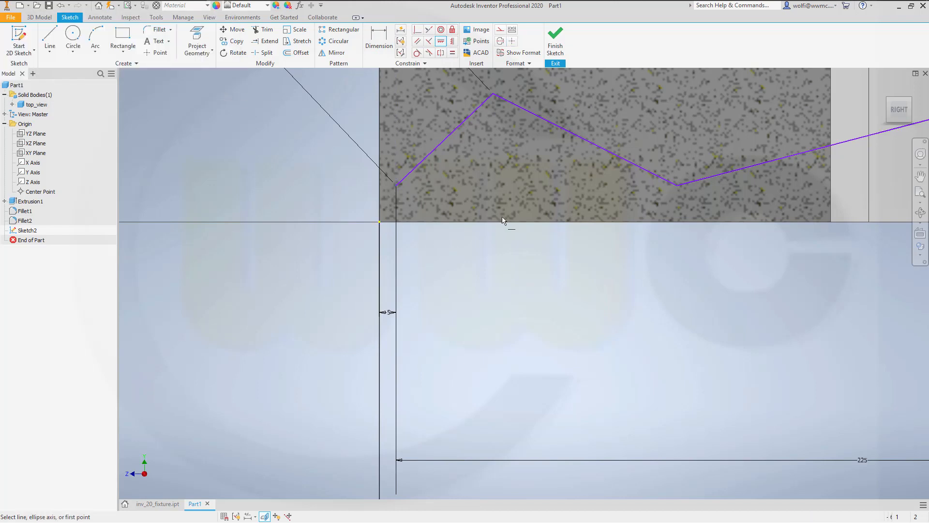
key(Escape)
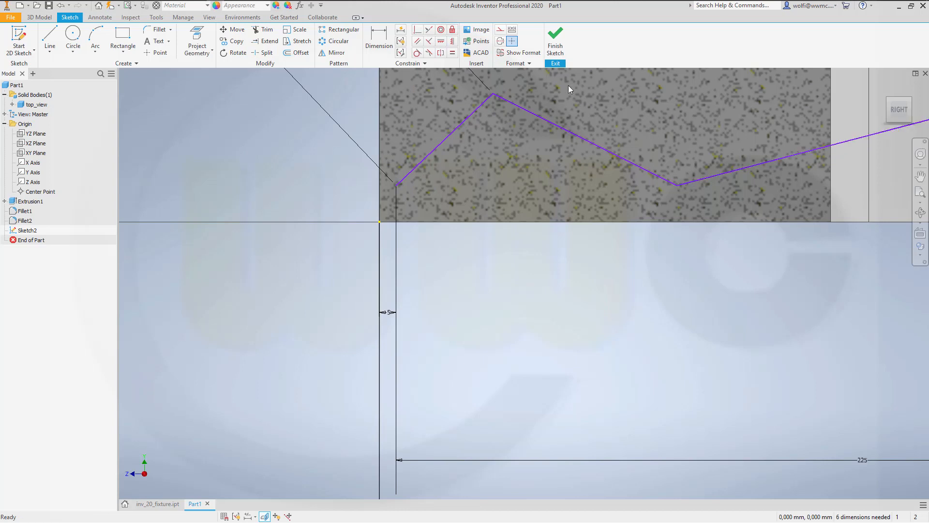
- Apply a vertical constraint between the chain's start point and the origin to put both at the same height
click(453, 41)
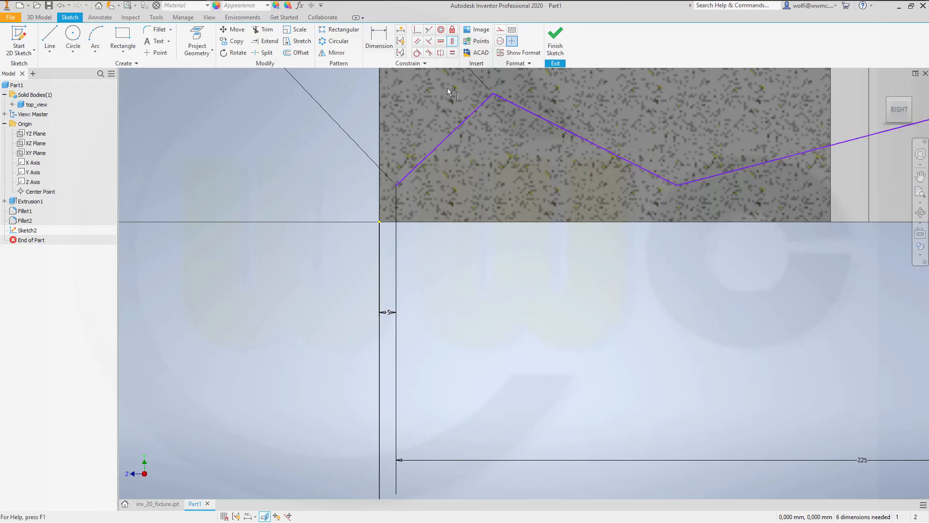
click(396, 185)
click(379, 223)
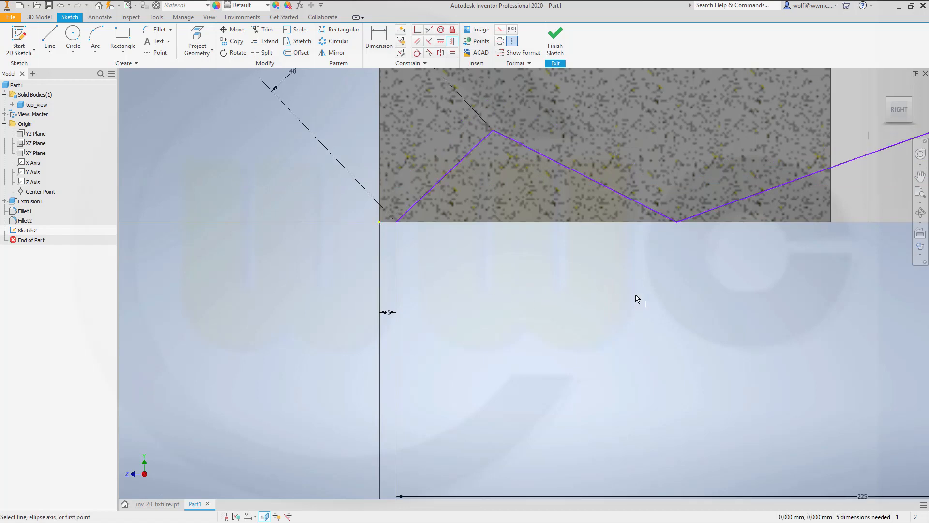
scroll(636, 299, down, 5)
scroll(613, 315, up, 2)
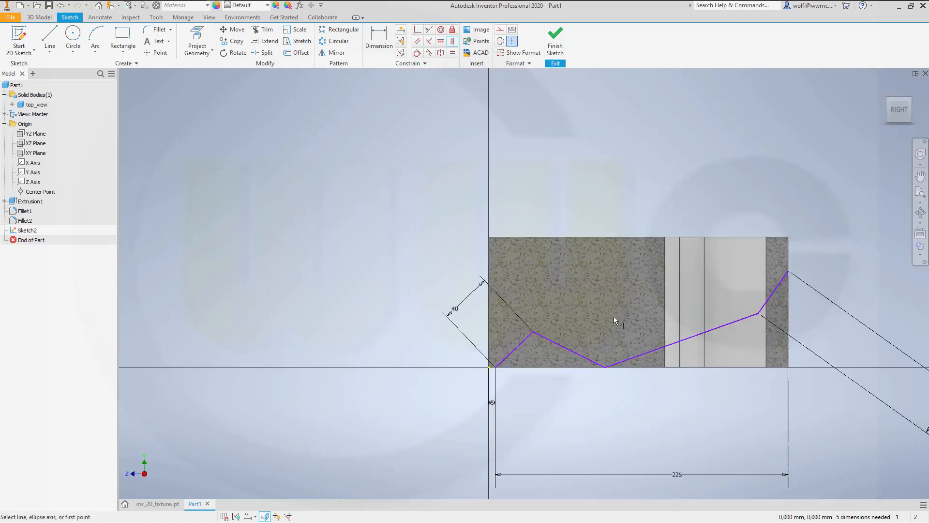
key(Escape)
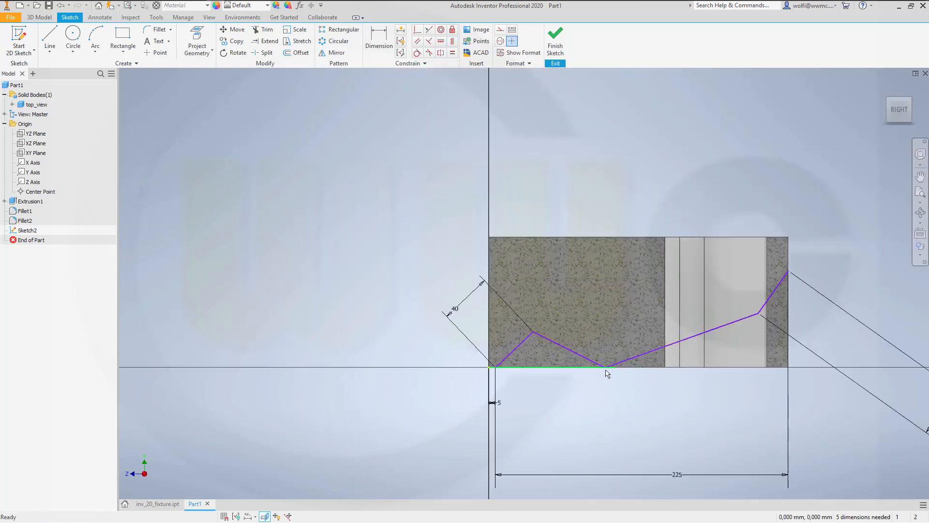
- Reshape the chain by moving its three bend points and its end point so it lies higher within the block, and finish the sketch
mouse_move(605, 367)
mouse_down()
mouse_move(622, 340)
mouse_move(636, 341)
mouse_up()
drag(532, 332, 525, 324)
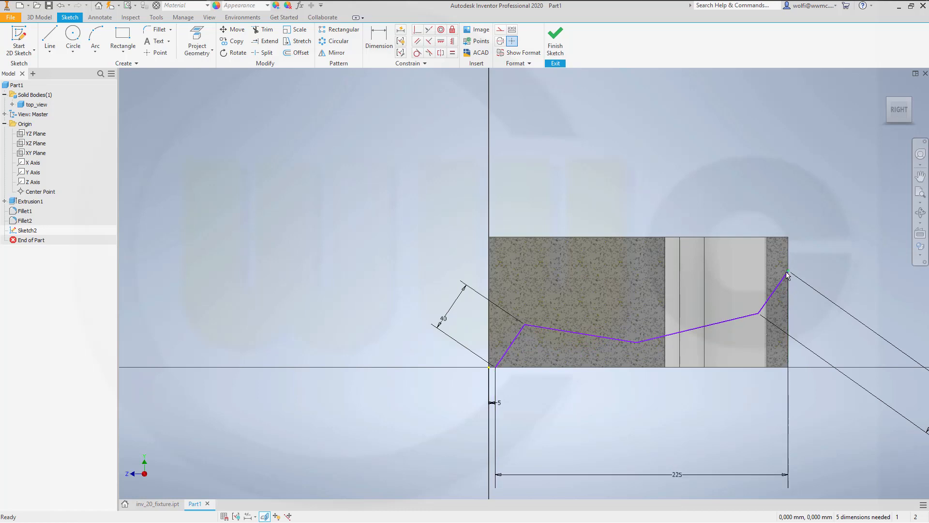
drag(786, 274, 789, 266)
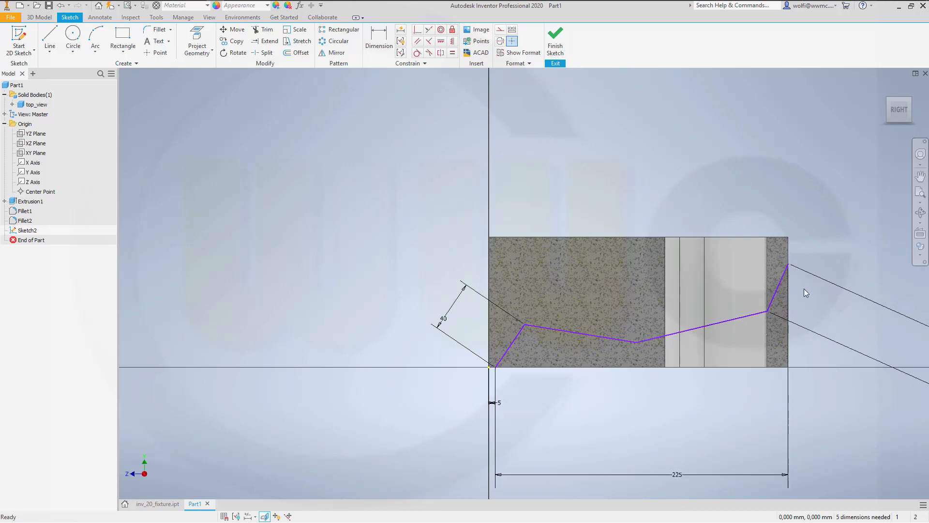
mouse_move(768, 311)
mouse_down()
mouse_move(761, 291)
mouse_move(759, 308)
mouse_up()
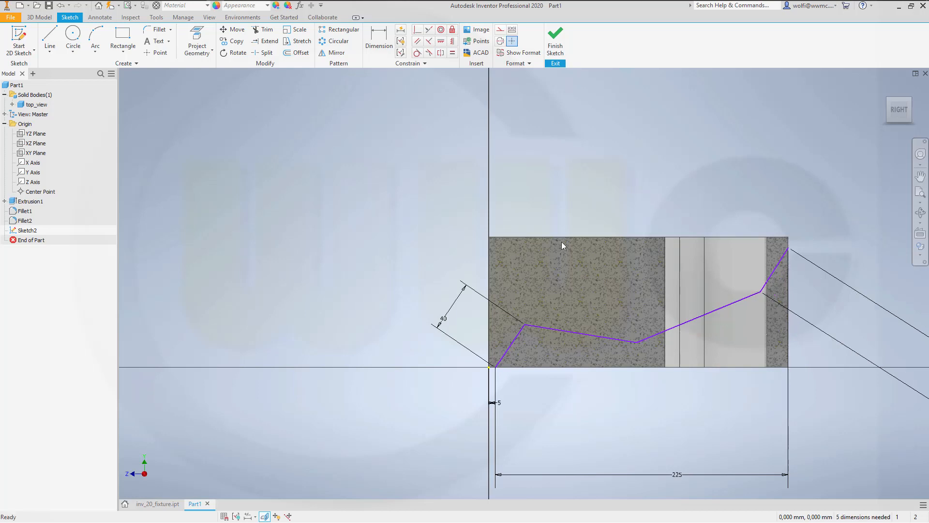
click(556, 46)
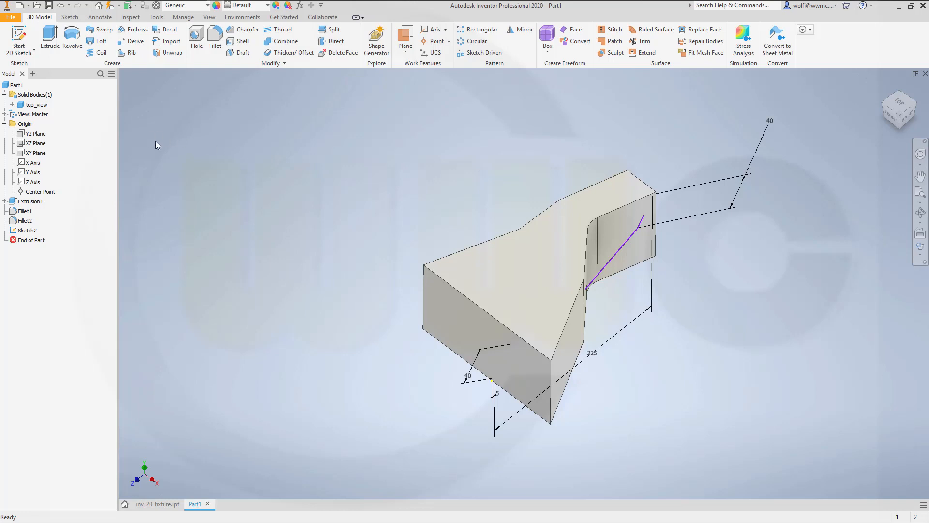
- Extrude the four-line zigzag sketch as a surface, symmetric about the sketch plane, with a distance of 200 mm
click(50, 39)
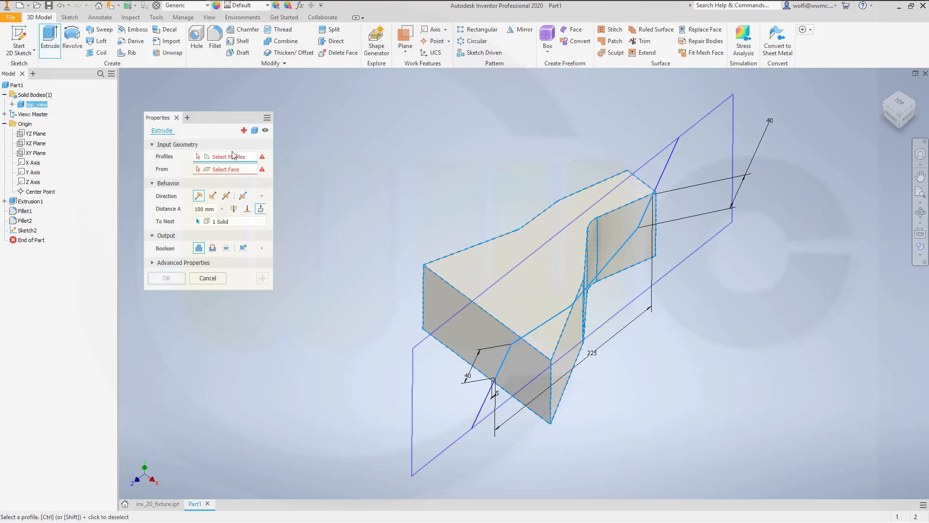
click(255, 132)
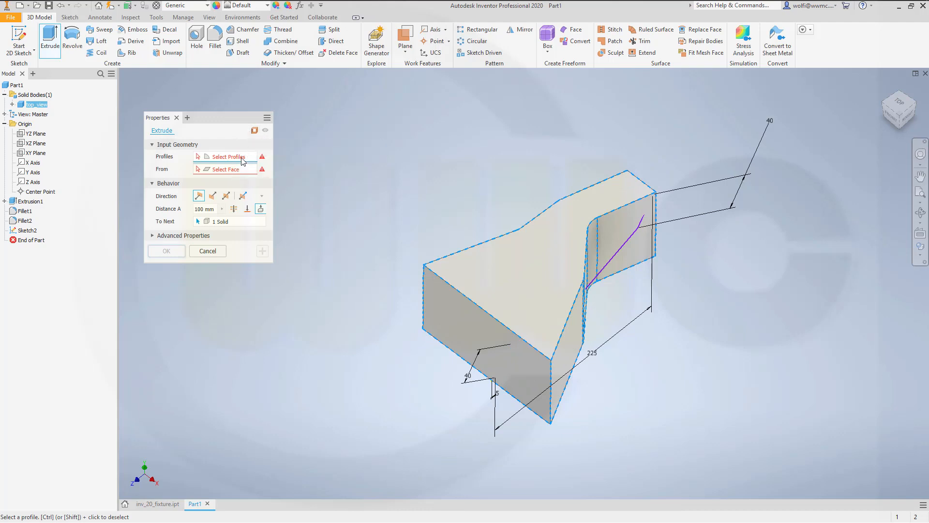
click(267, 118)
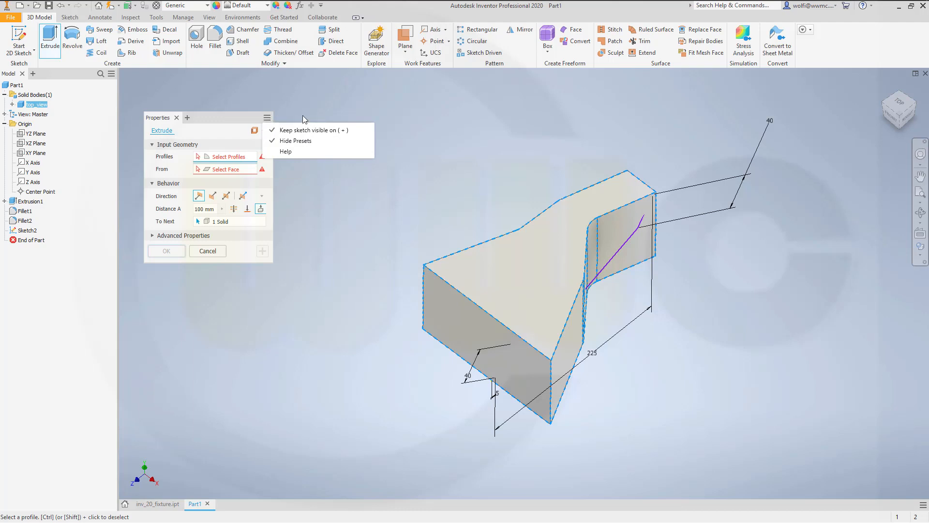
click(267, 120)
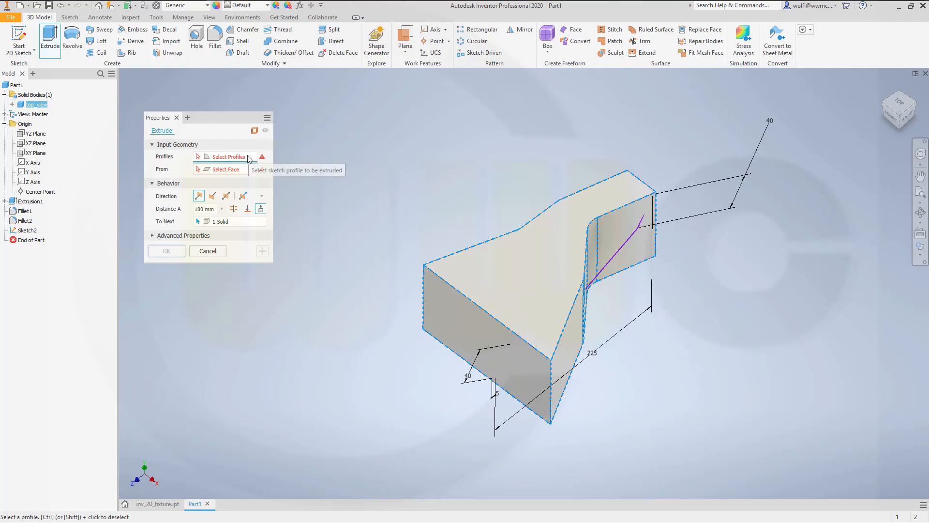
click(609, 259)
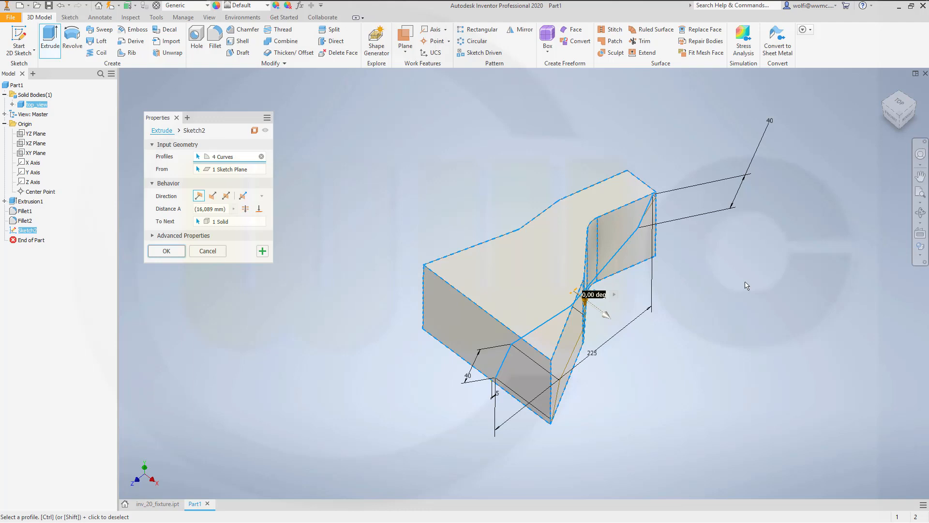
click(226, 196)
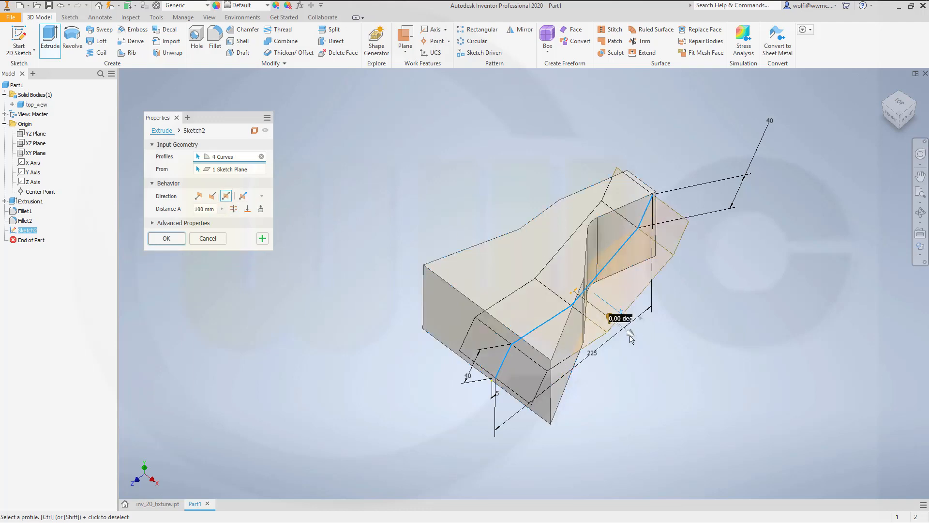
drag(631, 335, 673, 357)
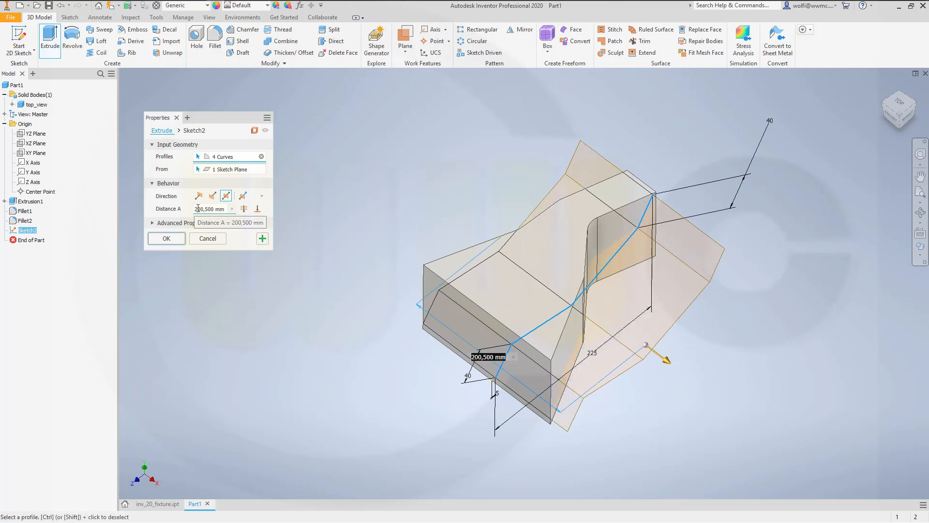
text(200)
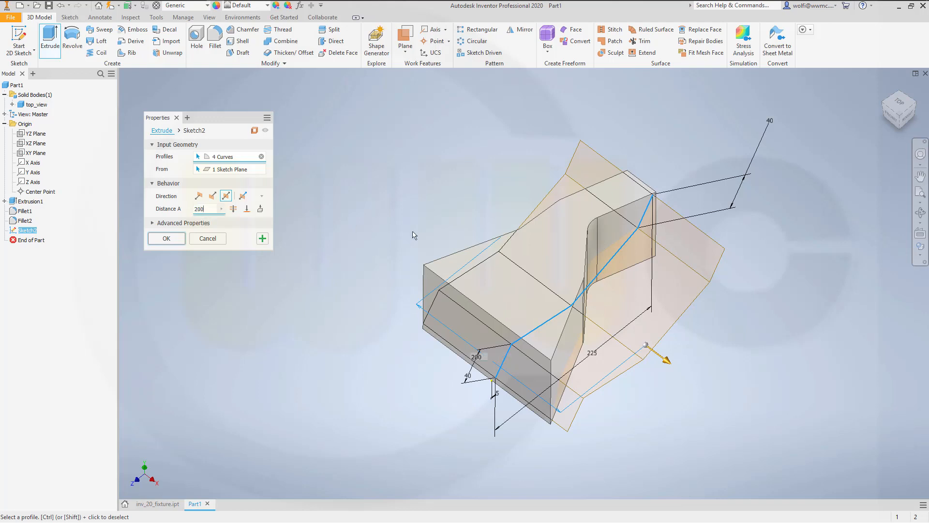
click(166, 239)
- Thicken the whole zigzag surface by 5 mm as a quilt with solid output
shift+middle_drag(389, 331, 338, 226)
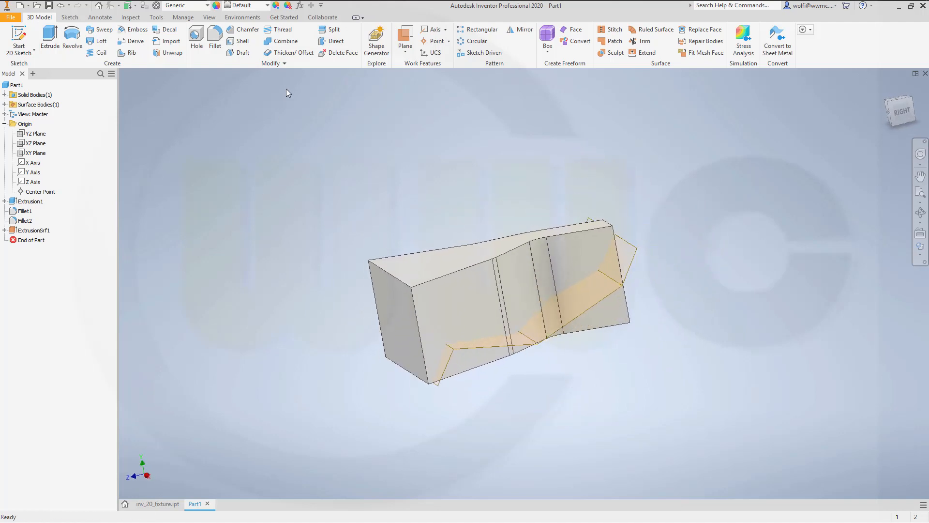
click(293, 54)
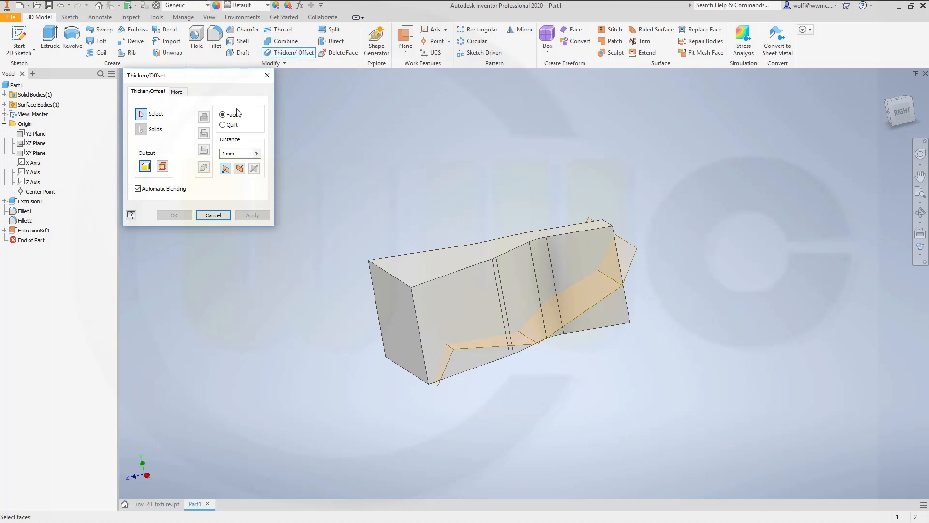
click(223, 125)
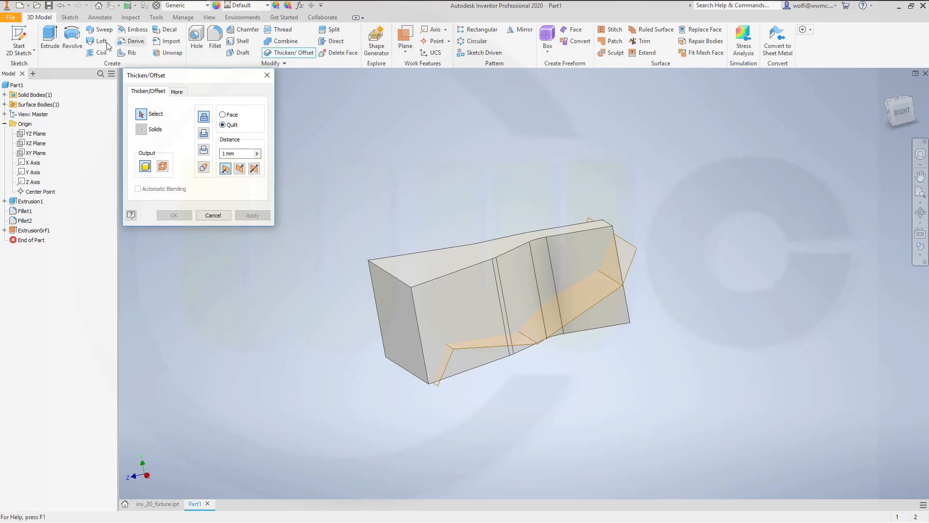
drag(182, 77, 202, 86)
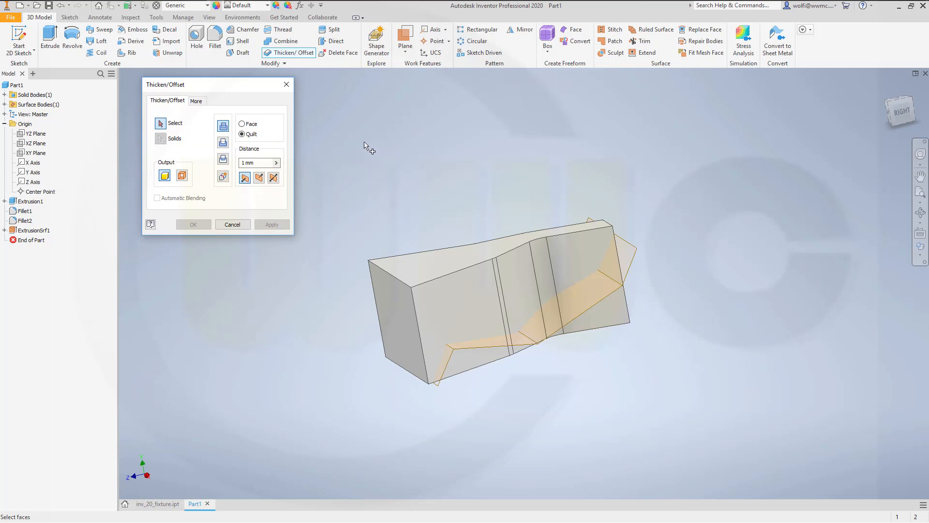
click(578, 310)
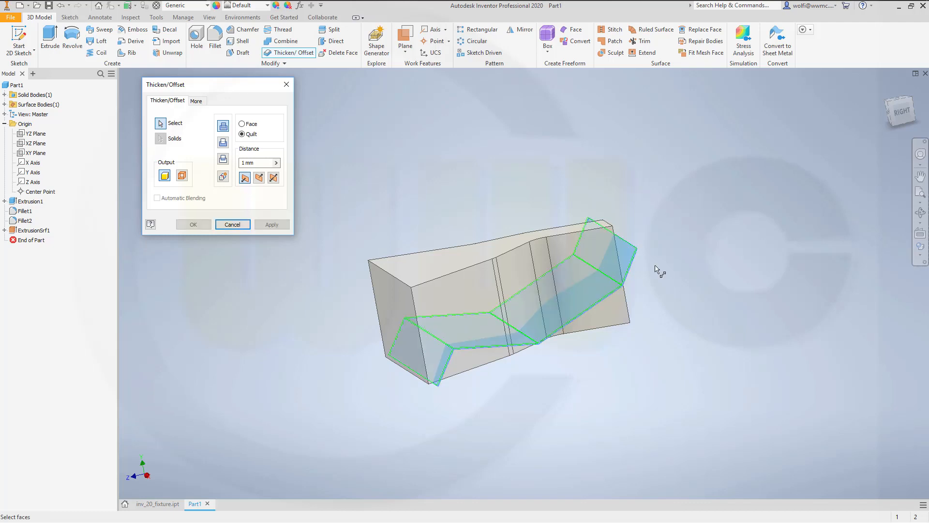
shift+middle_drag(429, 205, 412, 187)
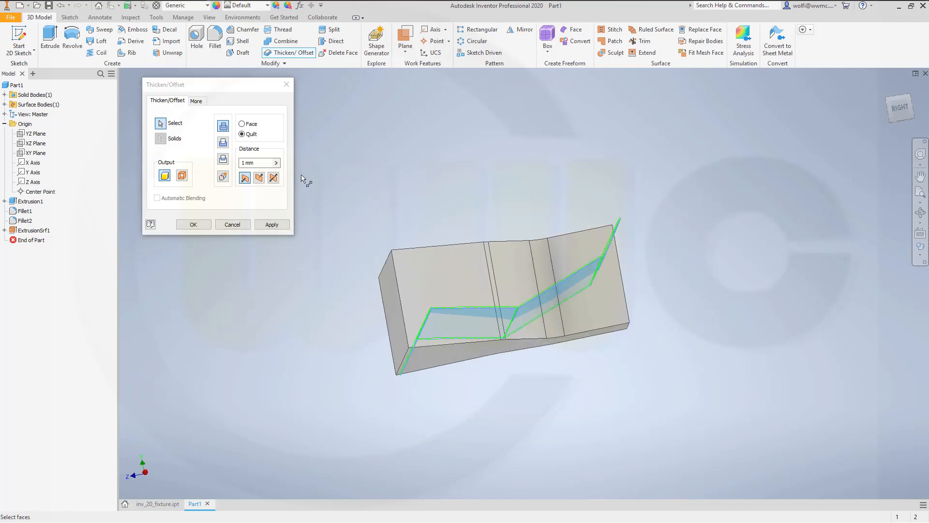
drag(260, 163, 191, 159)
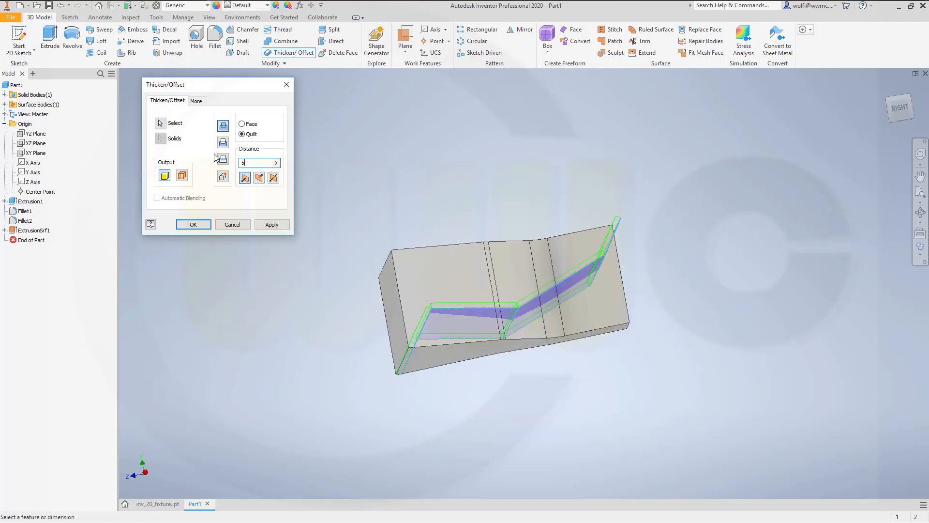
text(5)
shift+middle_drag(462, 224, 436, 225)
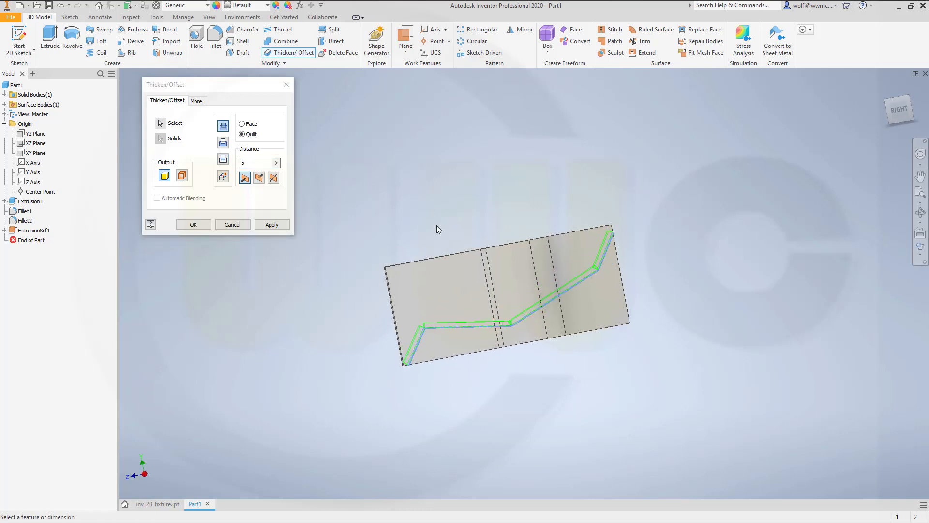
click(192, 225)
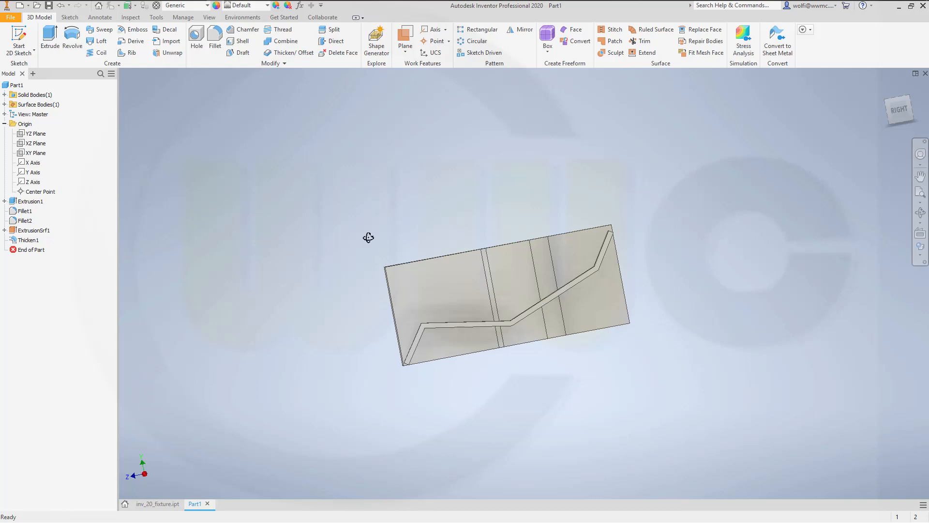
- Edit the thicken feature so its result is a separate new solid body
mouse_move(368, 237)
shift+middle_down()
mouse_move(377, 249)
mouse_move(383, 240)
shift+middle_up()
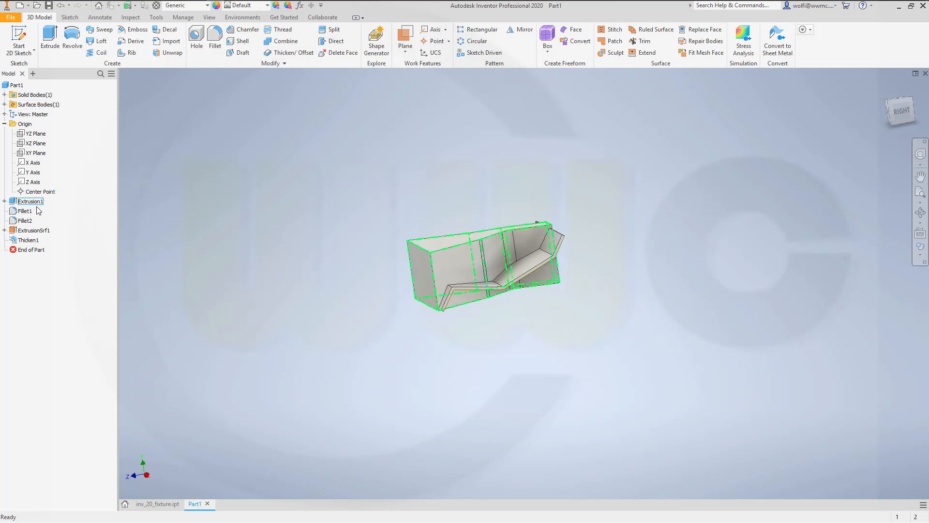
double_click(28, 240)
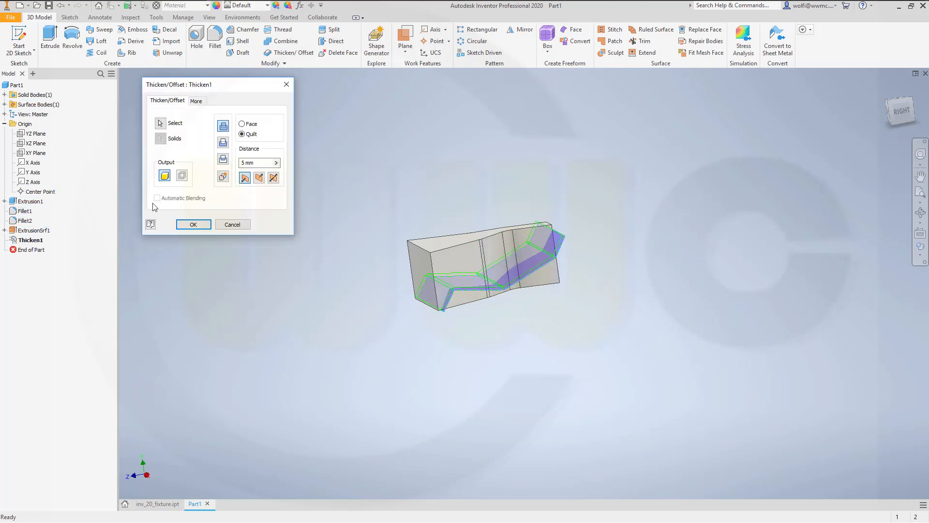
click(194, 226)
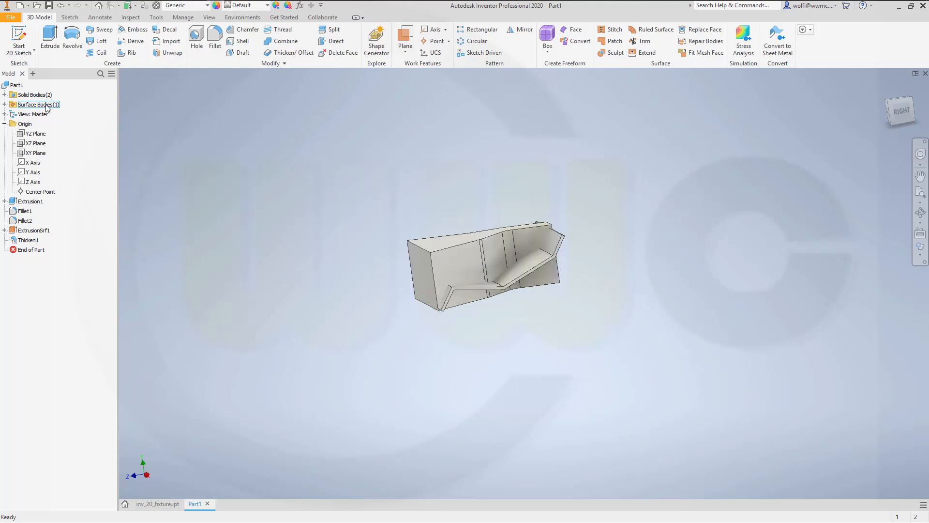
- Rename the thickened zigzag solid body as side_view
click(4, 95)
click(30, 104)
click(32, 114)
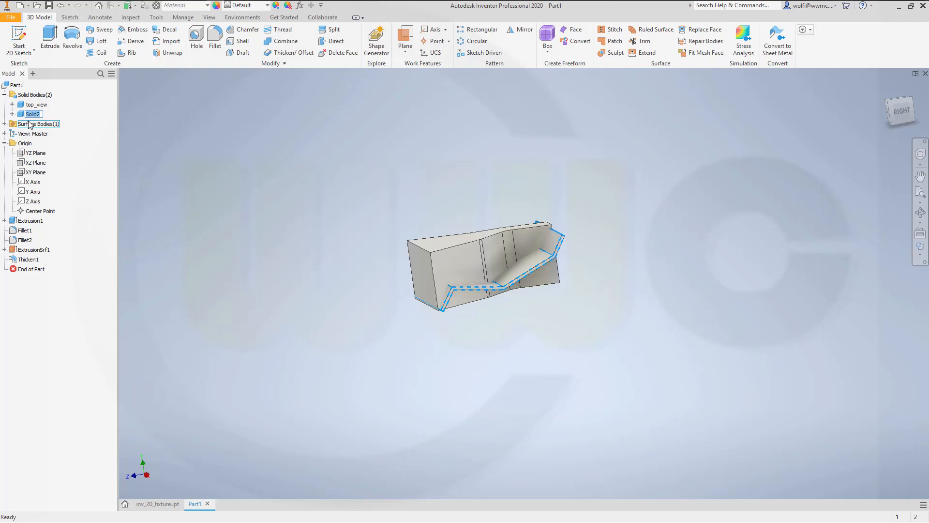
text(side_view)
key(Return)
click(548, 184)
scroll(550, 304, down, 3)
scroll(548, 303, up, 3)
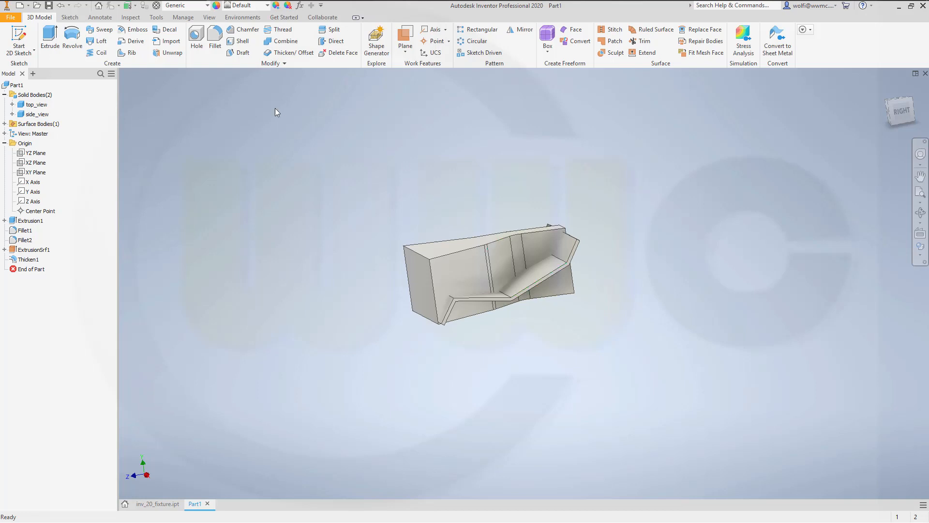
- Fillet the inner edges of the three bends on the side_view body with a 20 mm radius
click(215, 41)
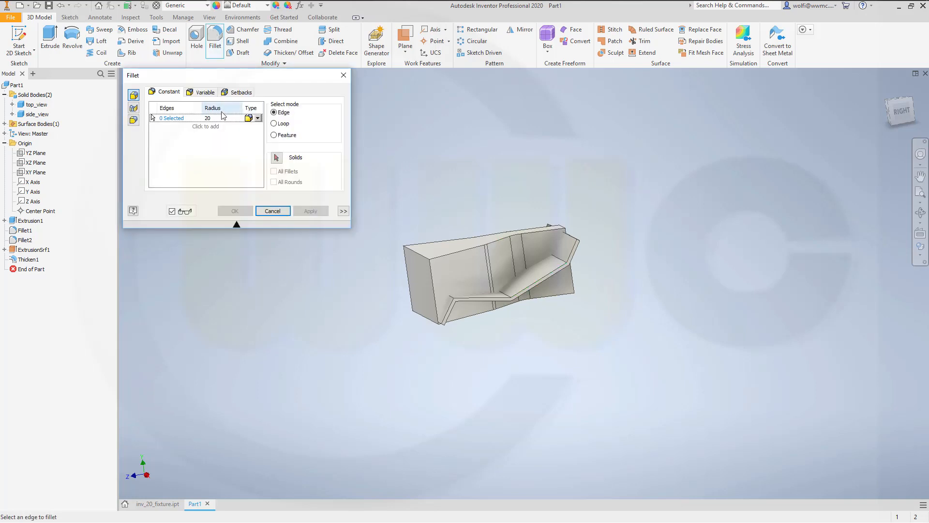
middle_drag(536, 360, 504, 307)
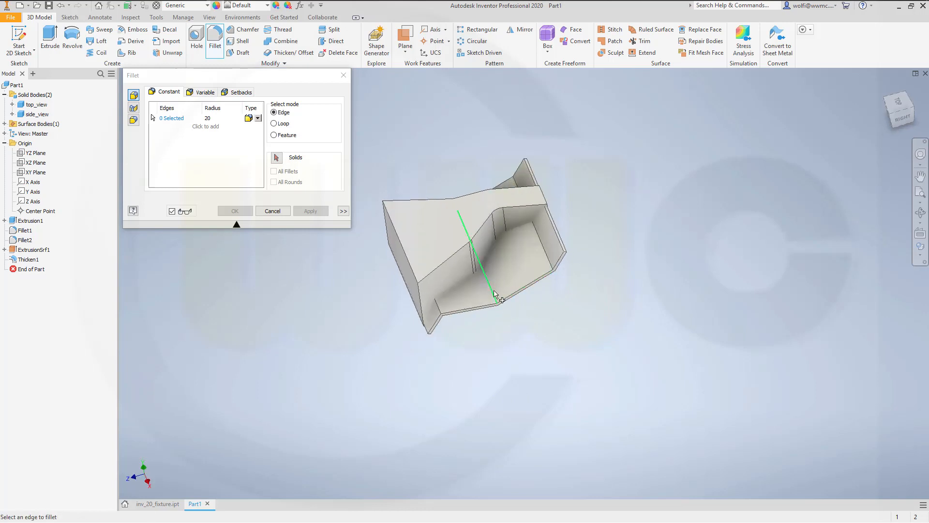
click(495, 294)
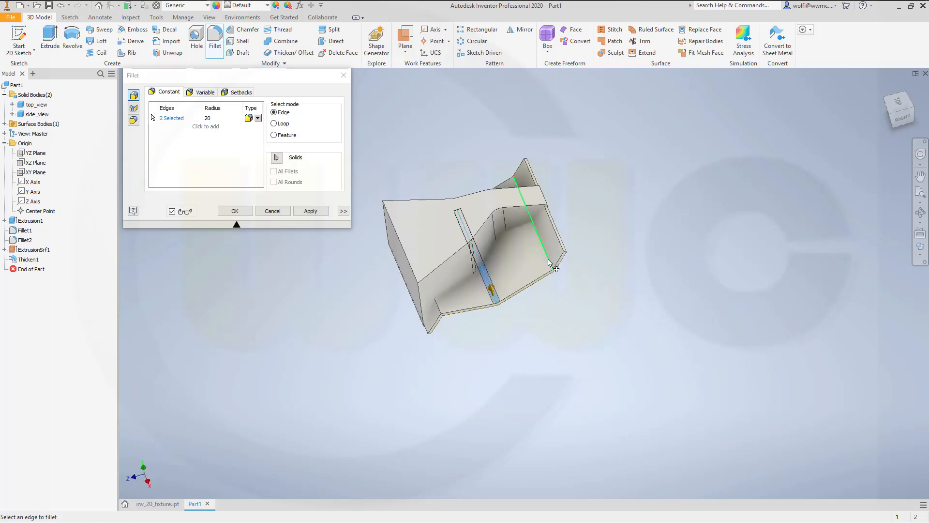
shift+middle_drag(550, 263, 513, 284)
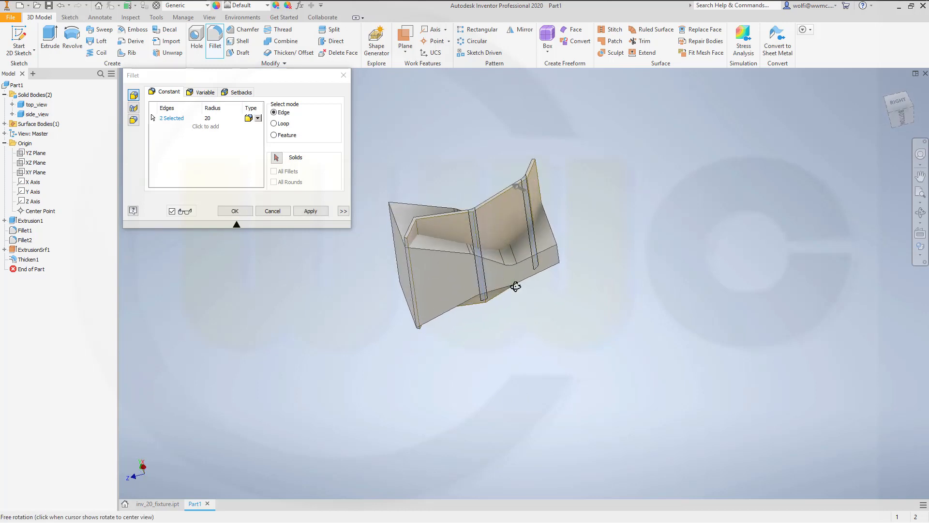
click(419, 233)
click(310, 210)
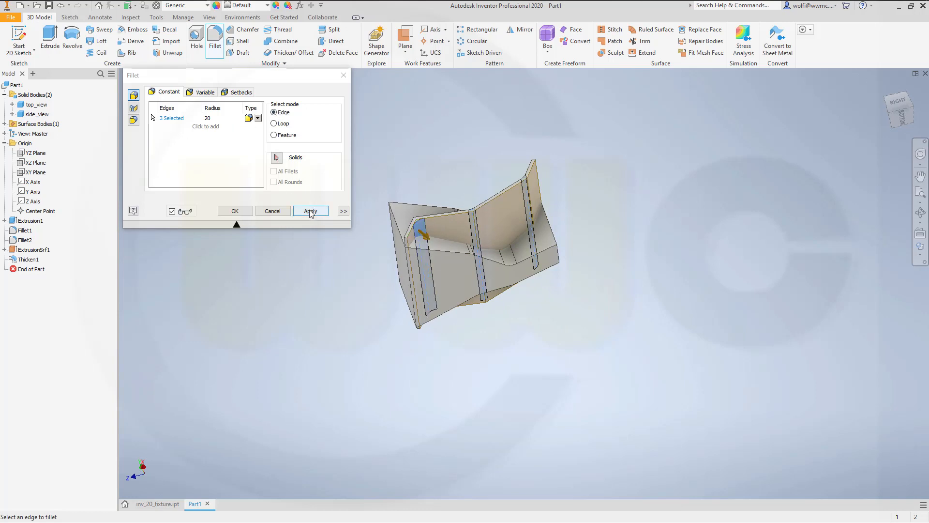
- Set the radius for the next fillet to 25 mm
click(212, 118)
text(25)
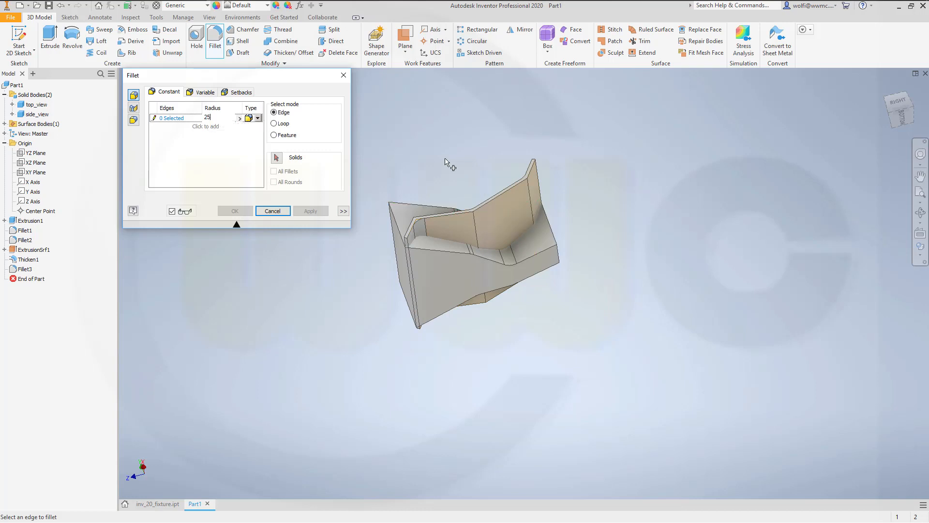
shift+middle_drag(430, 144, 431, 153)
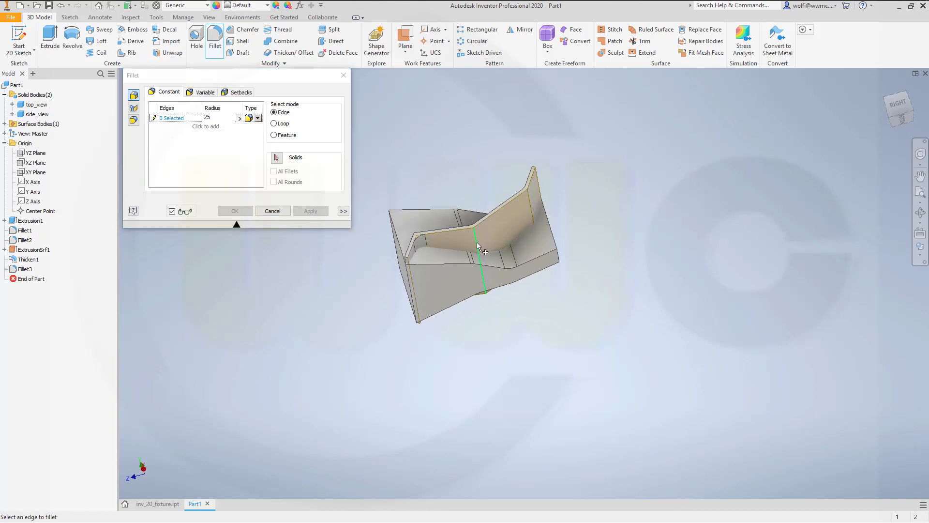
- Leave the Fillet command and hide the extruded zigzag surface body Srf1
click(5, 125)
key(Escape)
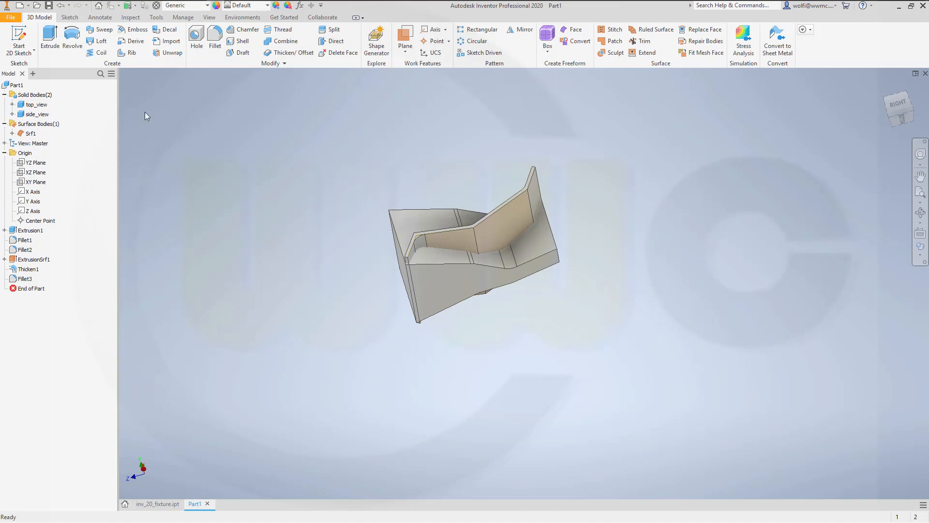
right_click(33, 134)
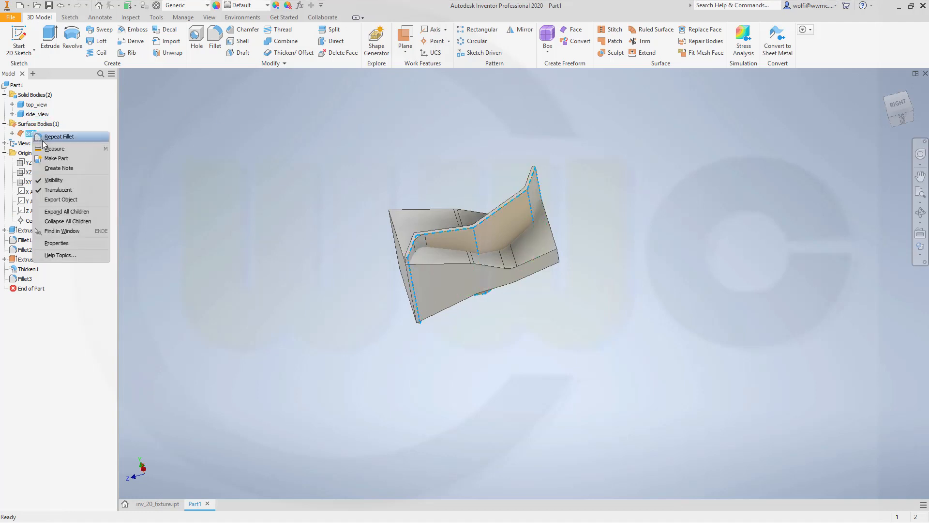
click(61, 182)
- Fillet the outer edges of the three bends on the side_view body with a 25 mm radius
shift+middle_drag(332, 147, 384, 178)
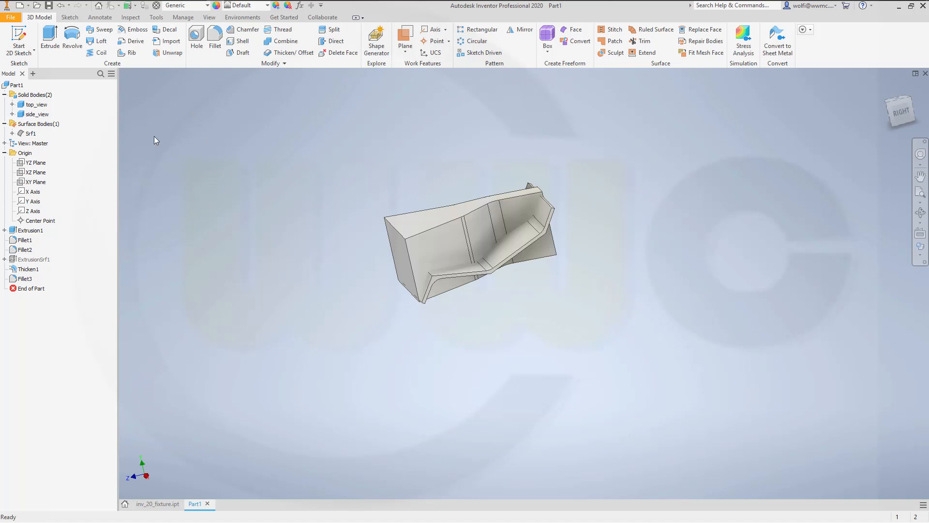
click(215, 37)
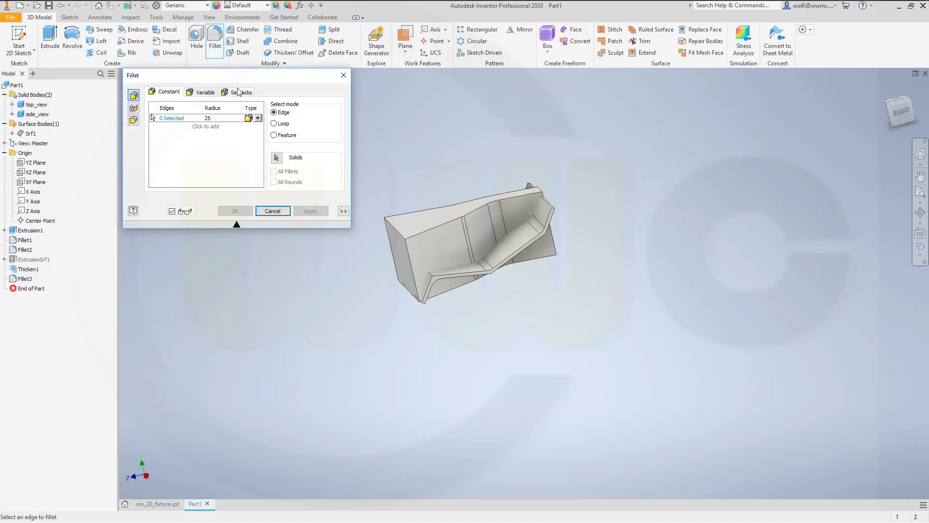
click(428, 277)
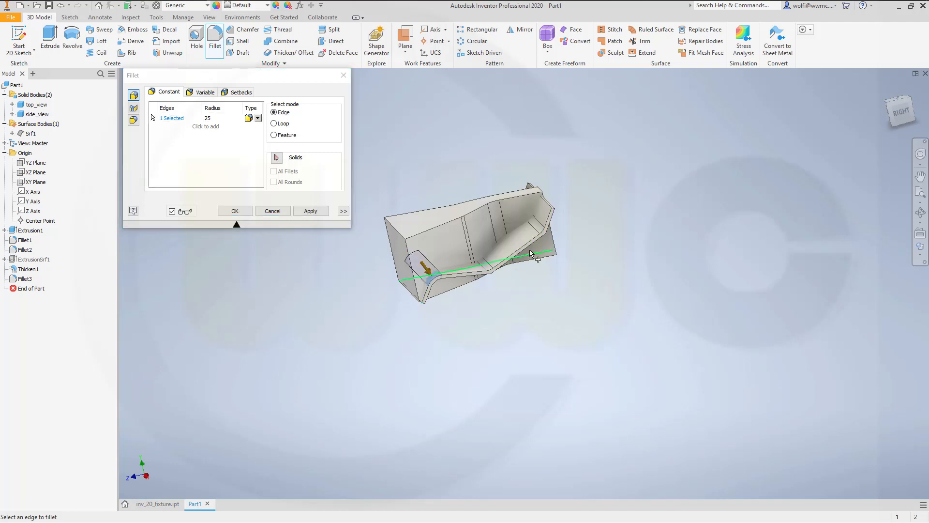
shift+middle_drag(581, 280, 475, 231)
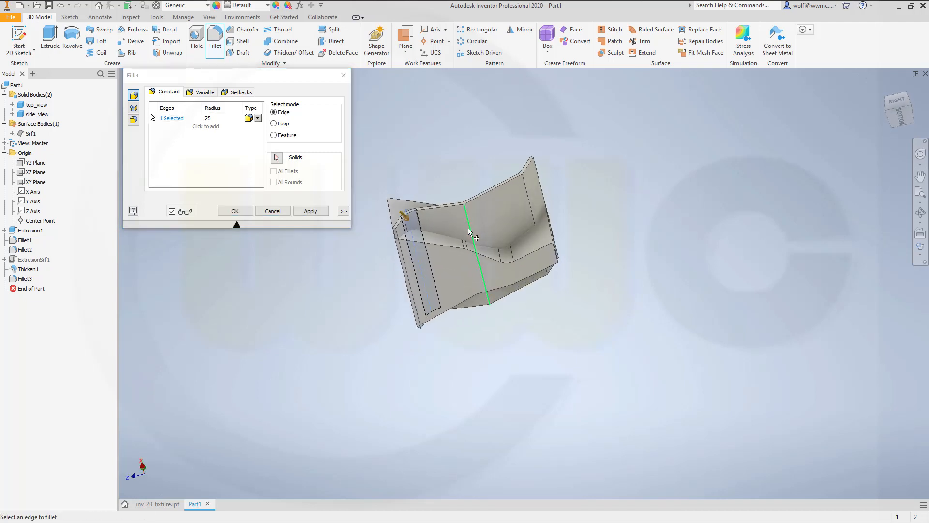
click(470, 230)
click(529, 212)
click(235, 210)
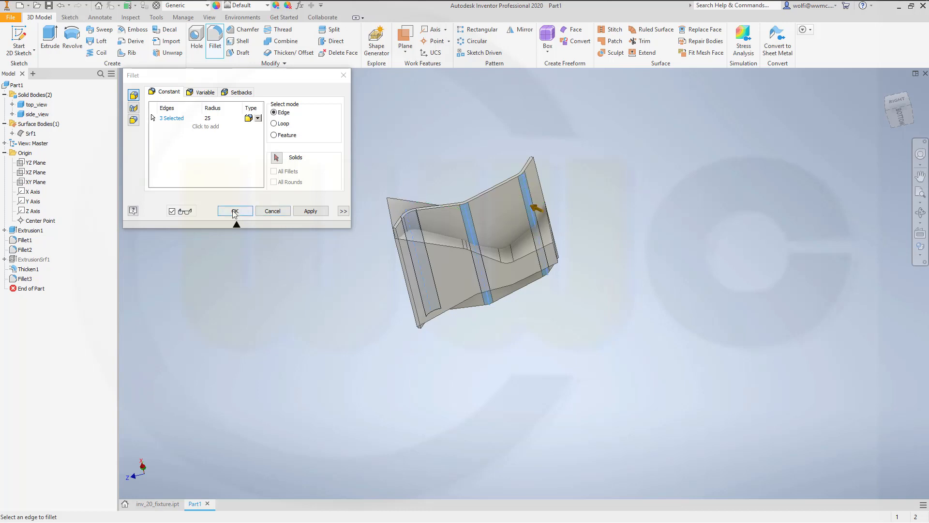
- Combine the bodies by intersection, with top_view as the base and side_view as the toolbody, keeping the toolbody
shift+middle_drag(388, 164, 500, 178)
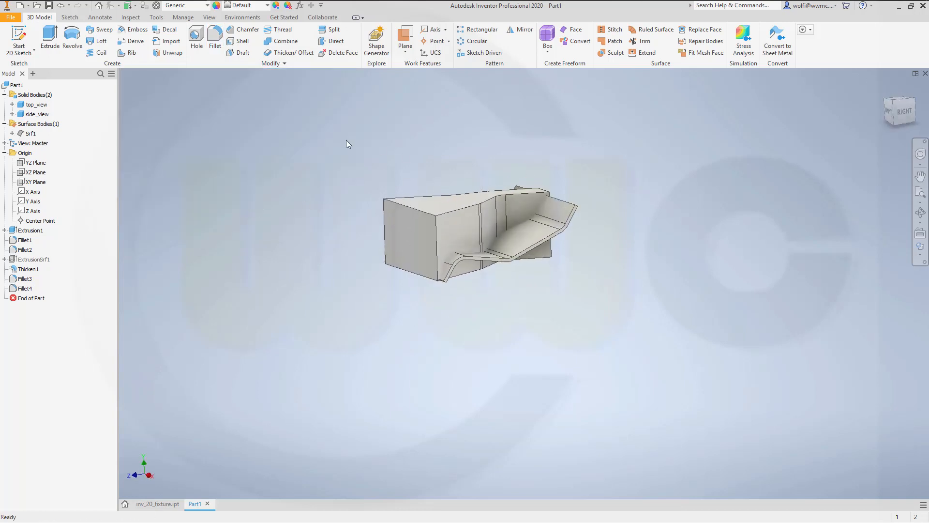
scroll(346, 141, down, 3)
scroll(364, 158, up, 7)
shift+middle_drag(388, 172, 382, 187)
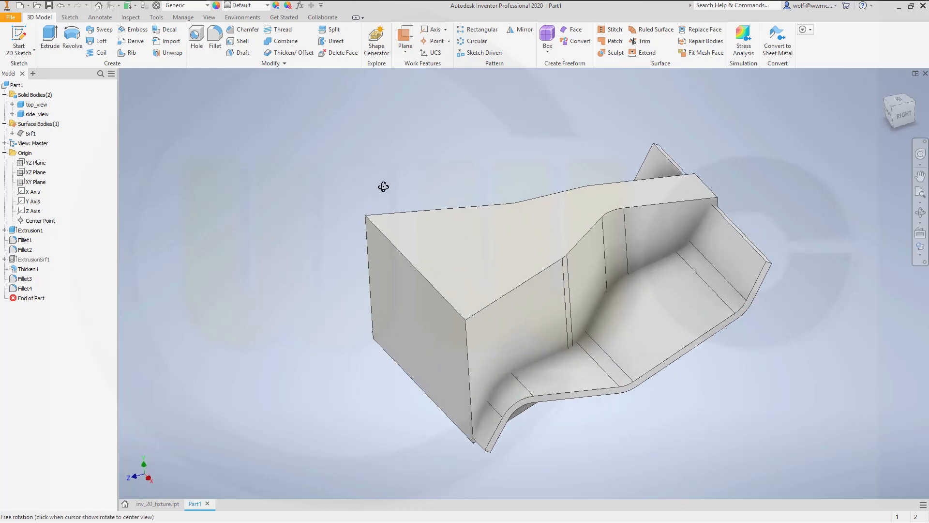
shift+middle_drag(466, 183, 210, 150)
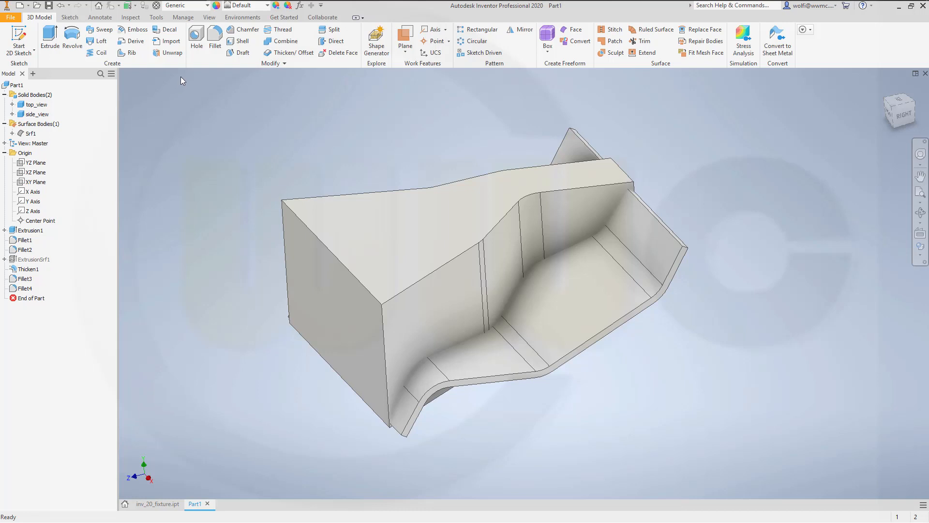
click(286, 41)
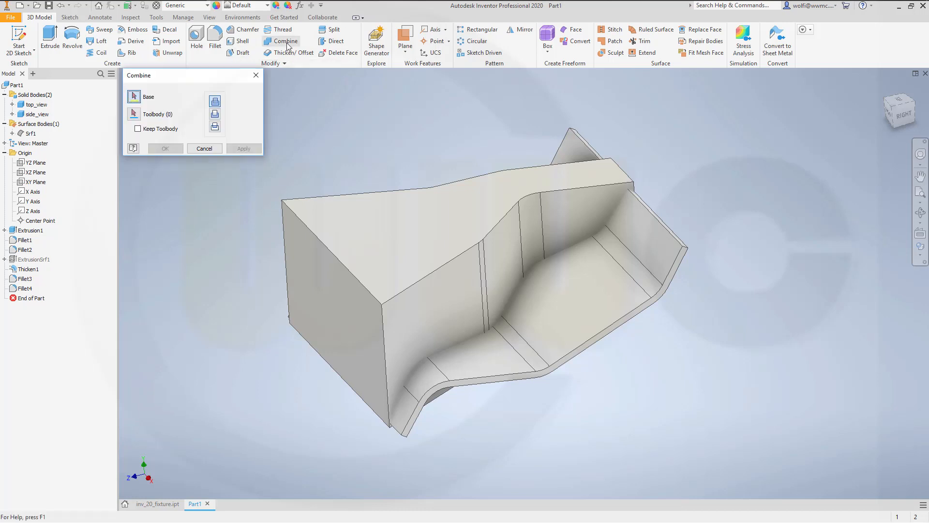
click(215, 127)
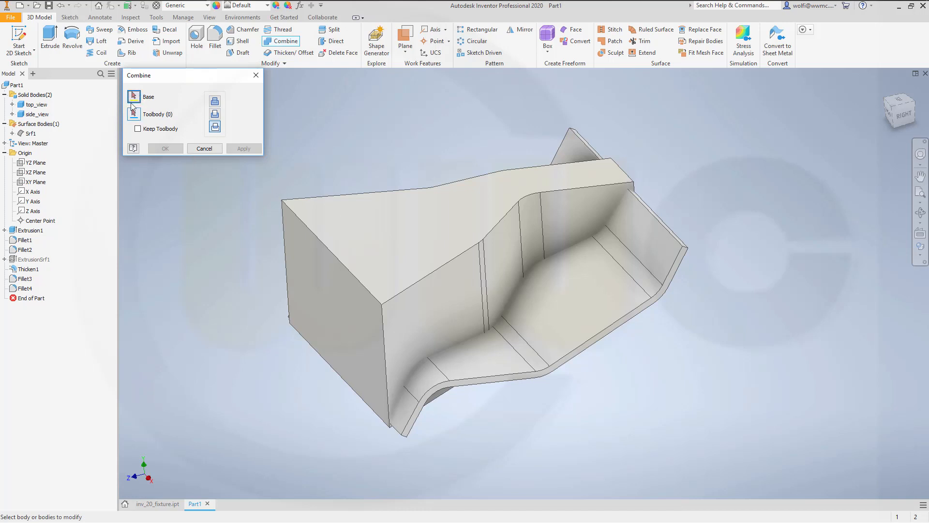
click(326, 217)
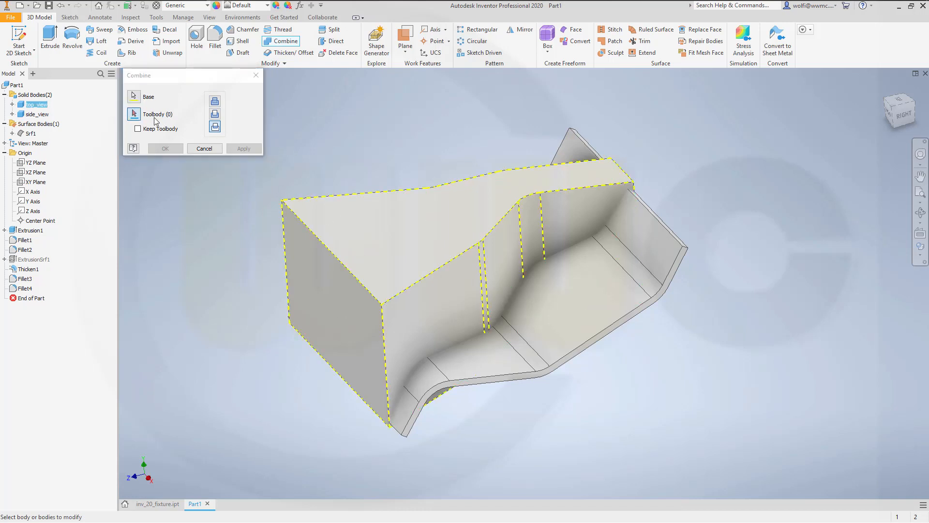
click(138, 129)
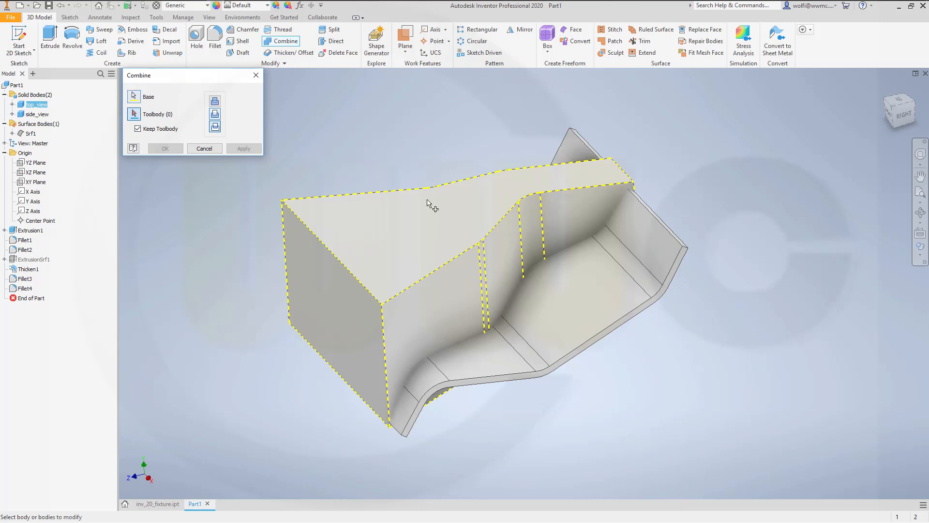
click(505, 319)
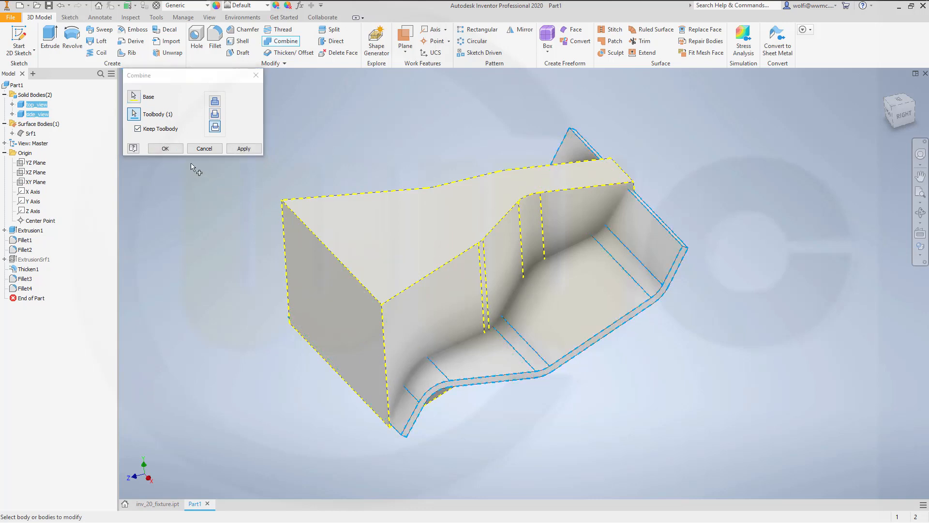
click(165, 148)
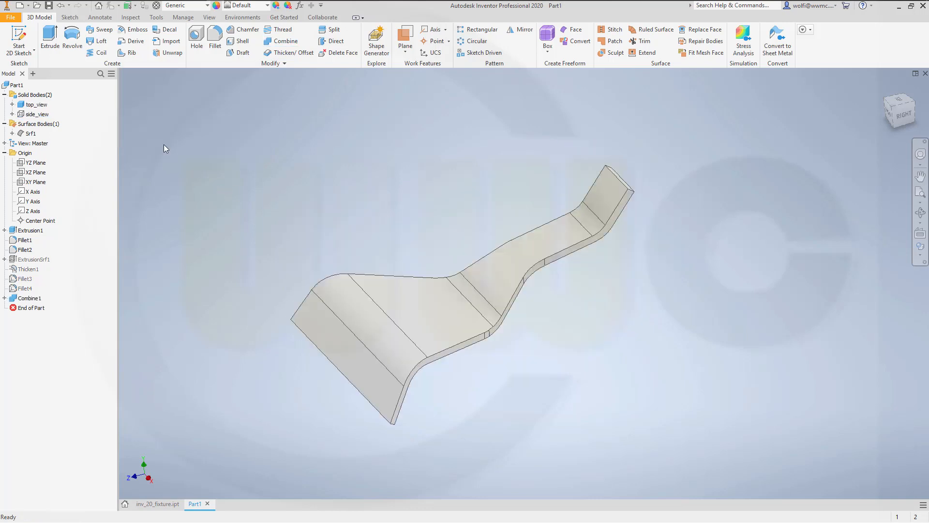
- Start a new sketch on the XZ origin plane and turn the view so the part's wide end faces down
shift+middle_drag(260, 198, 278, 209)
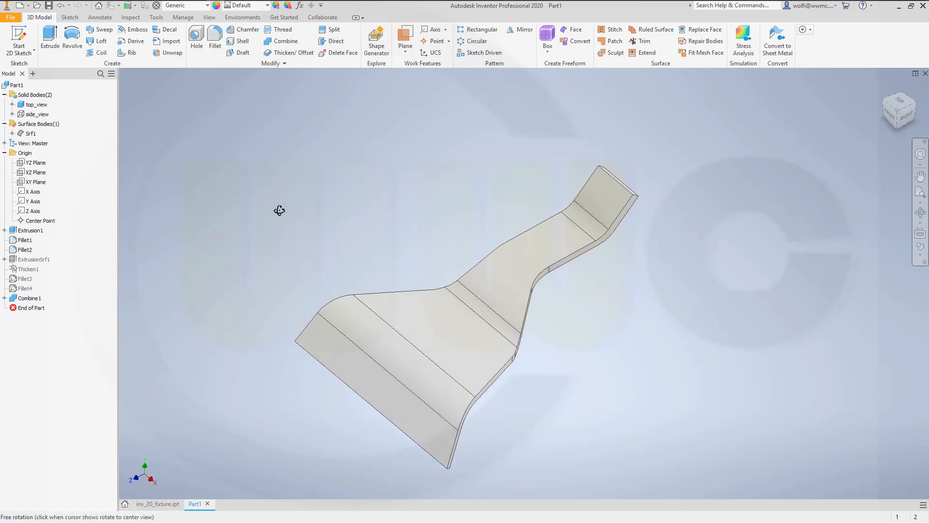
shift+middle_drag(336, 214, 378, 193)
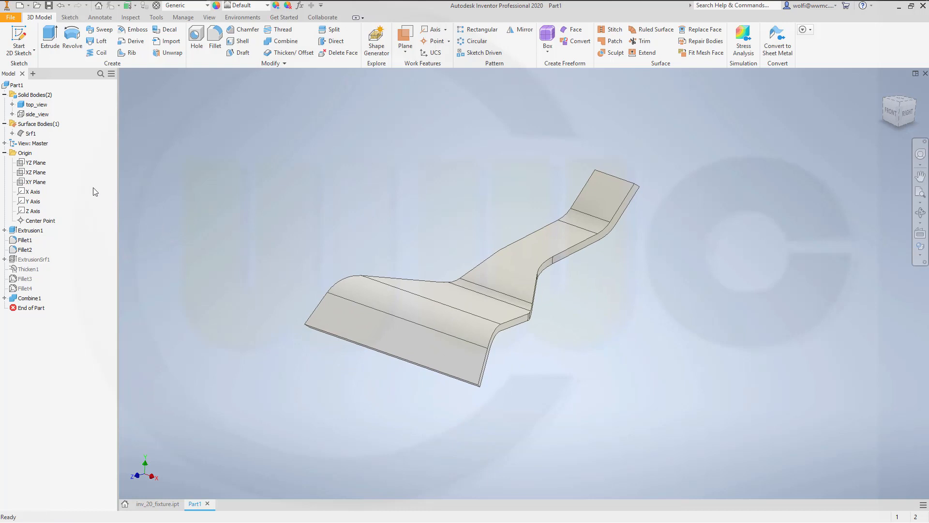
click(36, 173)
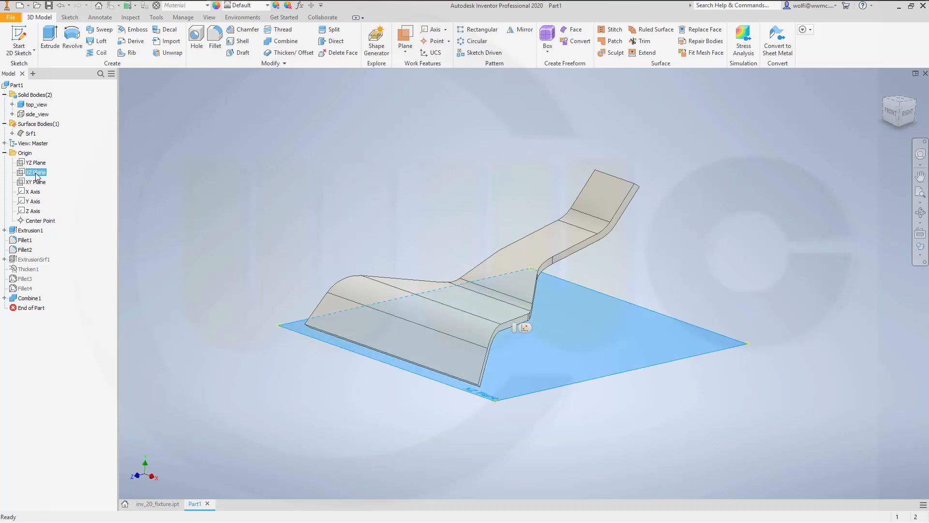
click(524, 328)
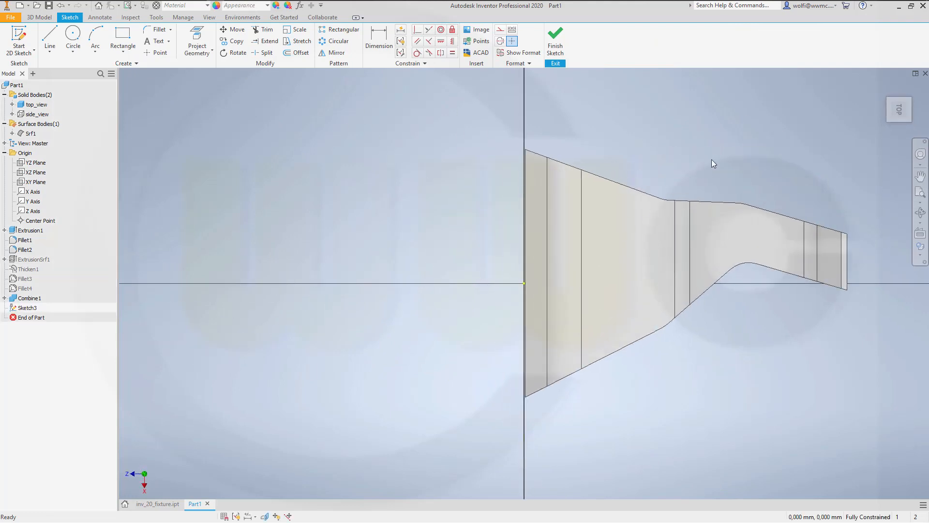
click(918, 92)
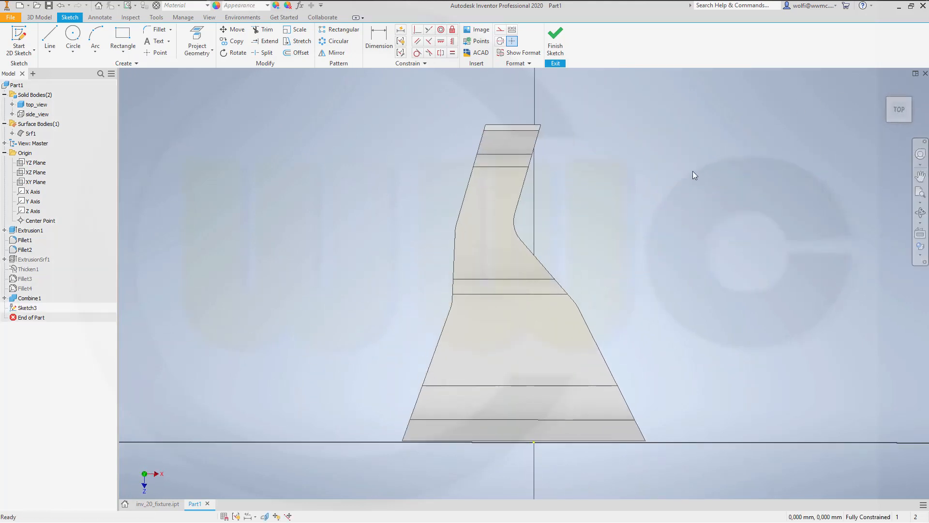
middle_drag(628, 272, 628, 210)
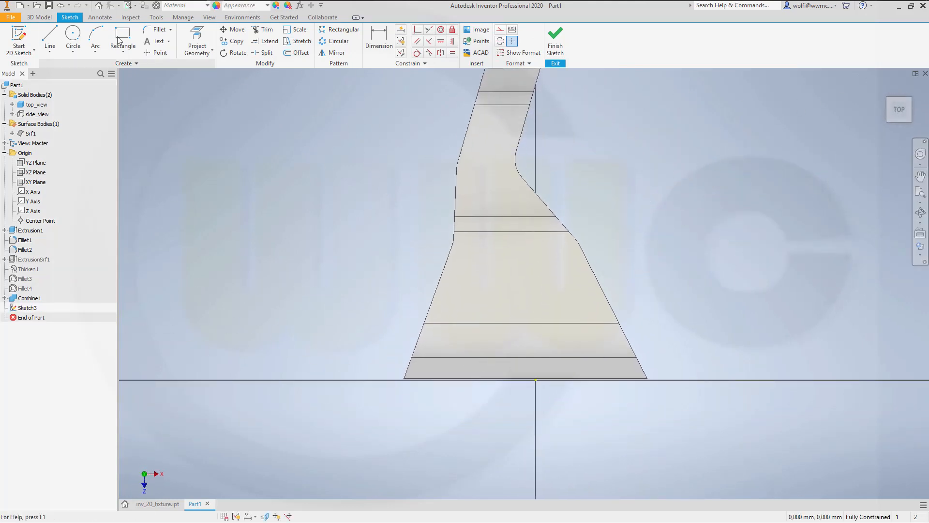
- Sketch a closed trapezoid over the part's wide end, about 90 mm wide at the base, 36 mm at the top and 114 mm high
click(49, 39)
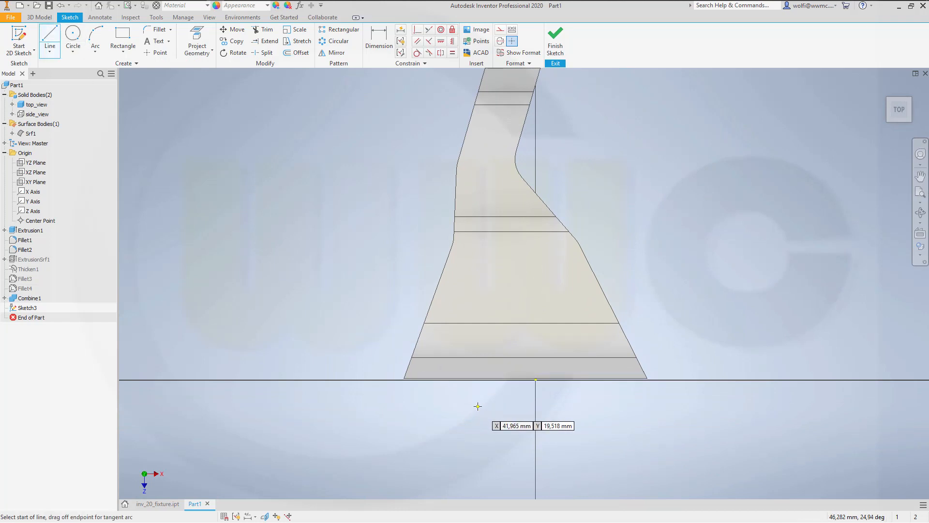
click(457, 399)
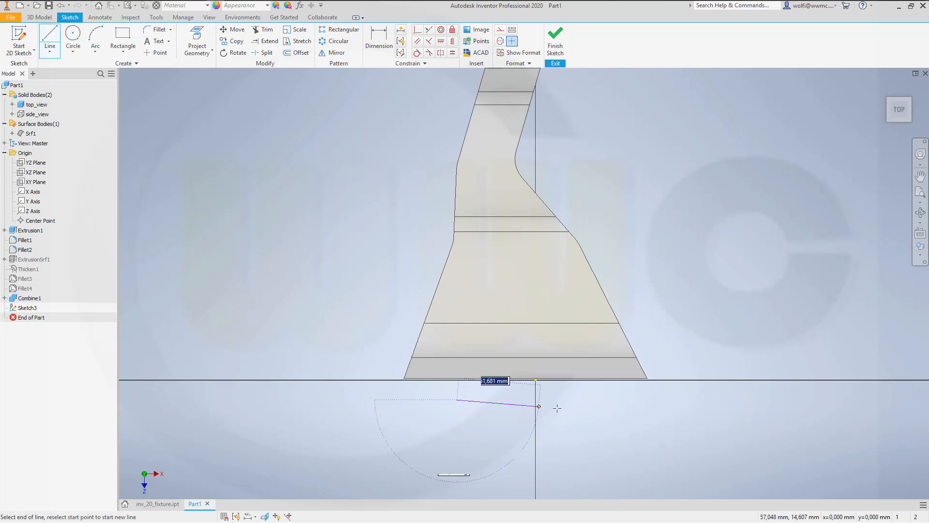
click(581, 399)
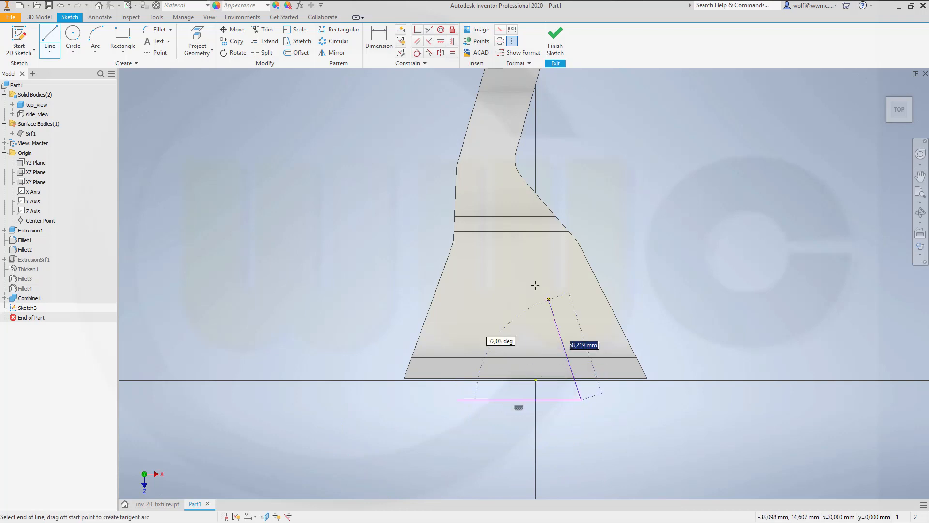
click(536, 242)
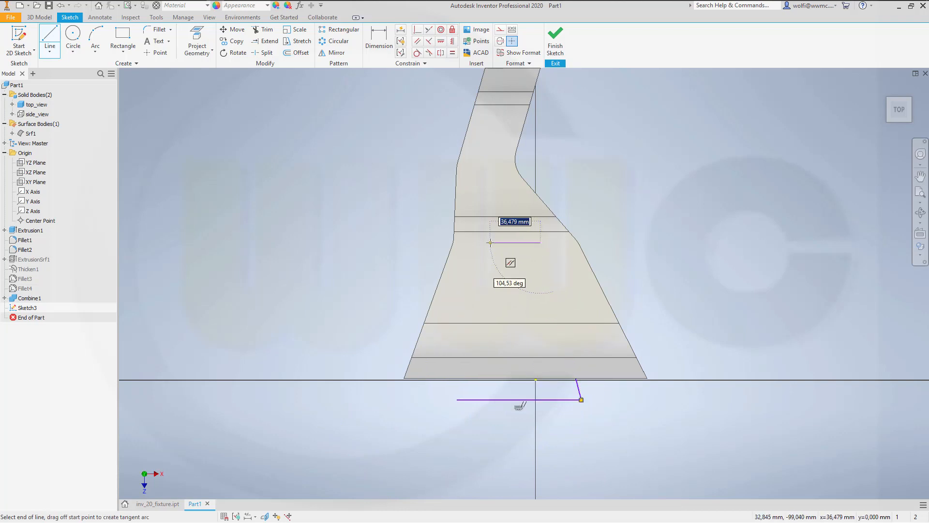
click(490, 243)
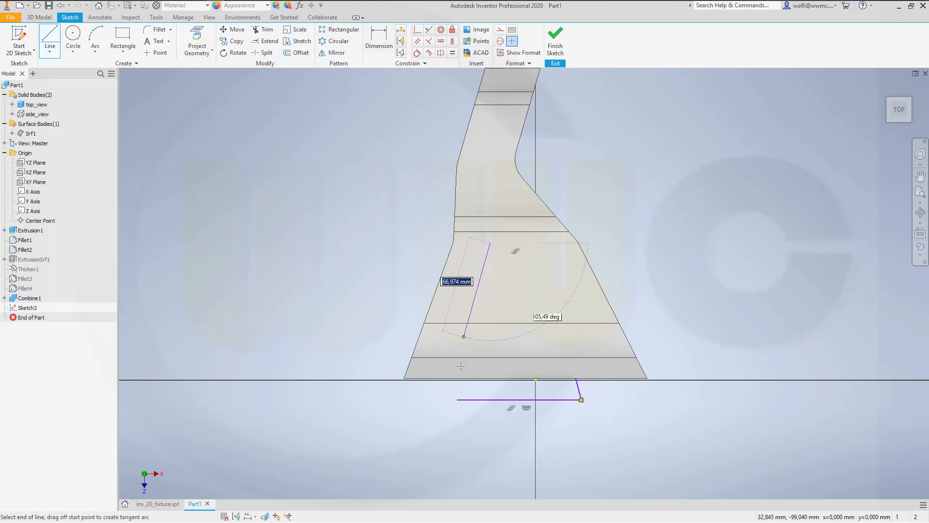
click(457, 400)
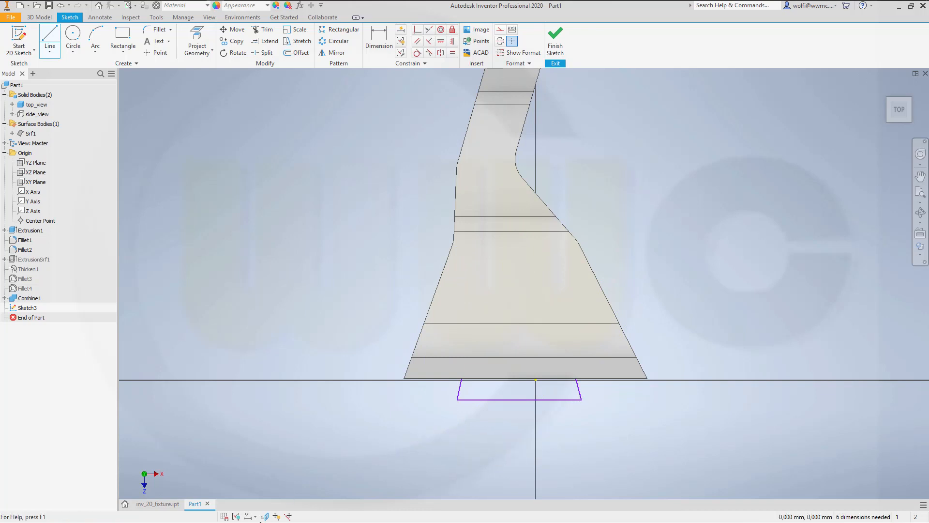
key(Escape)
- Constrain the trapezoid's base line to be coincident with the sketch origin point
click(264, 516)
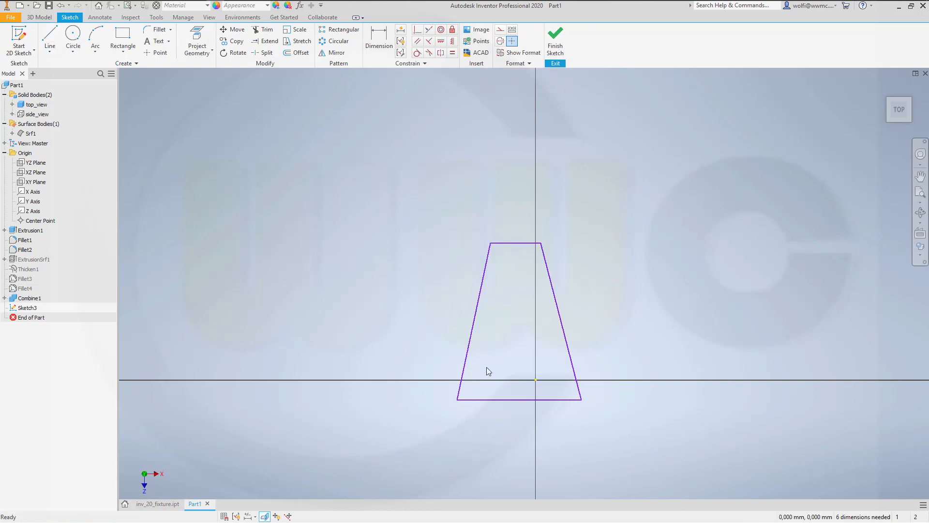
click(264, 516)
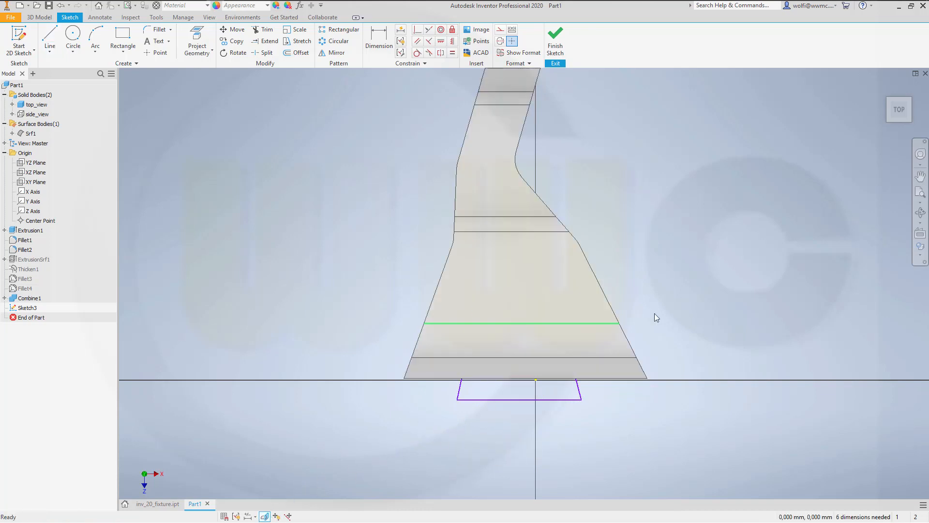
mouse_move(654, 312)
shift+middle_down()
mouse_move(700, 277)
mouse_move(464, 269)
mouse_move(467, 232)
mouse_move(463, 277)
mouse_move(481, 266)
shift+middle_up()
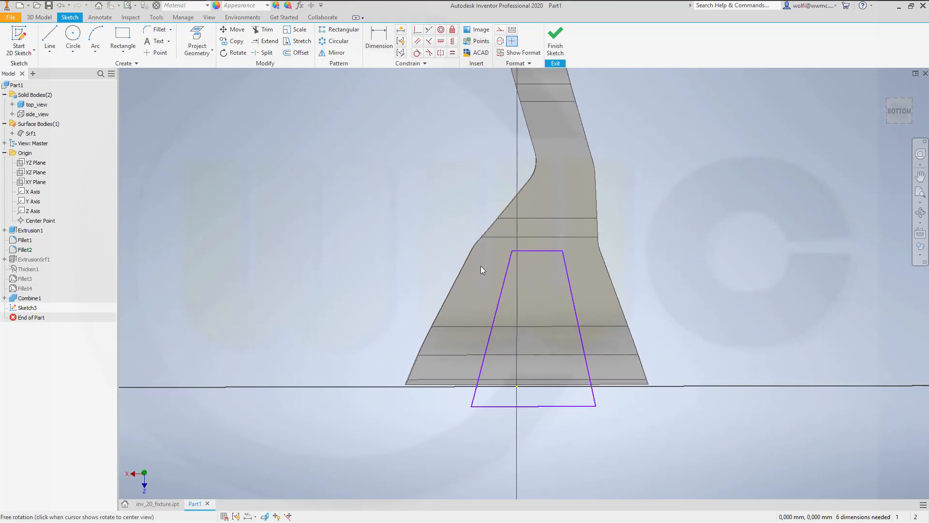
click(899, 111)
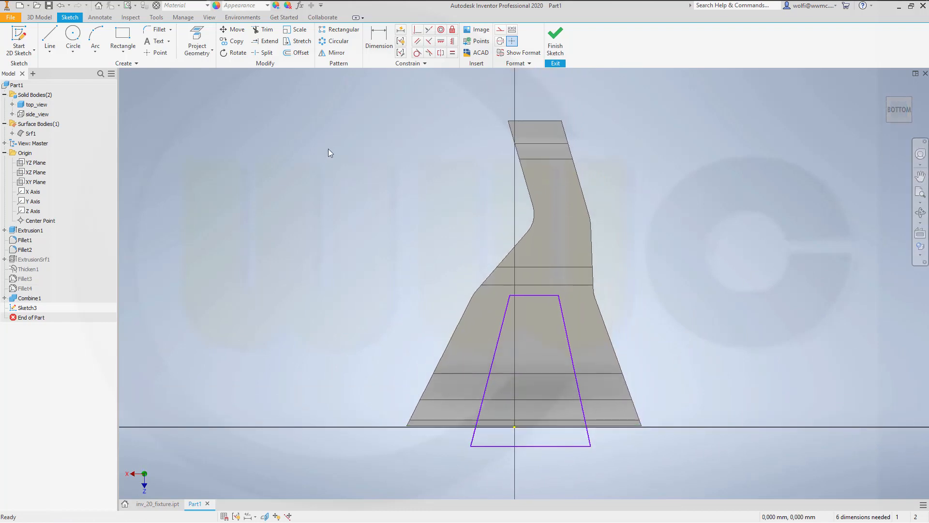
click(417, 30)
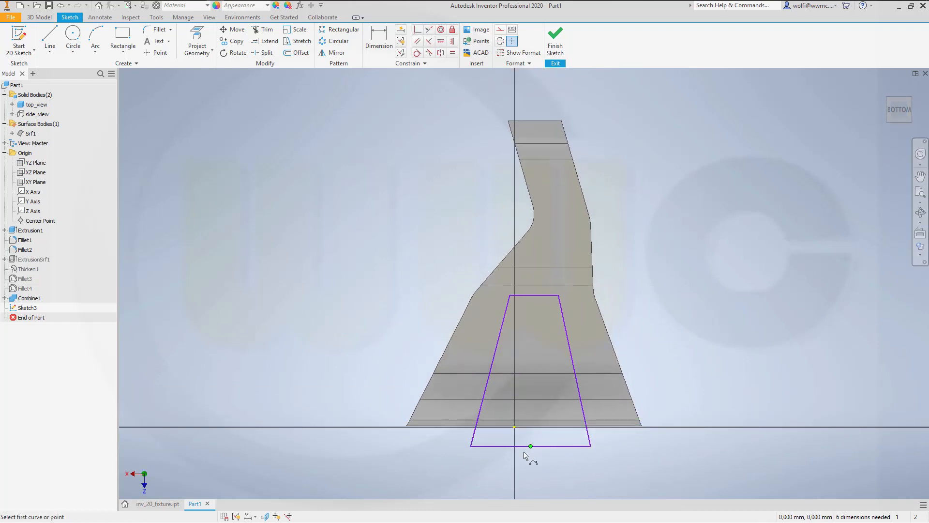
click(514, 428)
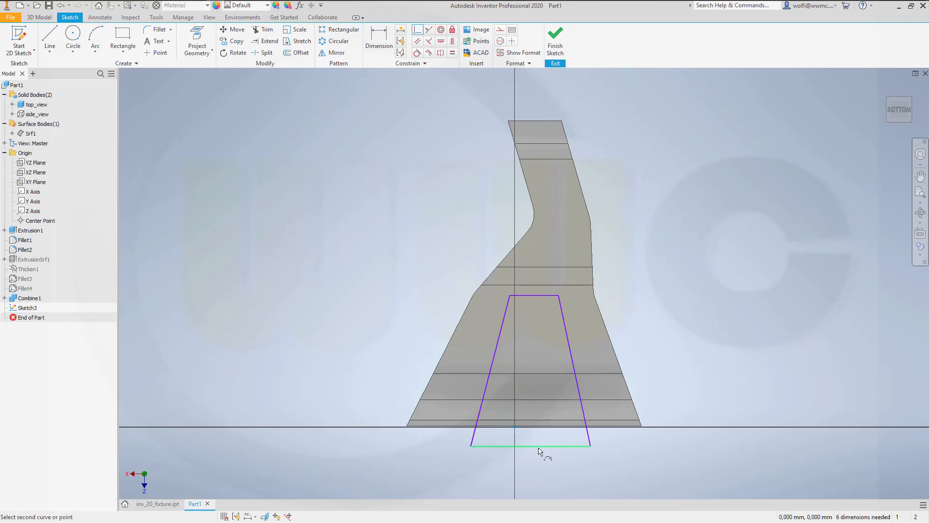
click(546, 446)
key(Escape)
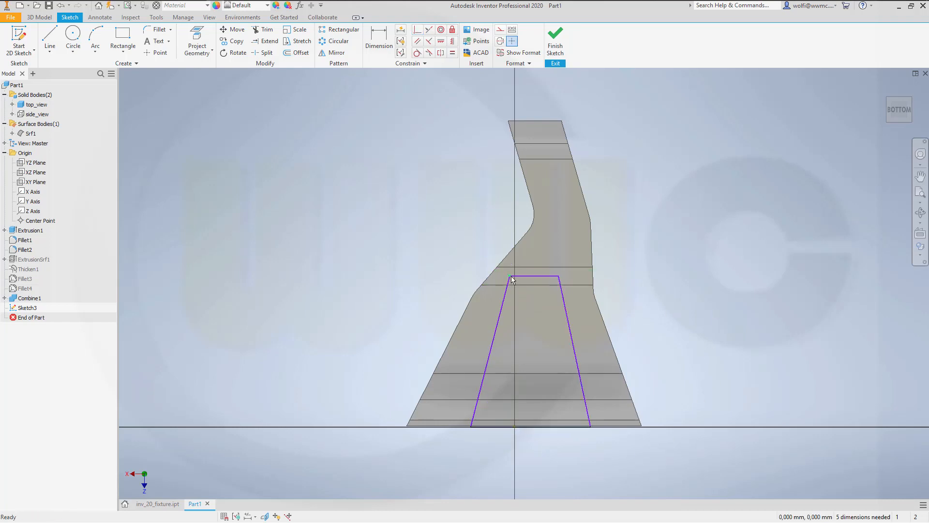
- Reshape the trapezoid freehand by moving its corners, narrowing both the top edge and the base within the part's outline
drag(511, 277, 553, 283)
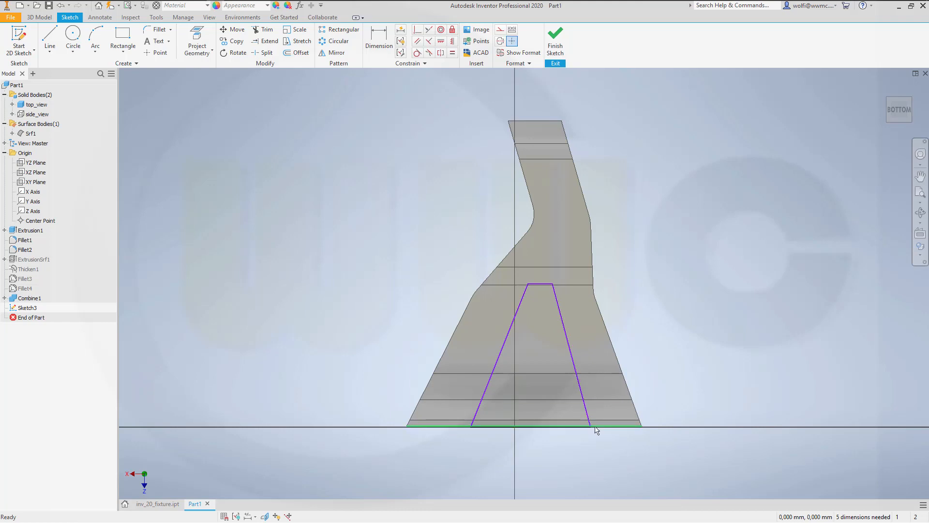
drag(590, 427, 572, 426)
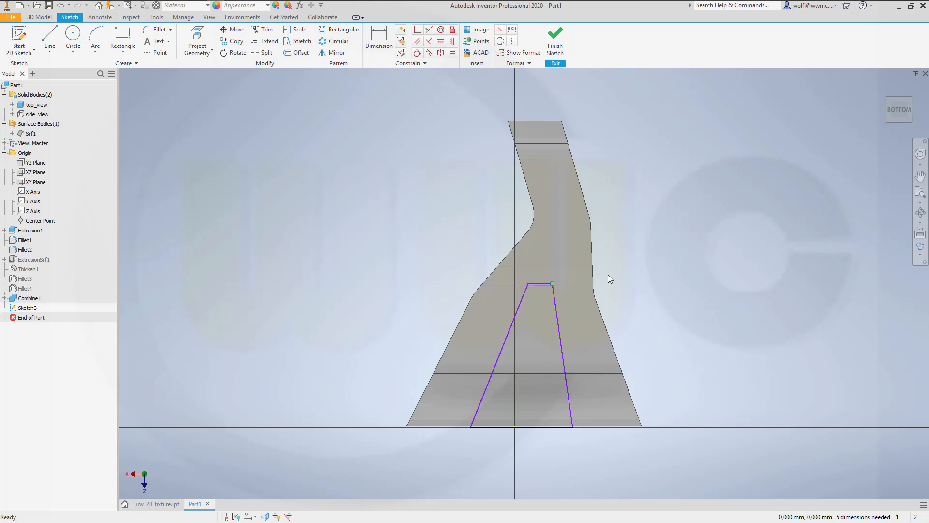
- Finish the sketch and extrude the trapezoid 100 mm from the sketch plane as a new solid body
mouse_move(615, 269)
shift+middle_down()
mouse_move(646, 296)
mouse_move(643, 332)
mouse_move(653, 349)
mouse_move(674, 356)
mouse_move(645, 303)
mouse_move(641, 263)
shift+middle_up()
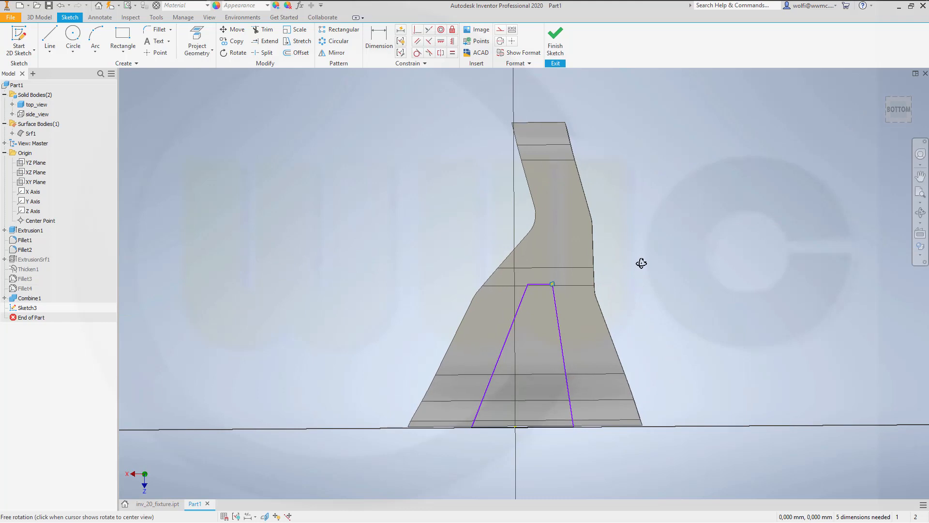
click(557, 49)
mouse_move(471, 202)
shift+middle_down()
mouse_move(601, 276)
mouse_move(301, 151)
shift+middle_up()
key(e)
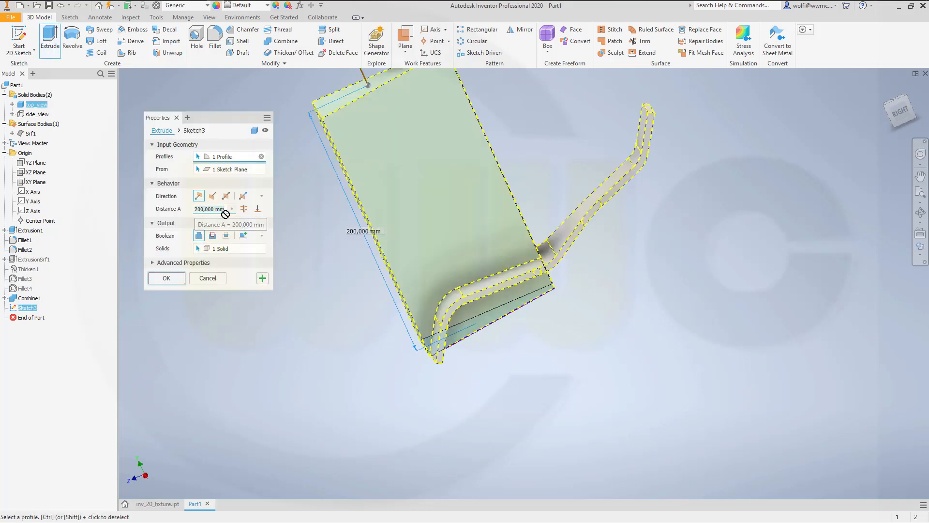
click(357, 233)
text(100)
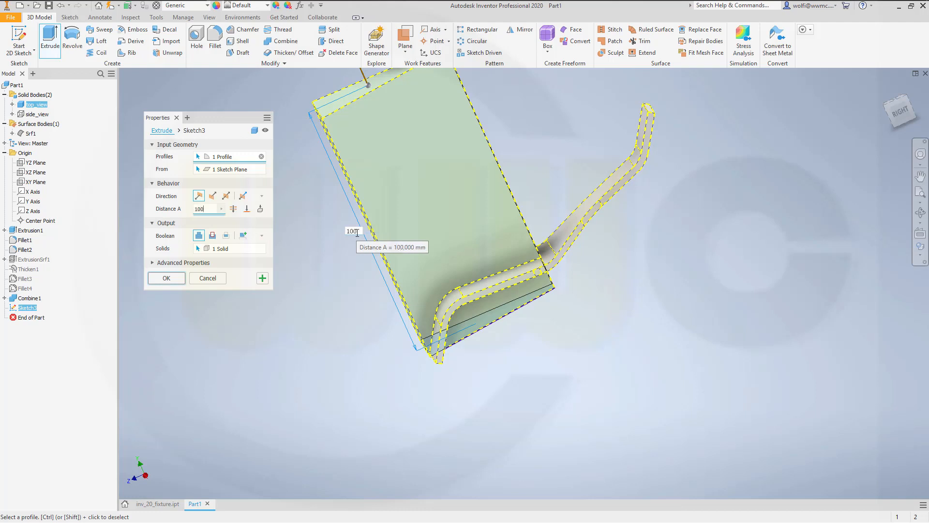
key(Return)
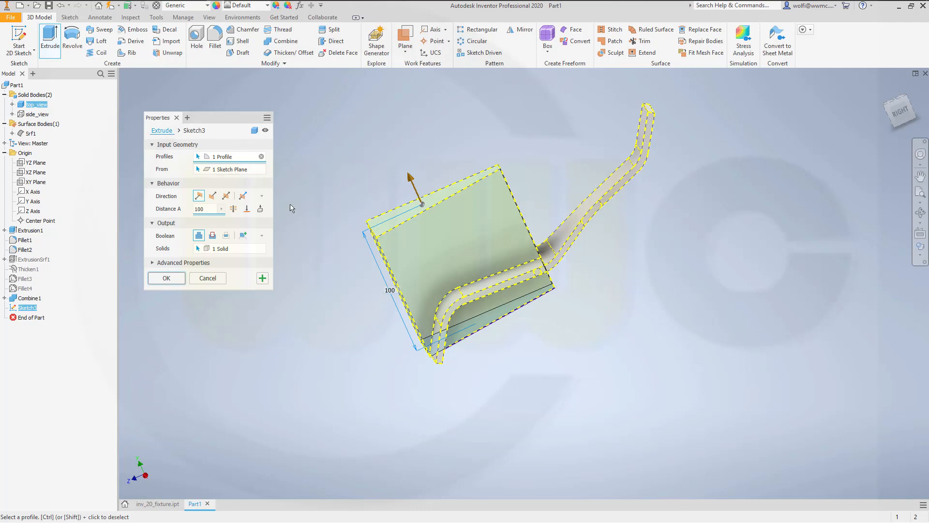
click(243, 235)
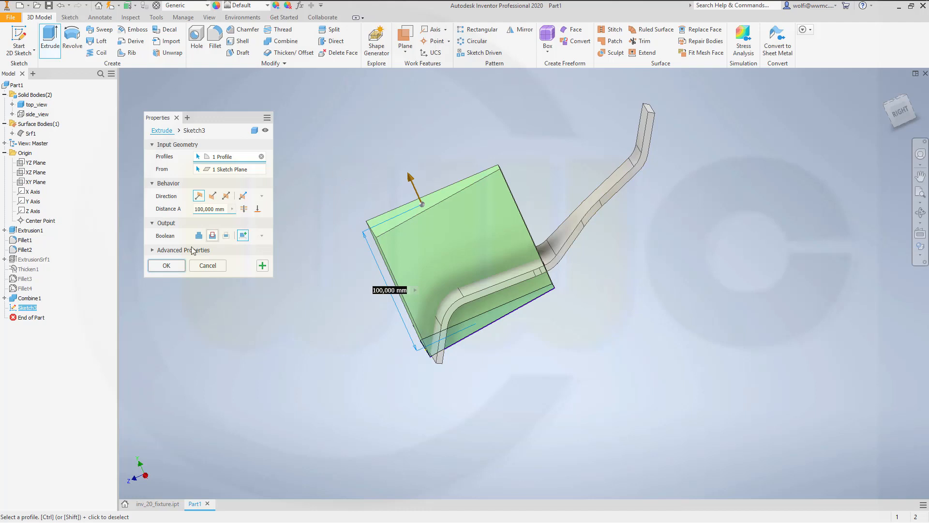
click(165, 266)
- Add a full round fillet to the extruded block's narrow end face, using its two slanted sides as side faces
shift+middle_drag(364, 168, 392, 218)
key(f)
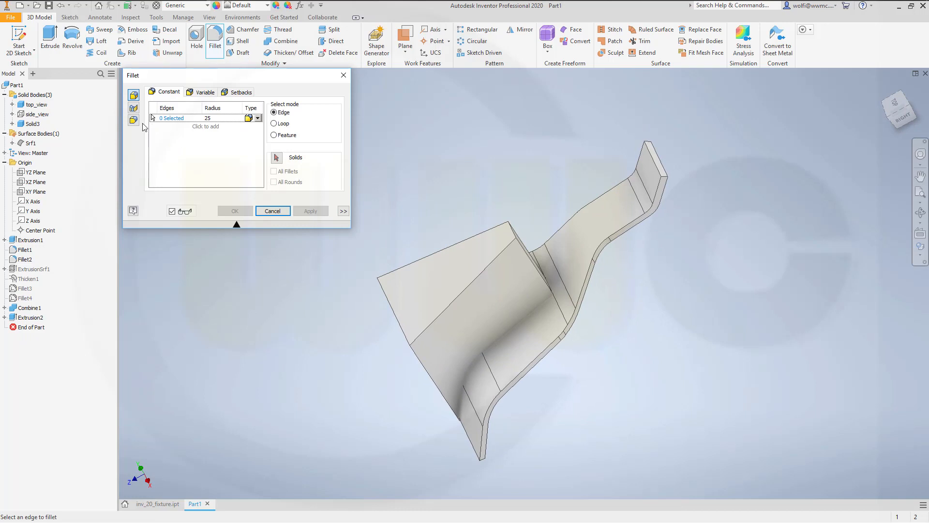
click(134, 120)
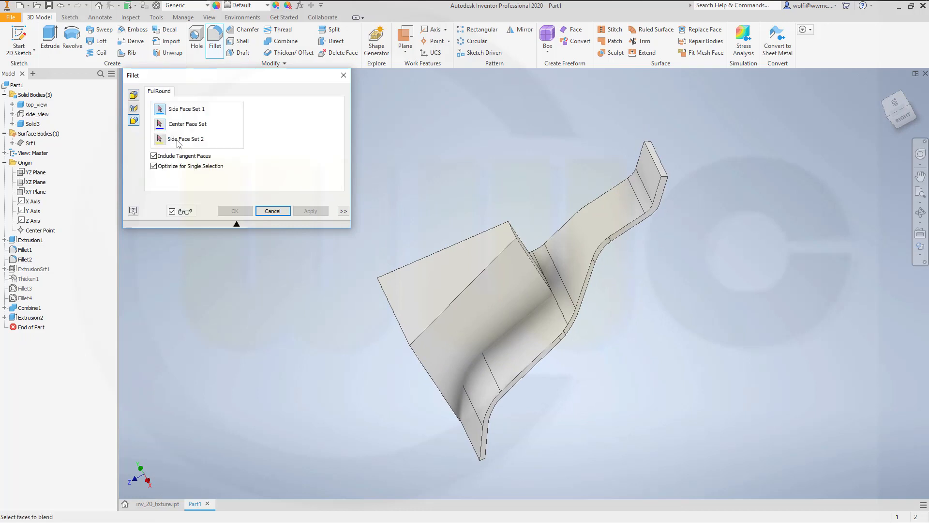
click(489, 314)
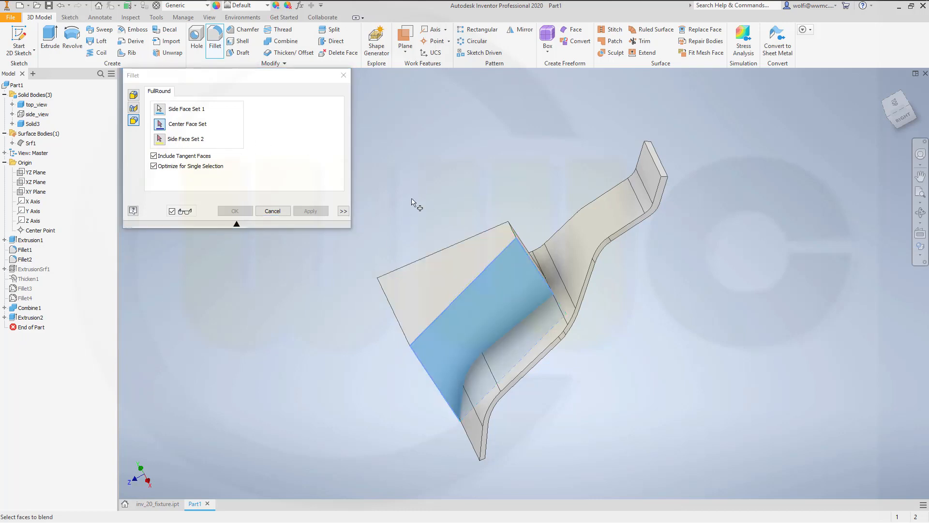
shift+middle_drag(417, 183, 515, 167)
click(486, 296)
click(460, 330)
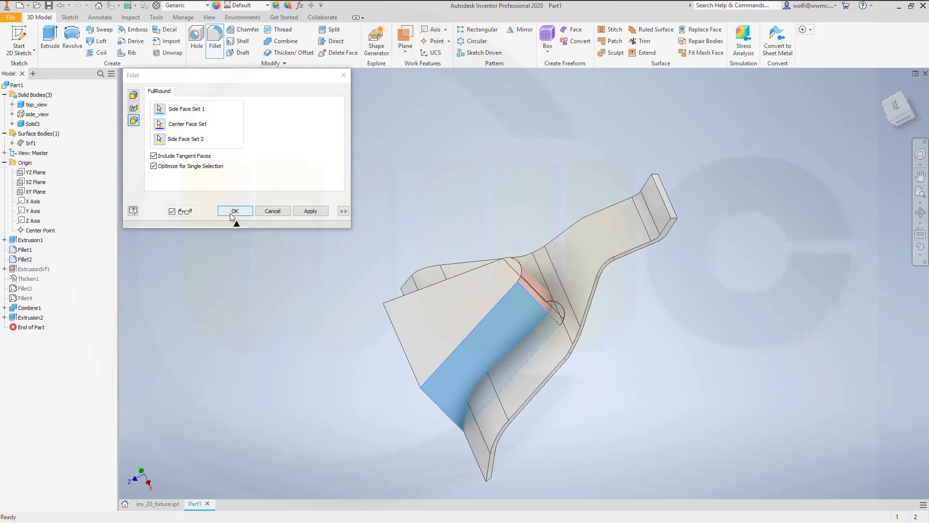
click(231, 212)
- Rename the new extruded solid body as slot
shift+middle_drag(451, 215, 452, 184)
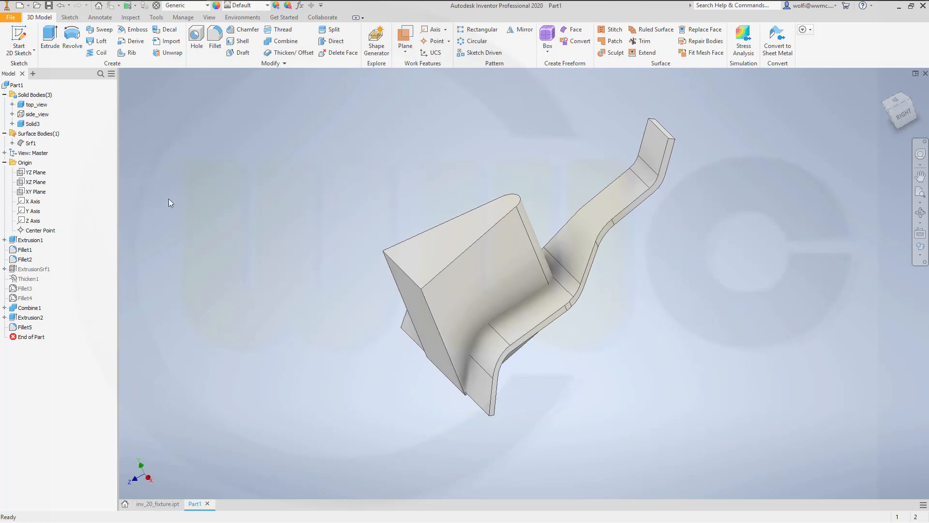
click(32, 124)
click(32, 125)
text(slot)
key(Return)
click(195, 153)
- Cut the slot body out of the top_view body with Combine, without keeping the tool body
click(282, 41)
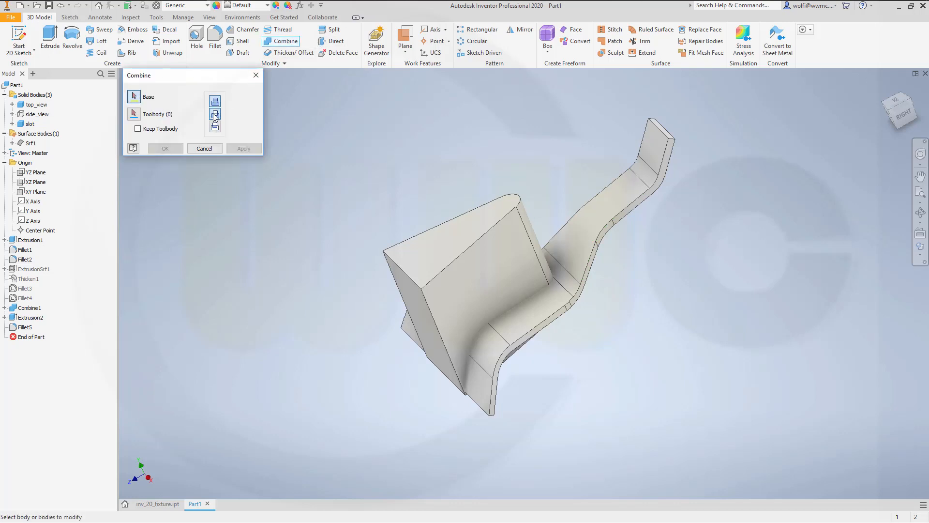
click(580, 241)
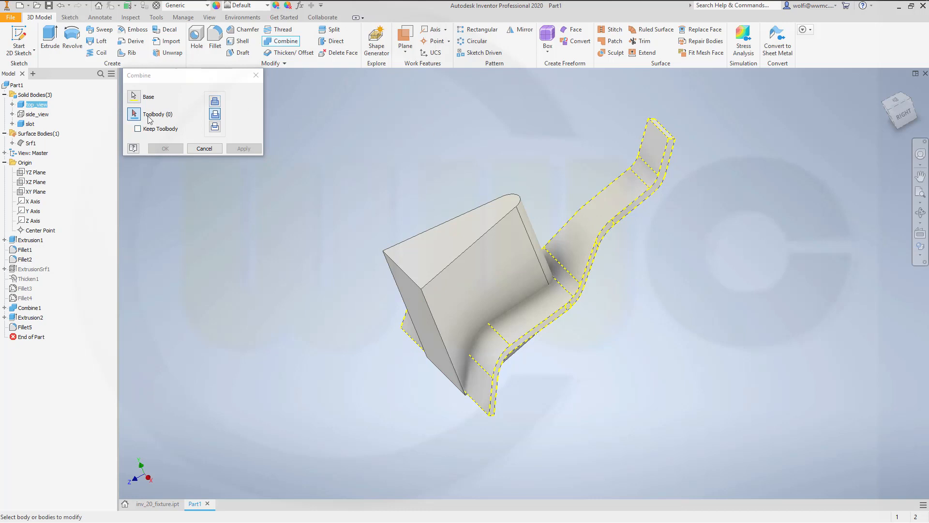
click(435, 264)
click(165, 149)
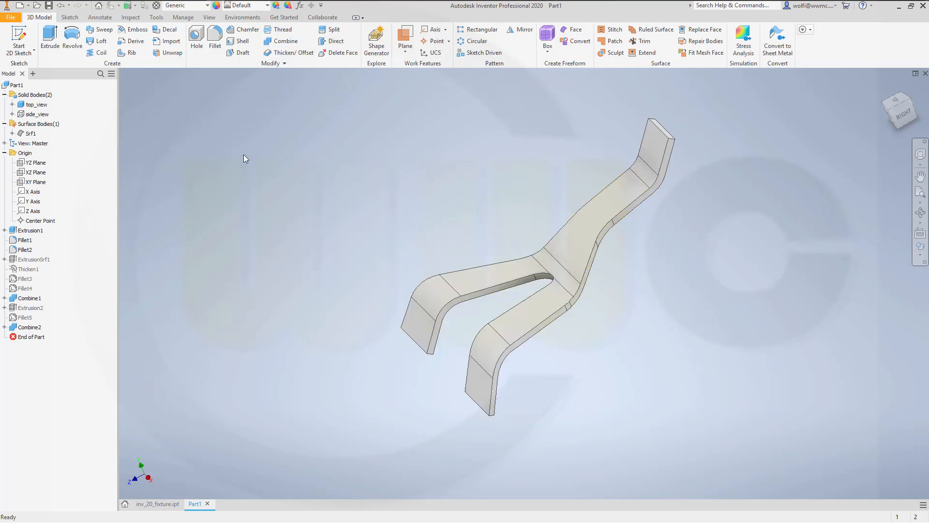
- Fillet the six corner edges at the ends of both legs and the narrow arm with a 10 mm radius
shift+middle_drag(368, 201, 392, 191)
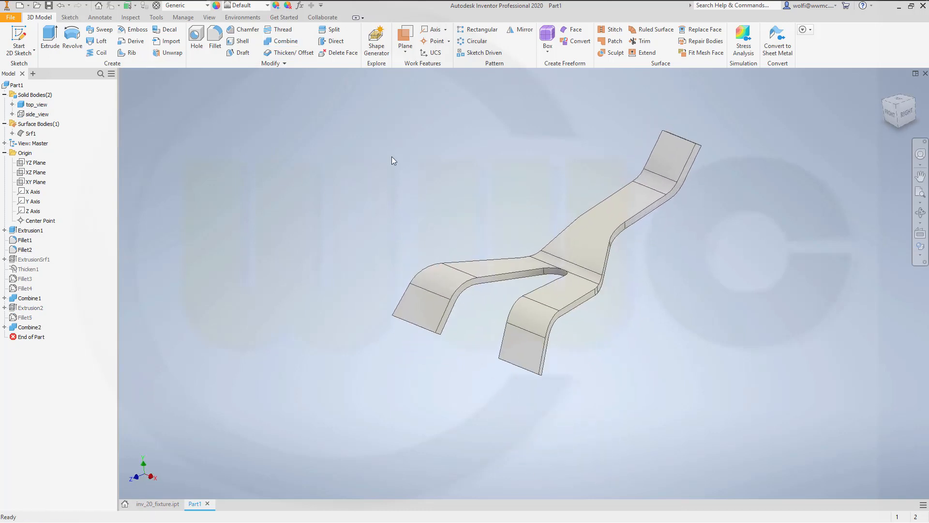
click(214, 39)
click(214, 117)
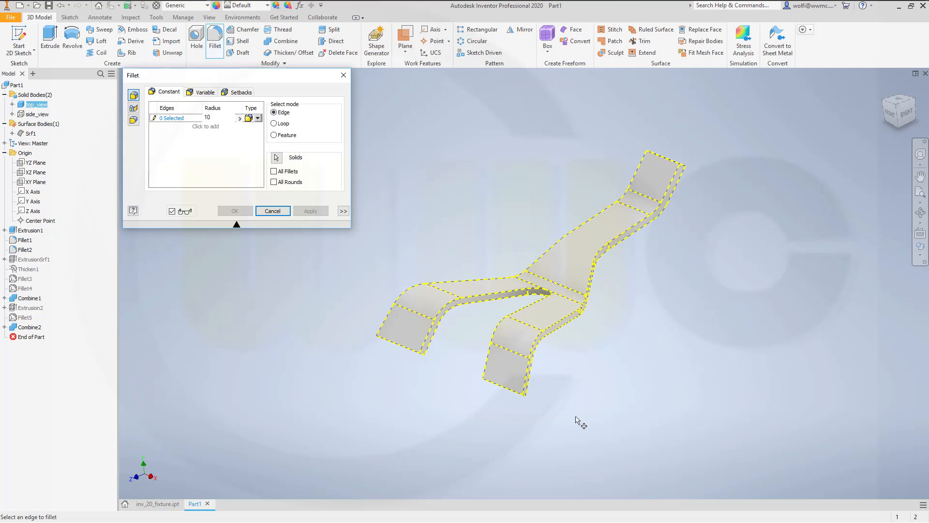
shift+middle_drag(575, 403, 565, 375)
scroll(531, 248, up, 2)
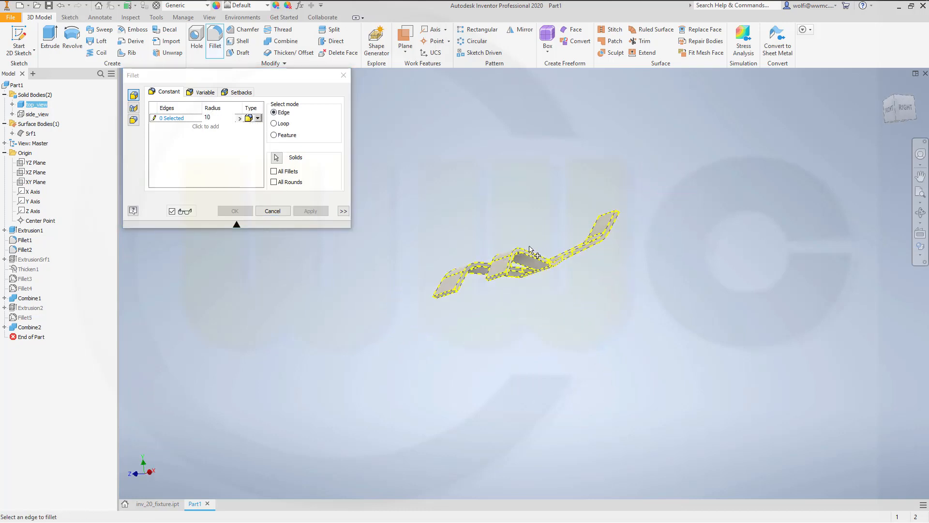
scroll(532, 248, down, 5)
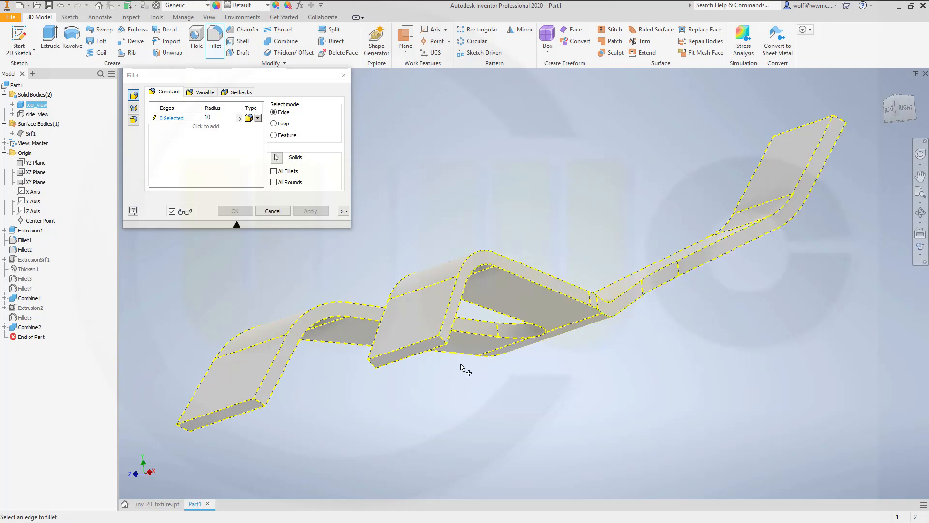
click(443, 341)
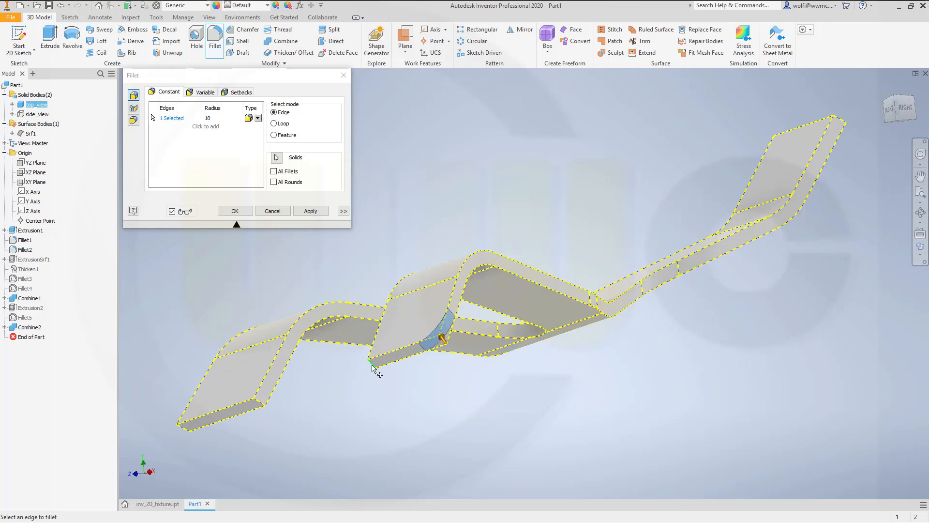
click(262, 404)
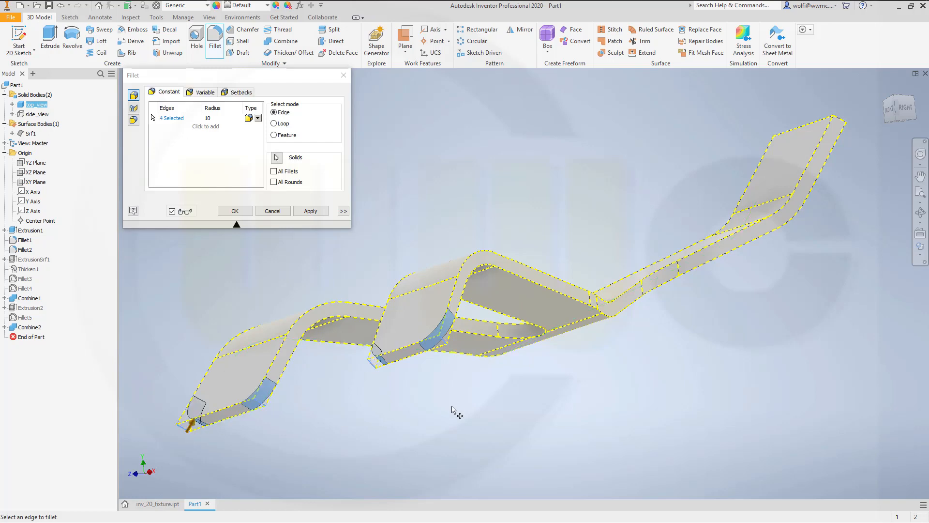
shift+middle_drag(457, 409, 671, 396)
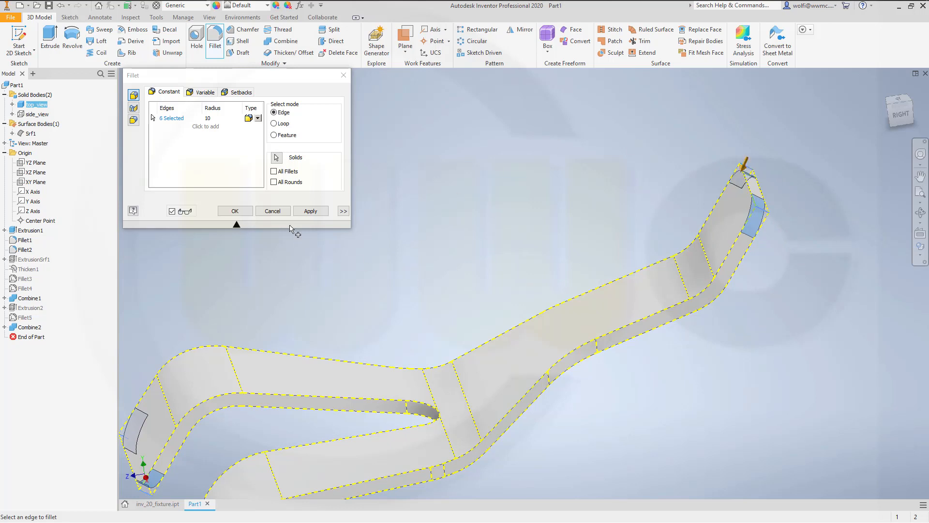
click(308, 211)
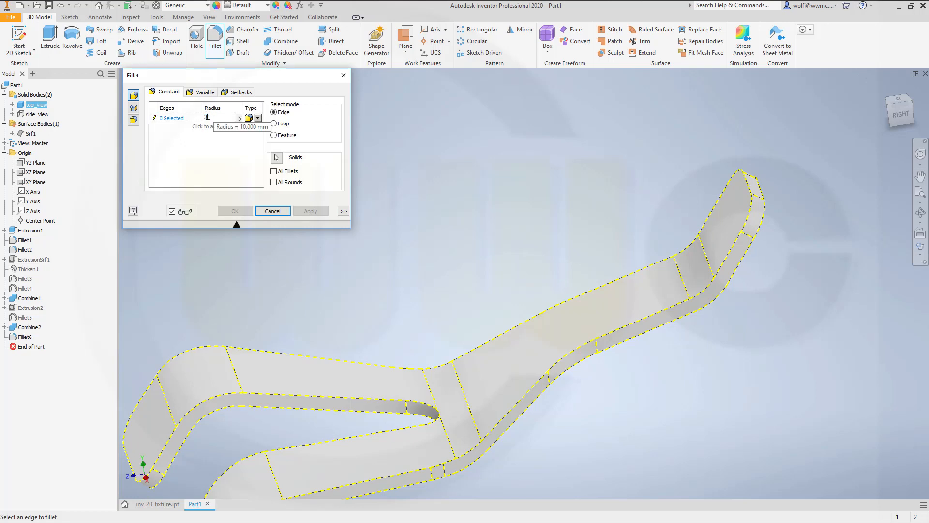
- Fillet the continuous upper outline edge of the forked part with a 3 mm radius
click(496, 432)
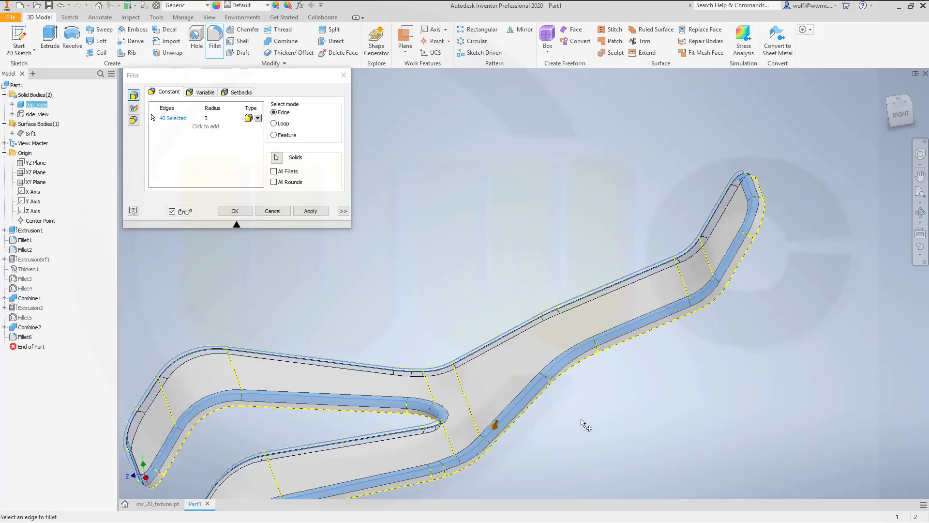
shift+middle_drag(585, 419, 614, 404)
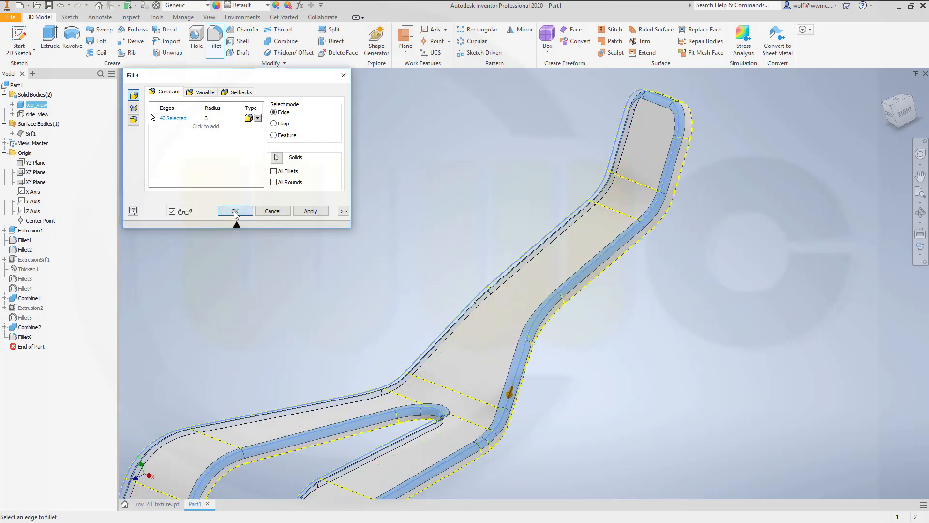
click(235, 211)
- Shell the part inward with a 1 mm wall thickness, removing the chain of underside faces
middle_drag(437, 263, 524, 233)
shift+middle_drag(581, 332, 548, 350)
scroll(548, 351, down, 4)
scroll(548, 350, up, 5)
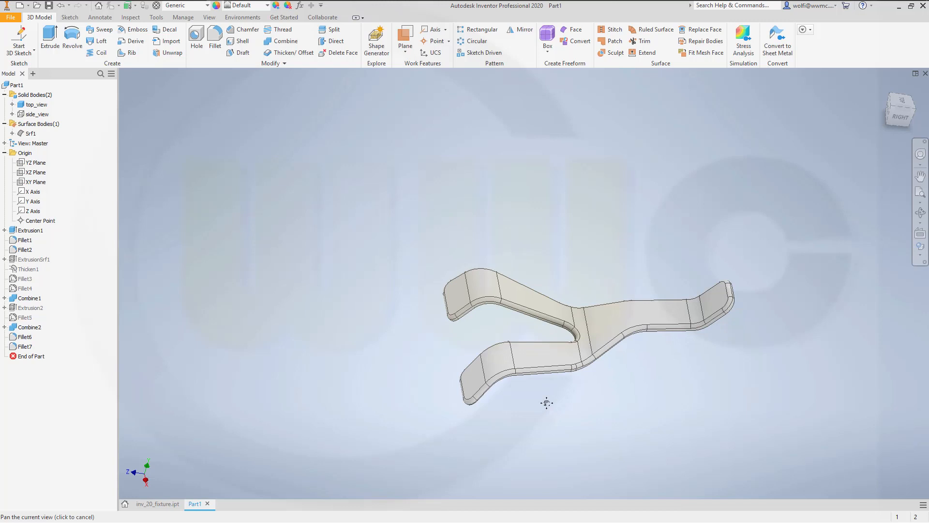
shift+middle_drag(545, 401, 518, 366)
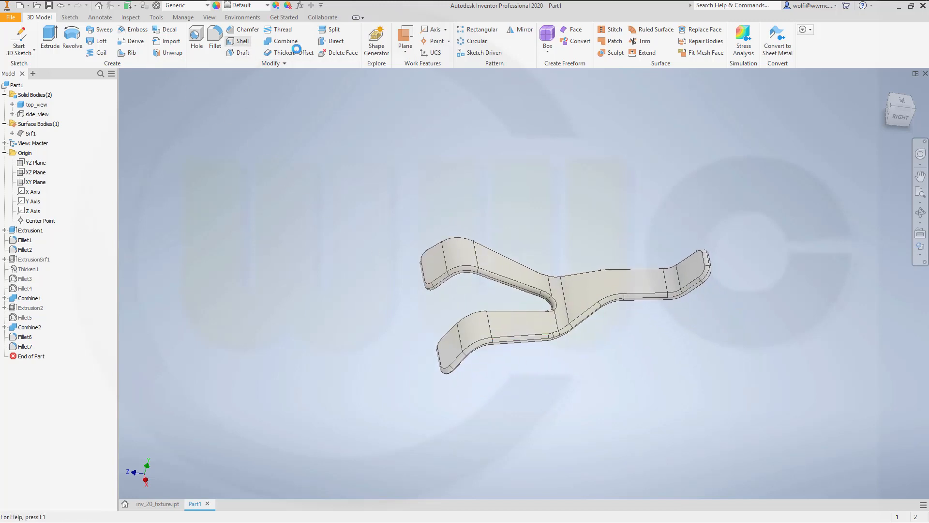
shift+middle_drag(590, 368, 568, 318)
click(580, 327)
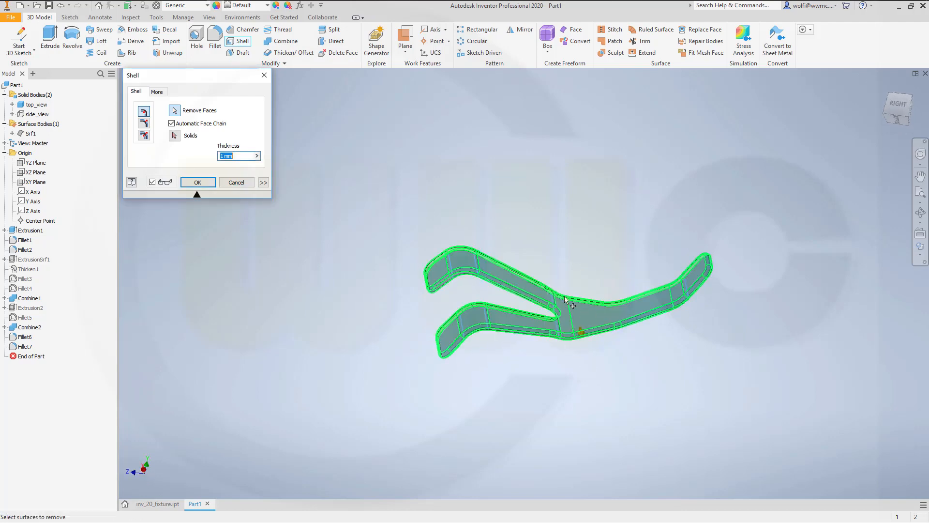
click(207, 187)
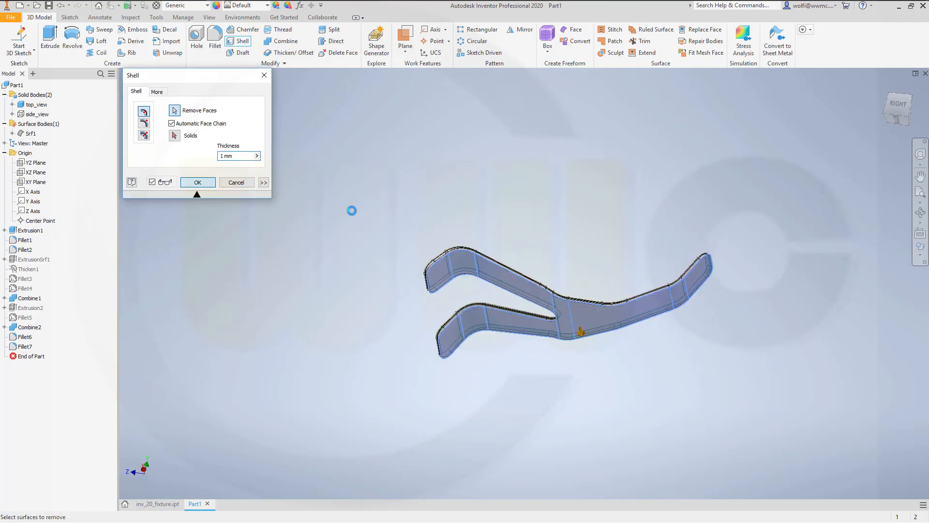
- Place work points at the center of the edge loops on the flat end faces of both legs and the narrow arm
shift+middle_drag(429, 218, 379, 235)
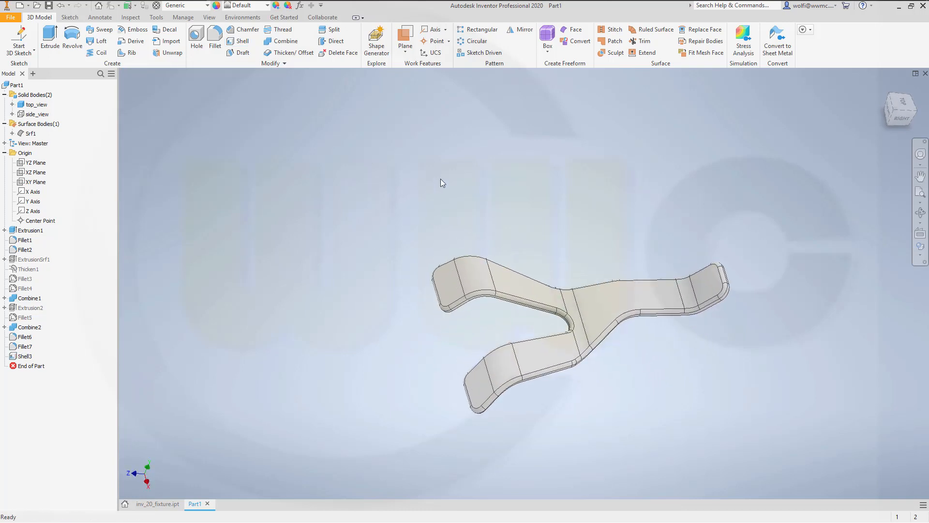
click(449, 43)
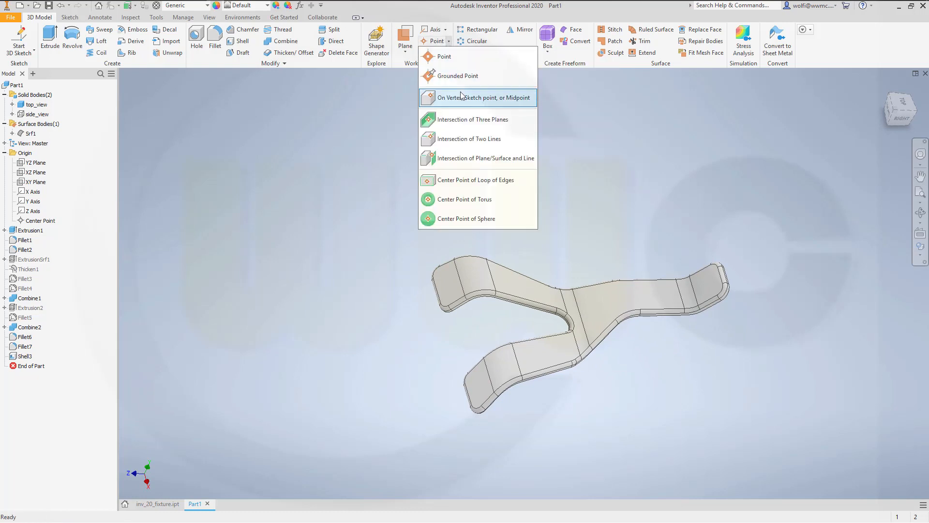
click(454, 180)
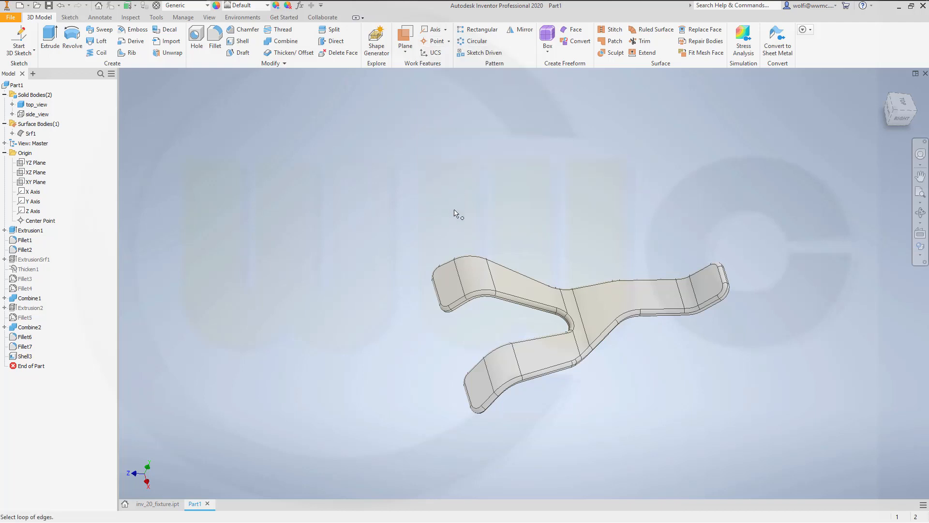
click(440, 293)
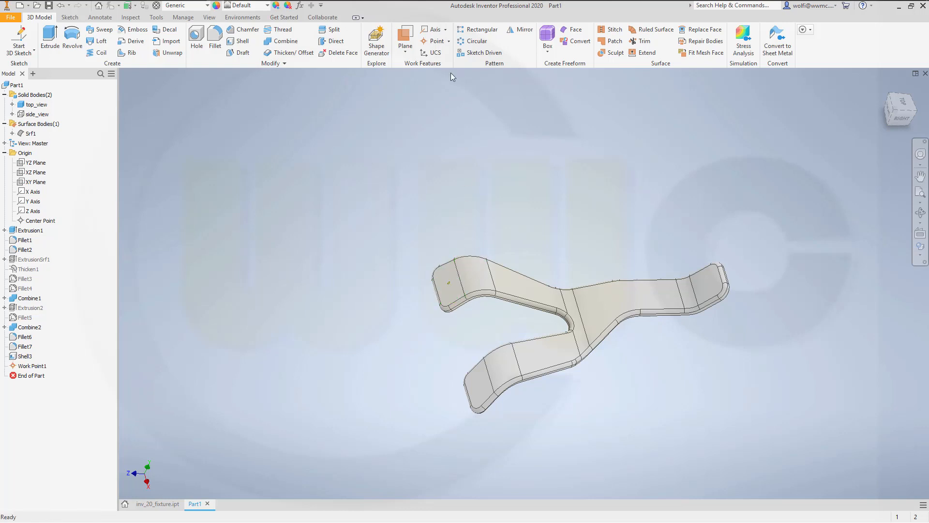
click(449, 41)
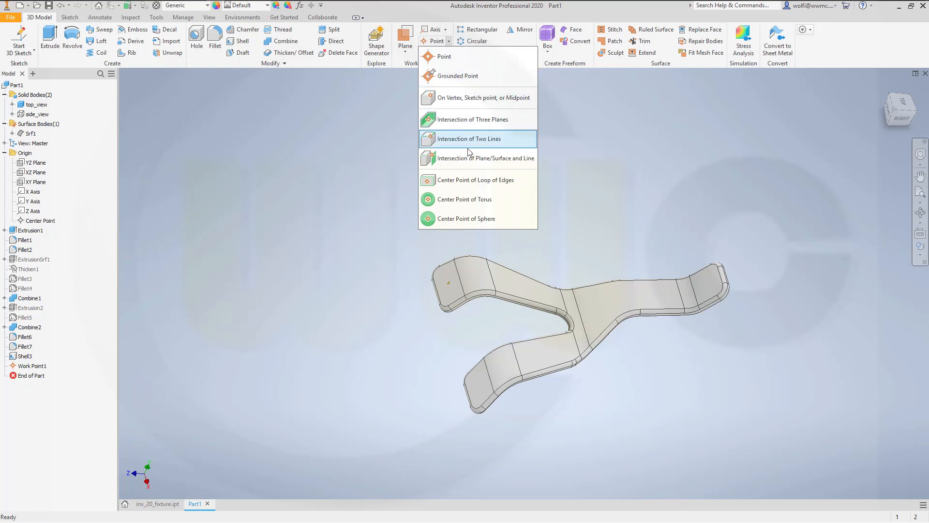
click(457, 180)
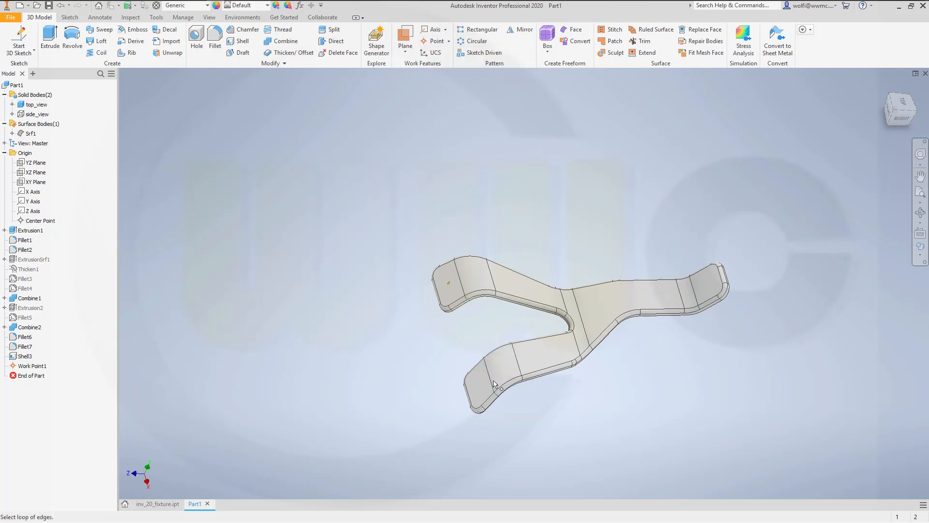
click(473, 396)
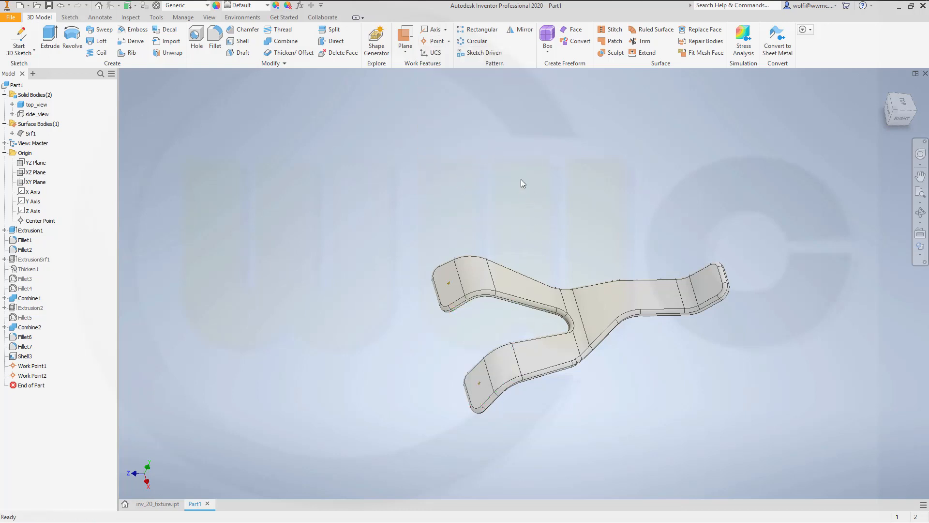
click(449, 42)
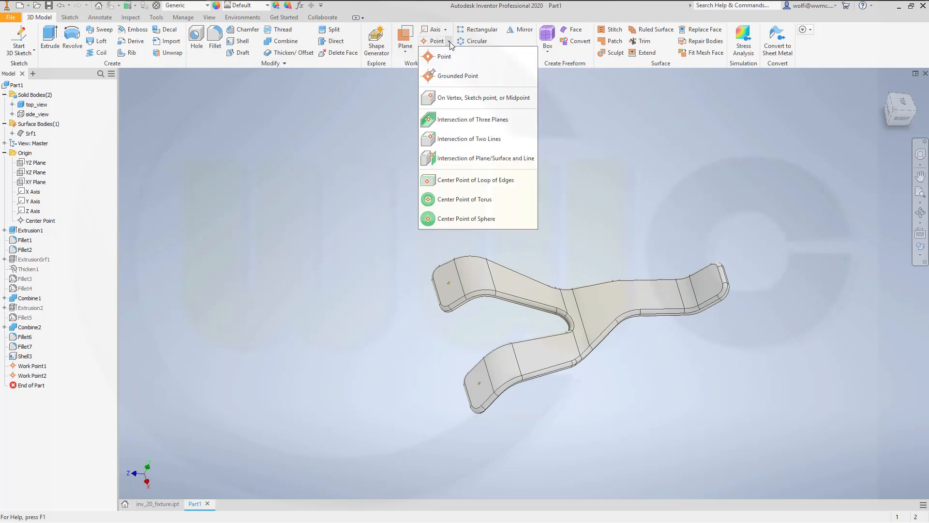
click(462, 179)
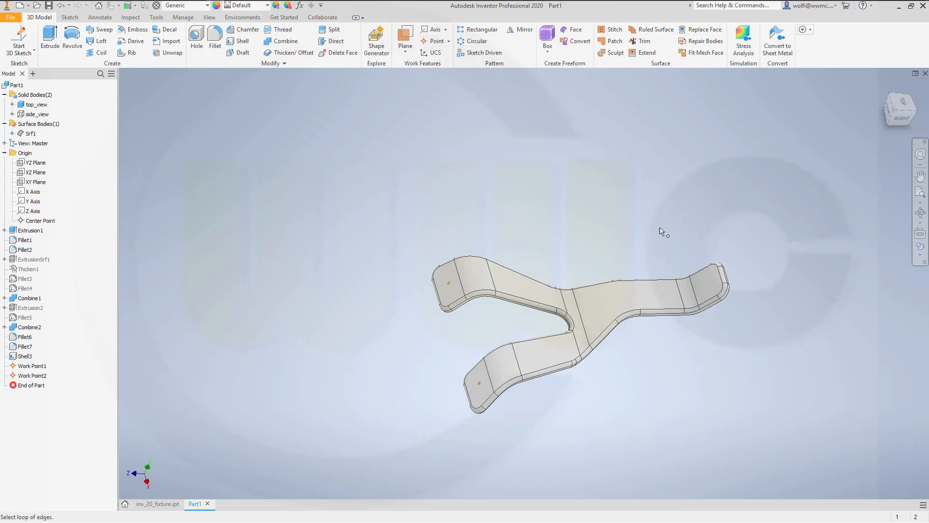
click(697, 292)
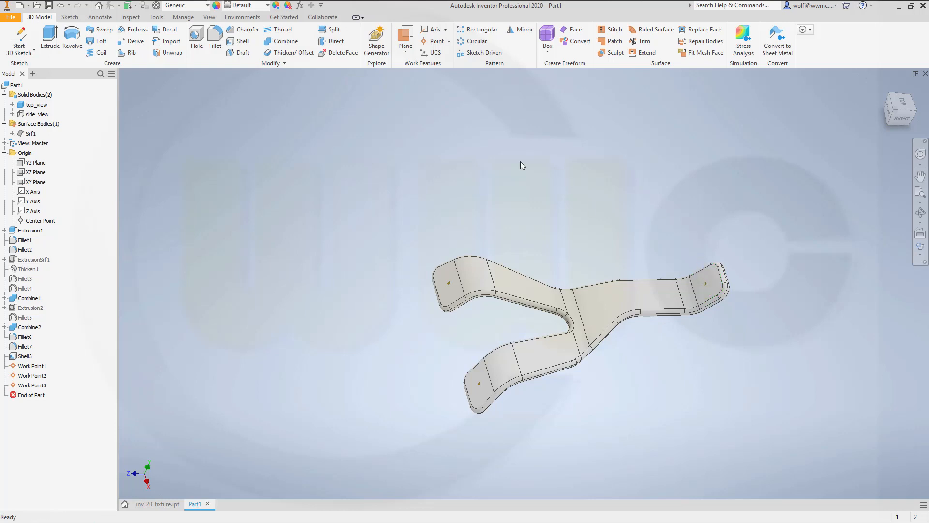
- Start a simple hole at the work point on the far leg's end face and choose a flat drill point
shift+middle_drag(378, 182, 338, 160)
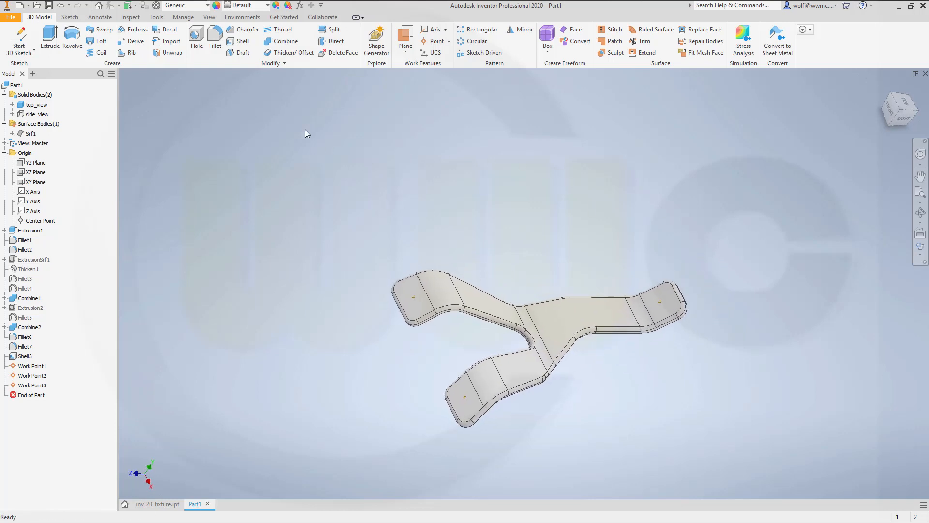
click(196, 40)
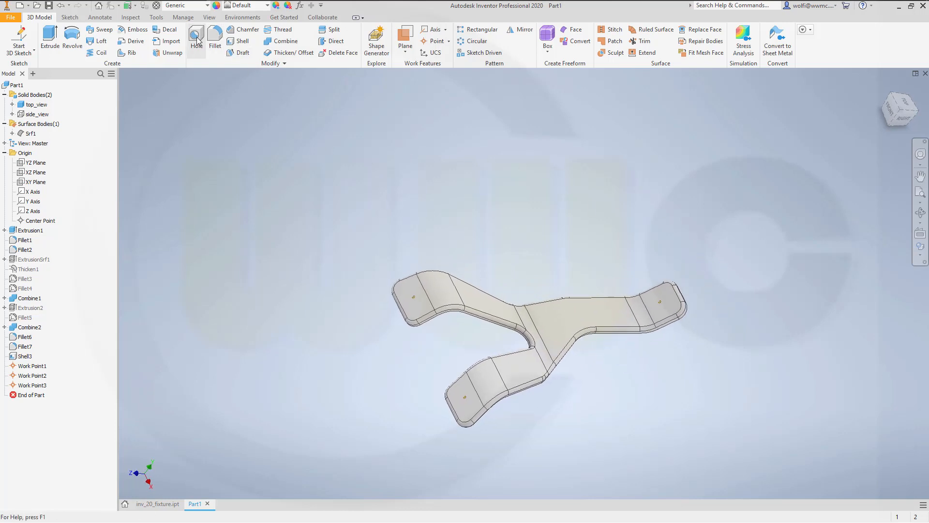
click(414, 297)
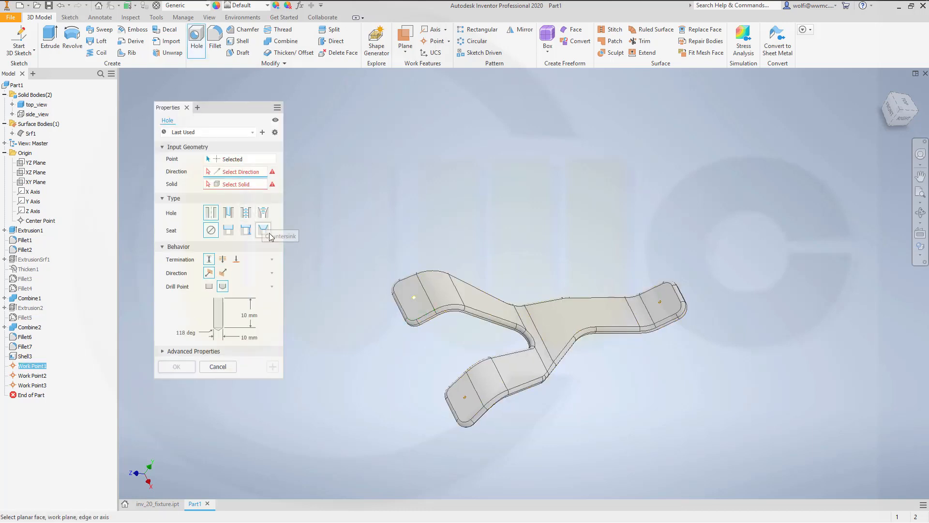
click(209, 286)
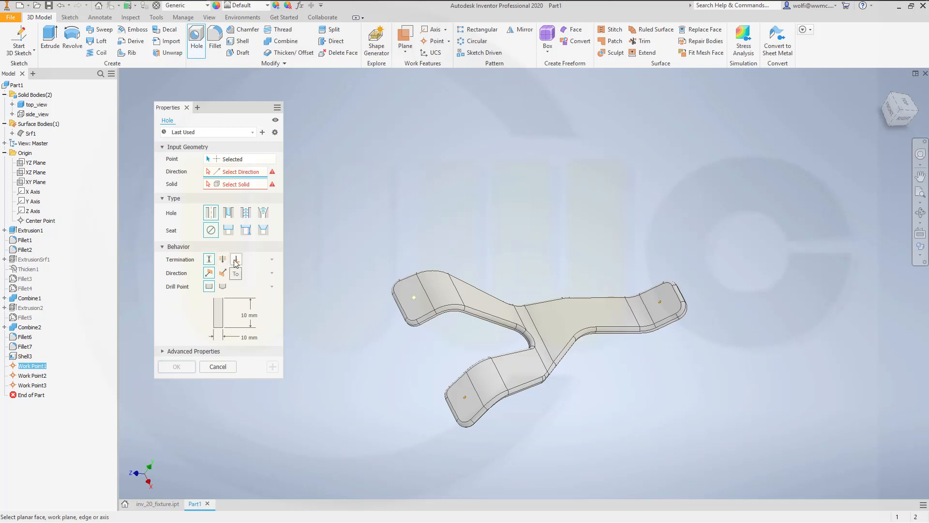
- Try the Dropdown selector style for the hole termination and return it to Icons
click(271, 261)
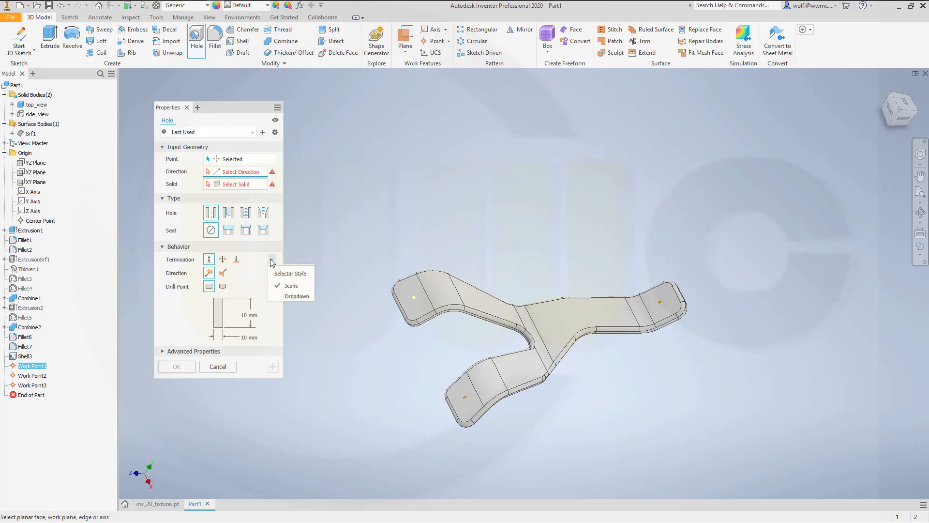
click(294, 298)
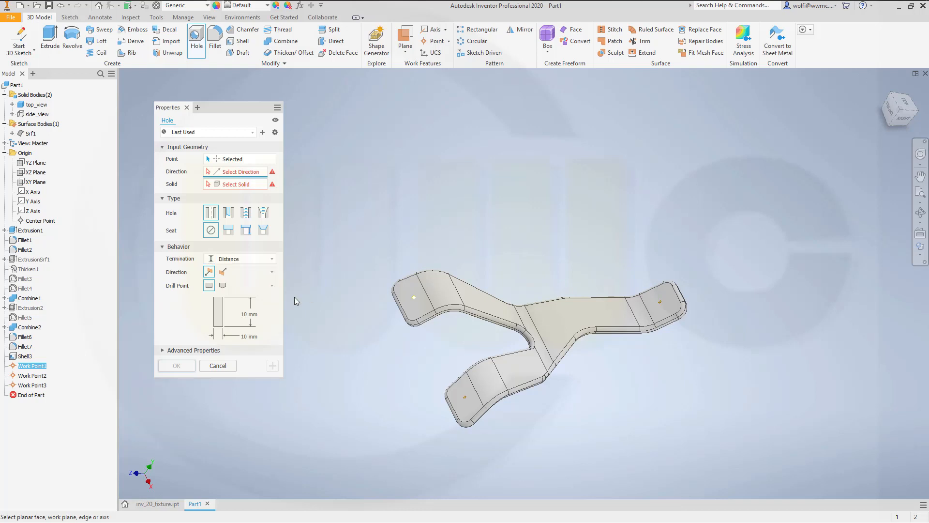
click(271, 260)
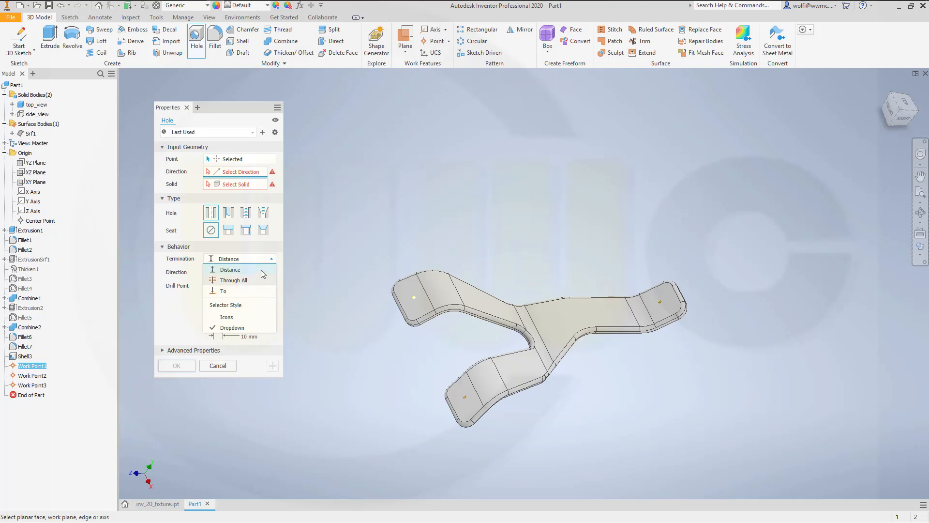
click(235, 317)
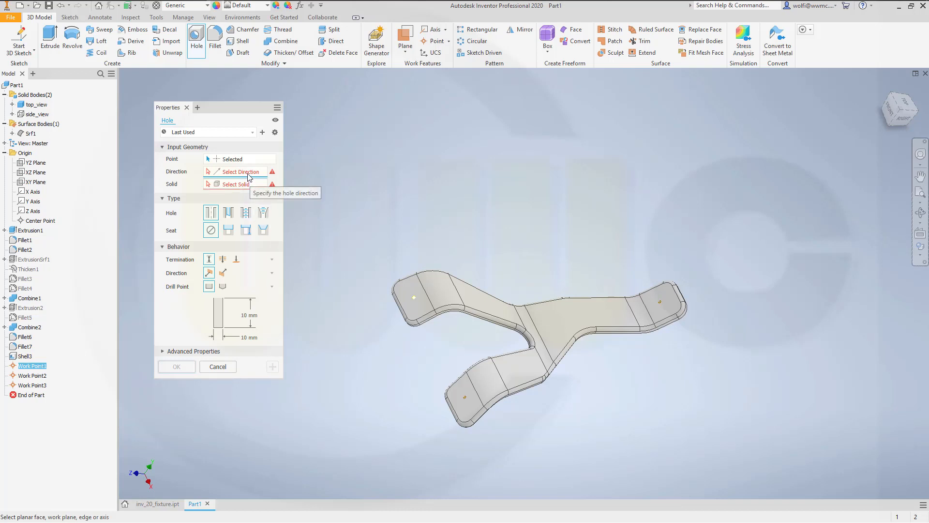
- Create the 10 mm diameter, 10 mm deep hole in the top_view body, using the far leg's end face as direction
click(413, 308)
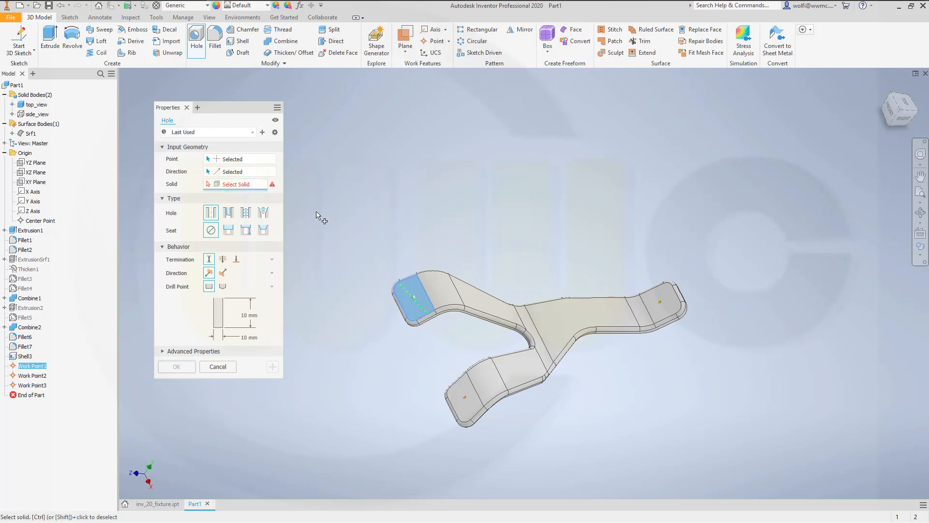
click(432, 292)
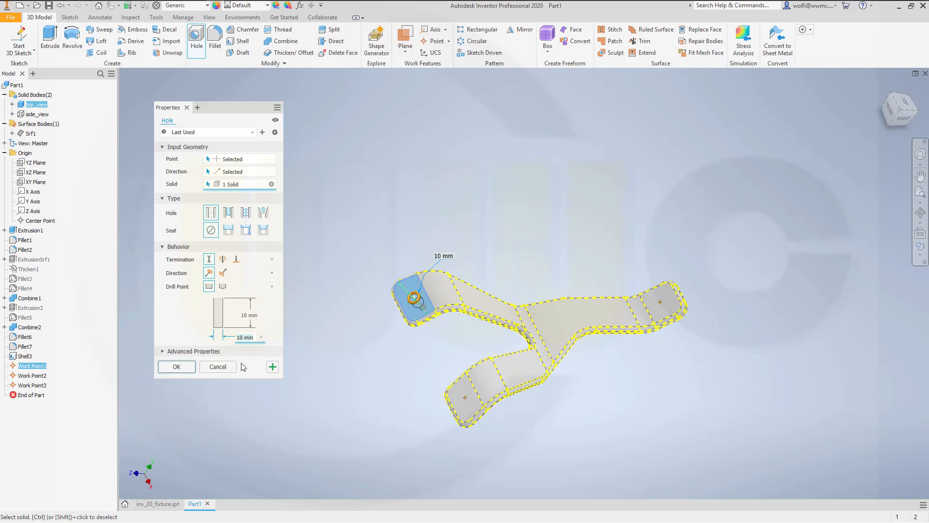
click(272, 369)
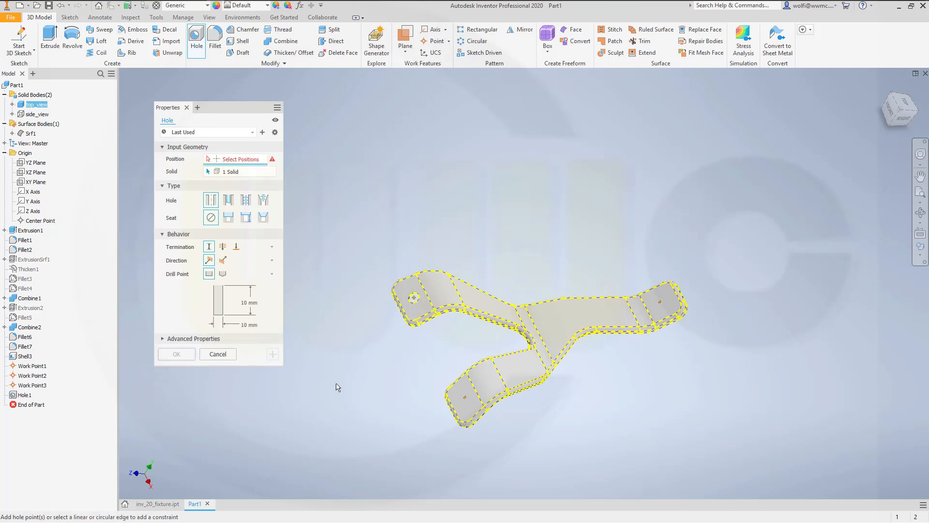
- Create a 10 mm diameter, 10 mm deep flat hole in the top_view body at the near leg's work point, directed by its end face
click(466, 398)
click(468, 412)
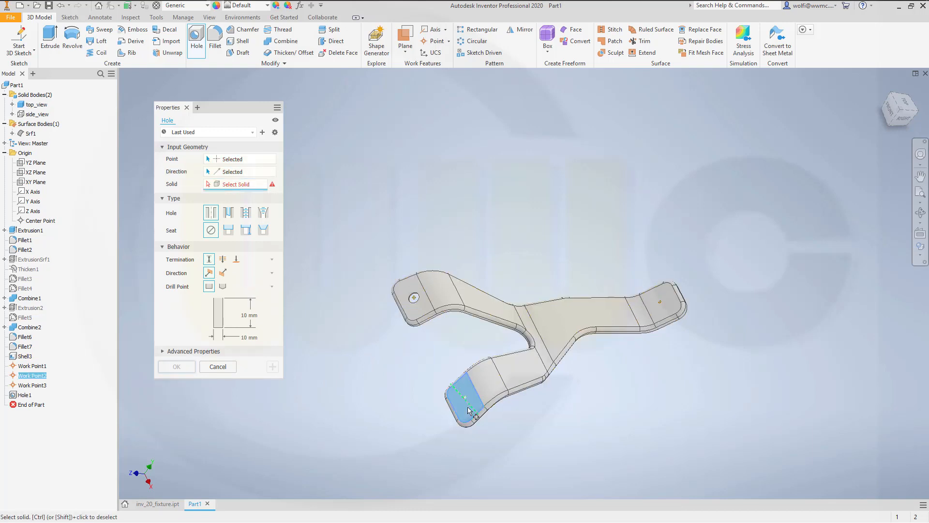
click(493, 393)
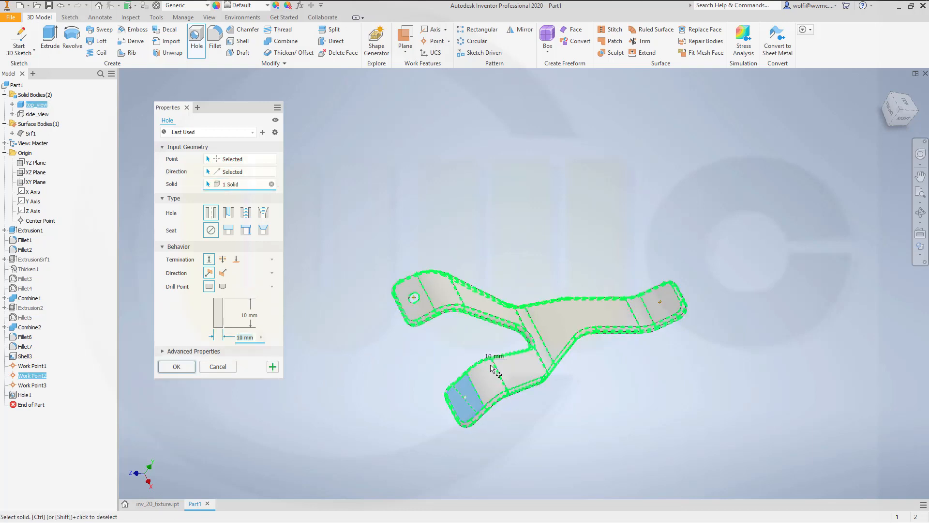
click(272, 367)
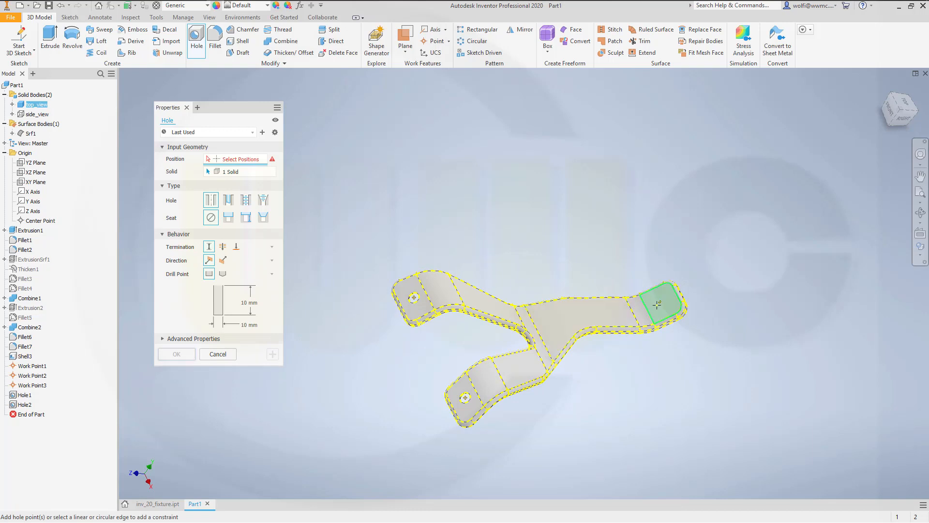
- Create a 10 mm diameter, 10 mm deep flat hole in the top_view body at the narrow arm's work point, directed by its end face
click(661, 310)
click(662, 312)
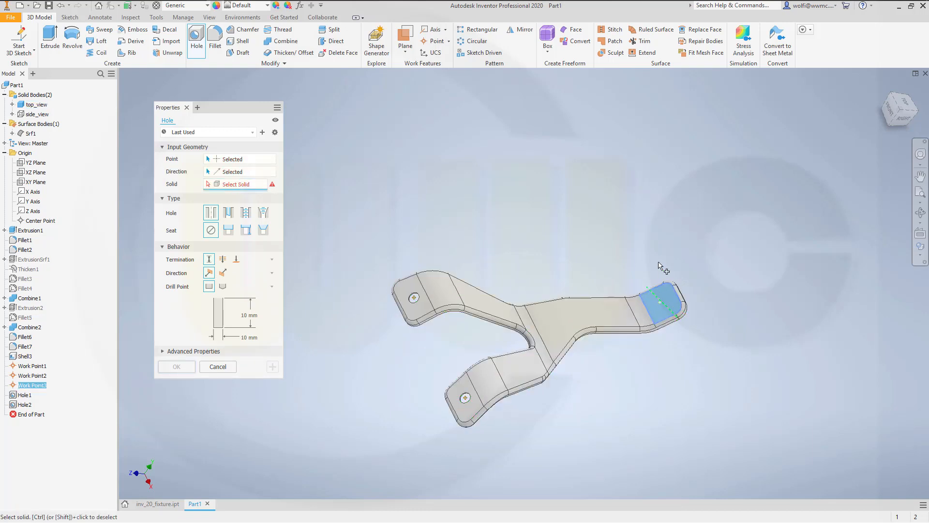
click(627, 311)
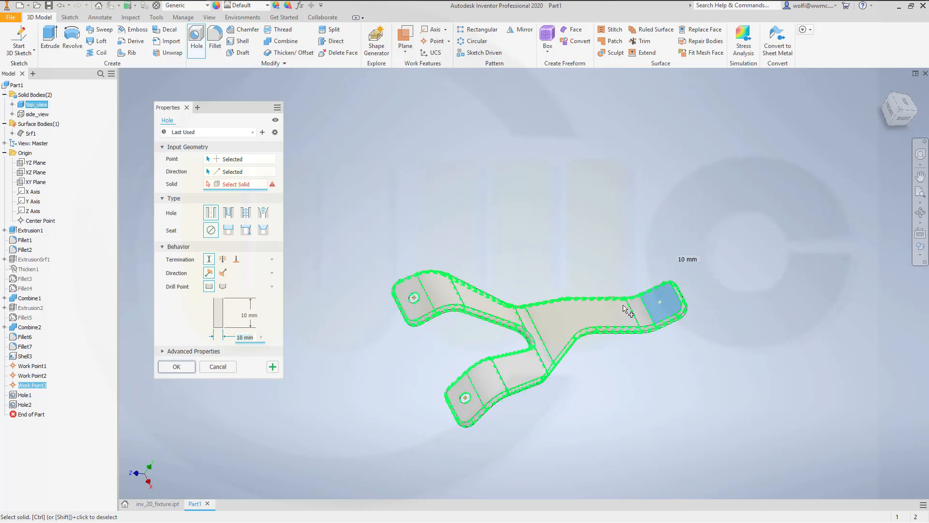
click(183, 368)
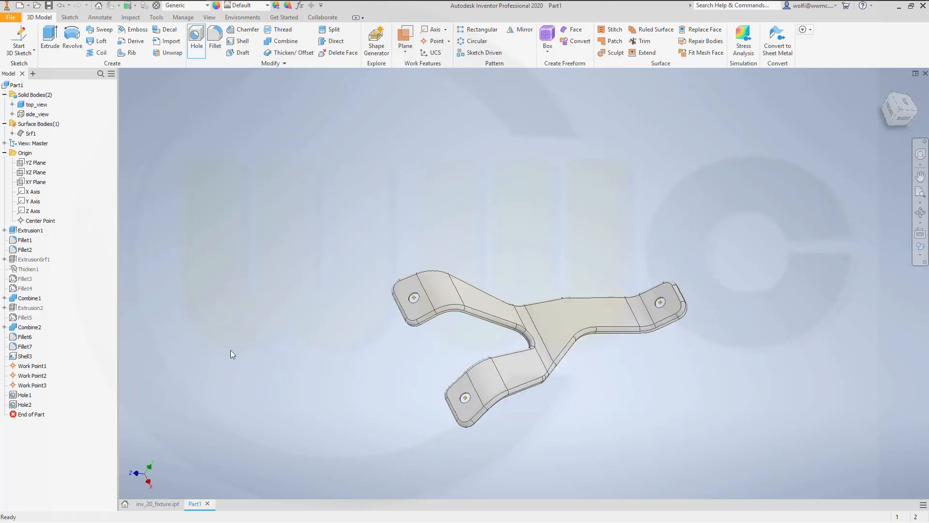
- Try the High Quality display setting and inspect the part from another angle
shift+middle_drag(425, 326, 473, 311)
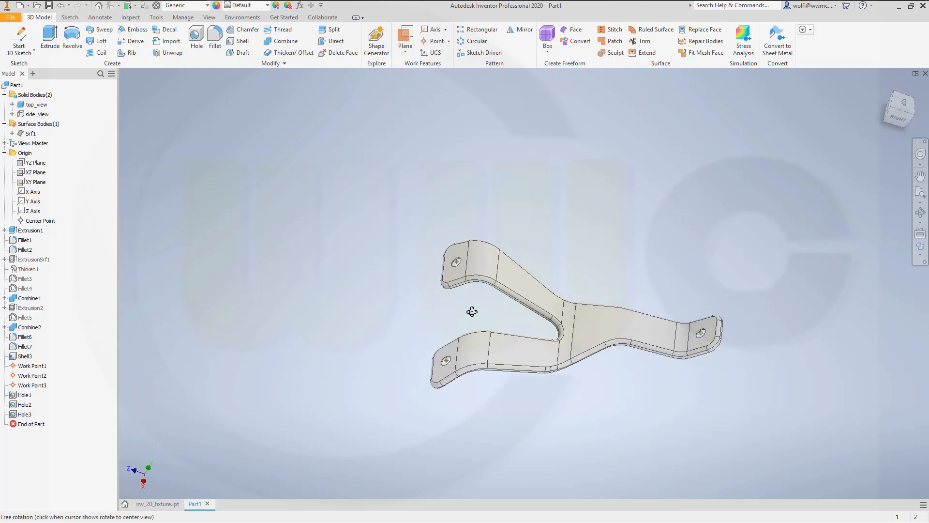
click(213, 19)
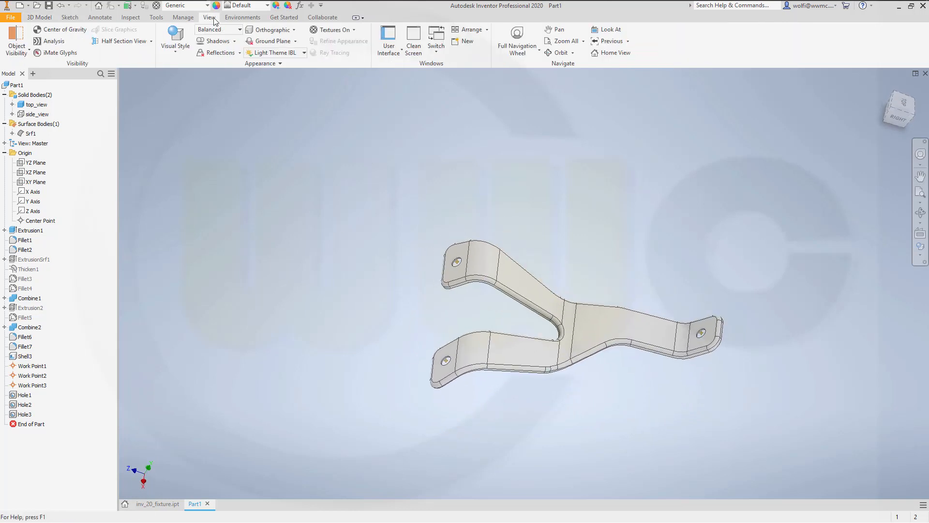
click(241, 30)
click(228, 41)
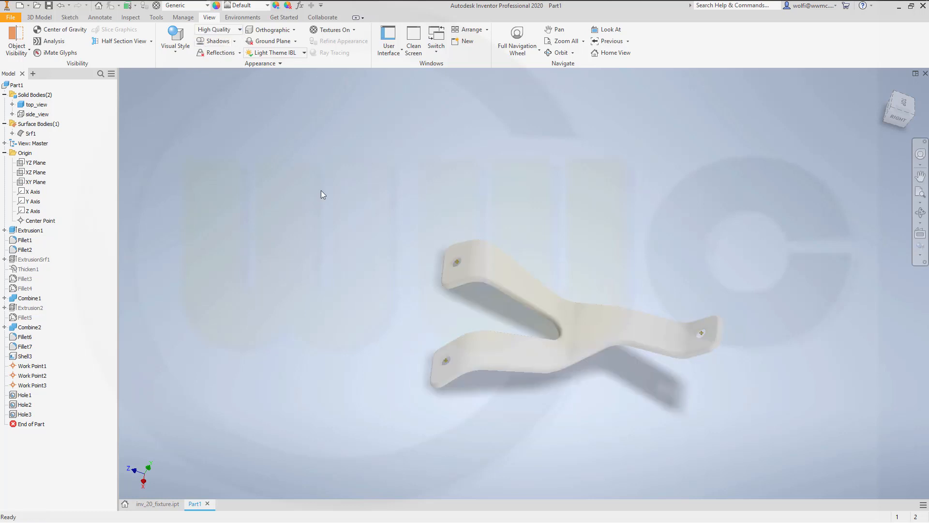
shift+middle_drag(421, 276, 361, 233)
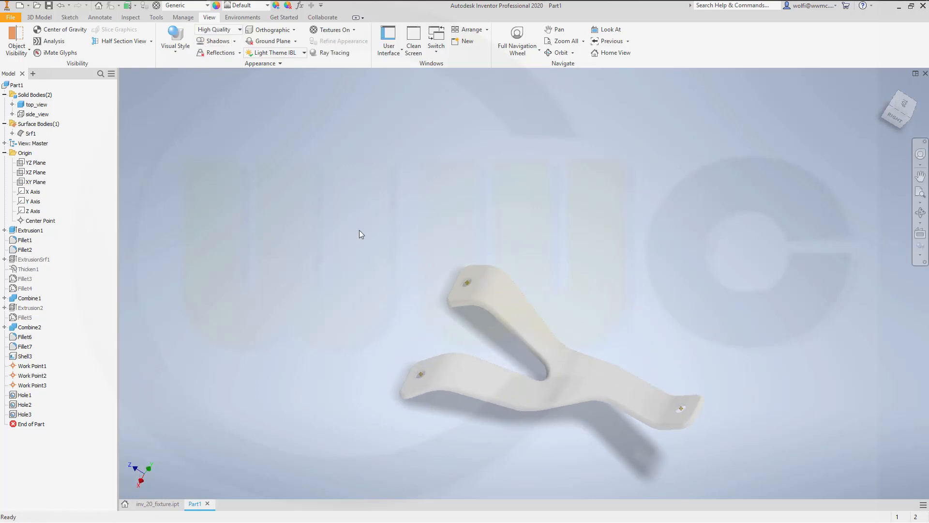
- Try the Performance display setting on the part and switch the display back to Balanced
click(240, 30)
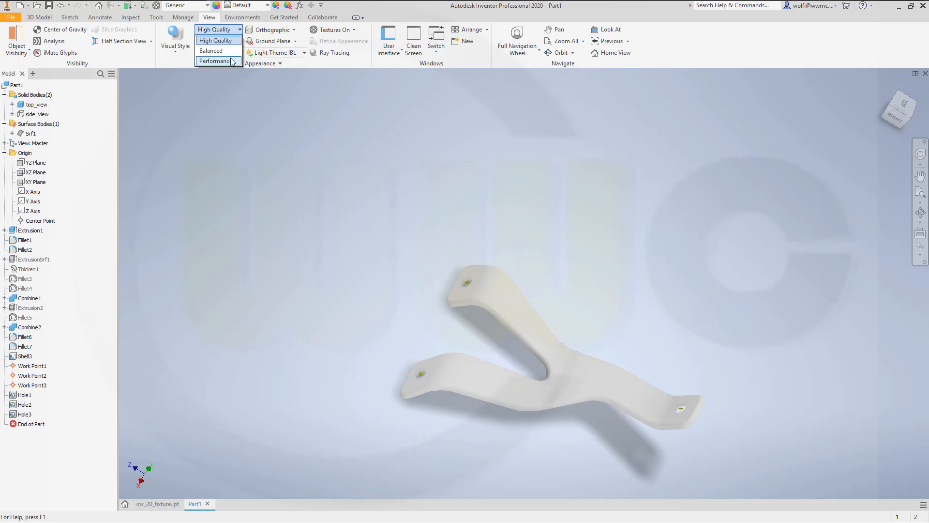
click(215, 62)
middle_drag(399, 259, 380, 247)
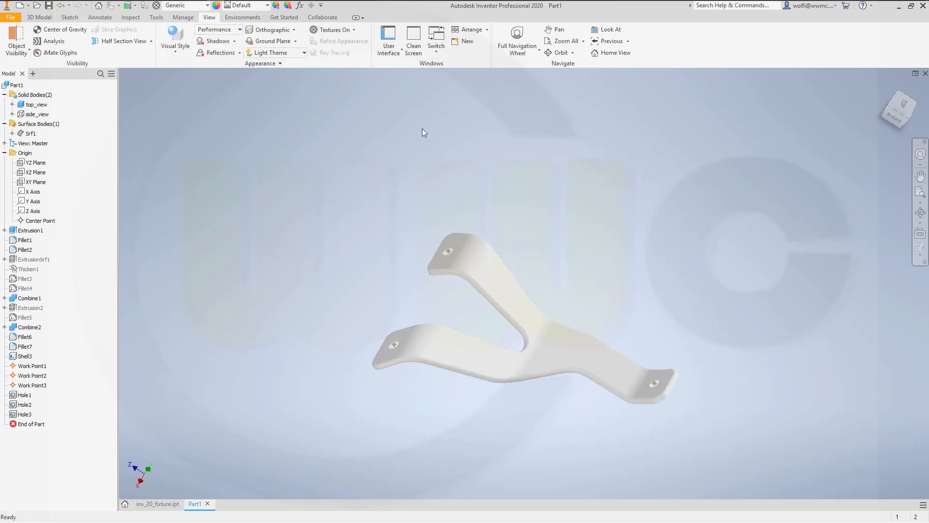
click(240, 29)
click(216, 50)
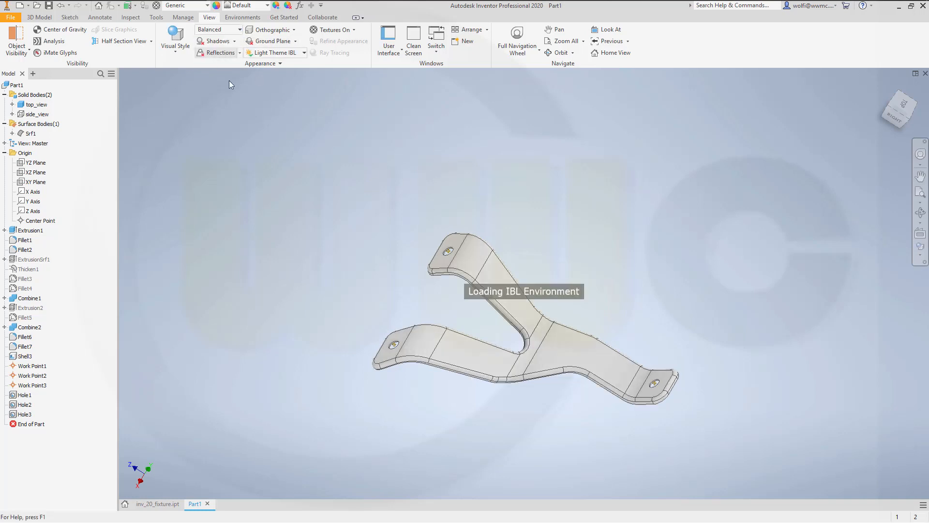
shift+middle_drag(327, 263, 355, 260)
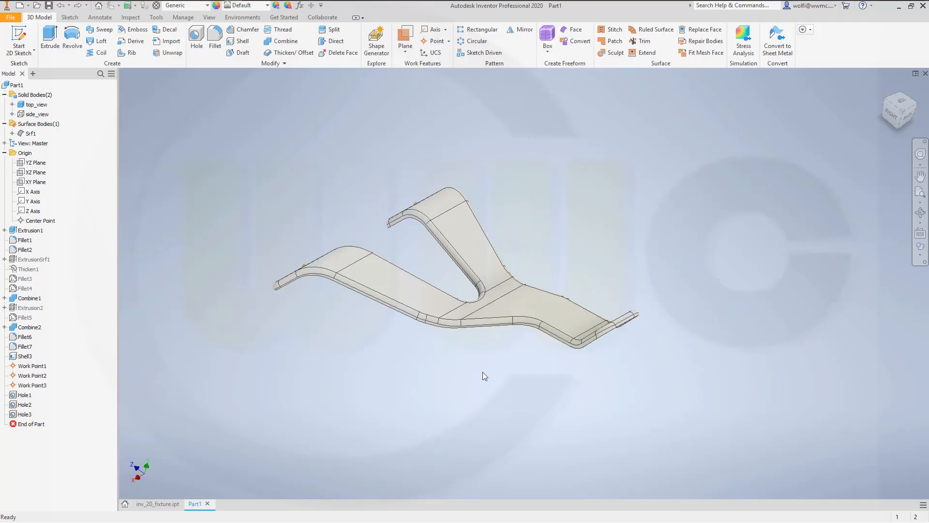
- Start a sketch on the YZ plane and draw a closed four-sided profile about 77 mm long across the part's middle bend
middle_drag(483, 371, 561, 419)
middle_drag(505, 398, 507, 401)
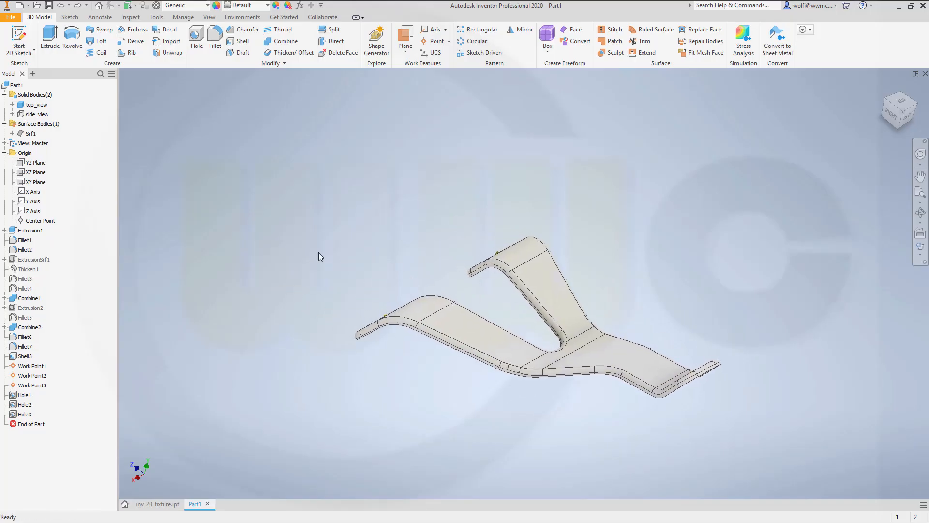
click(22, 43)
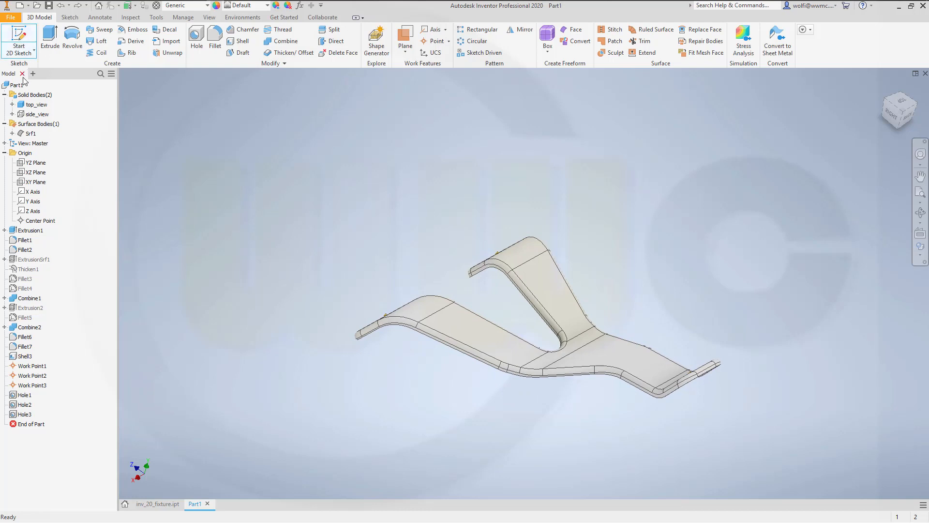
click(29, 164)
middle_drag(652, 340, 475, 396)
click(50, 36)
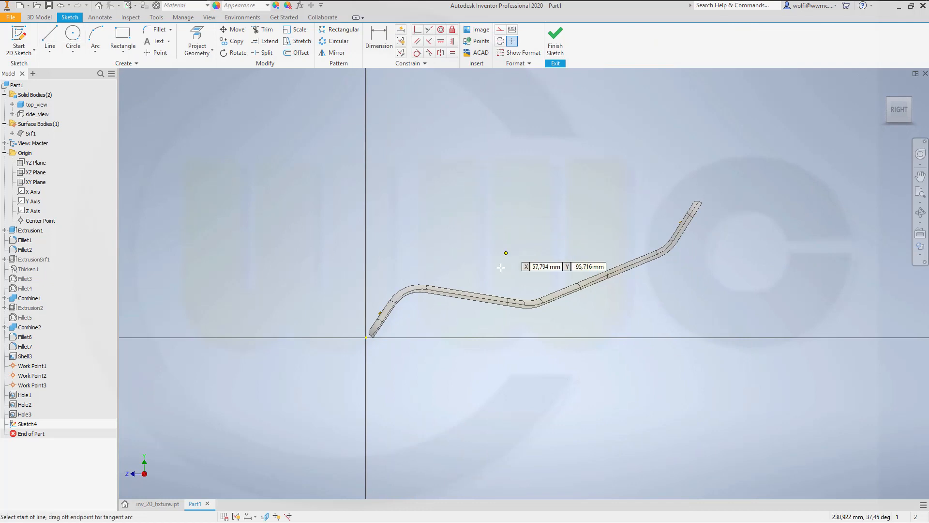
scroll(496, 300, up, 5)
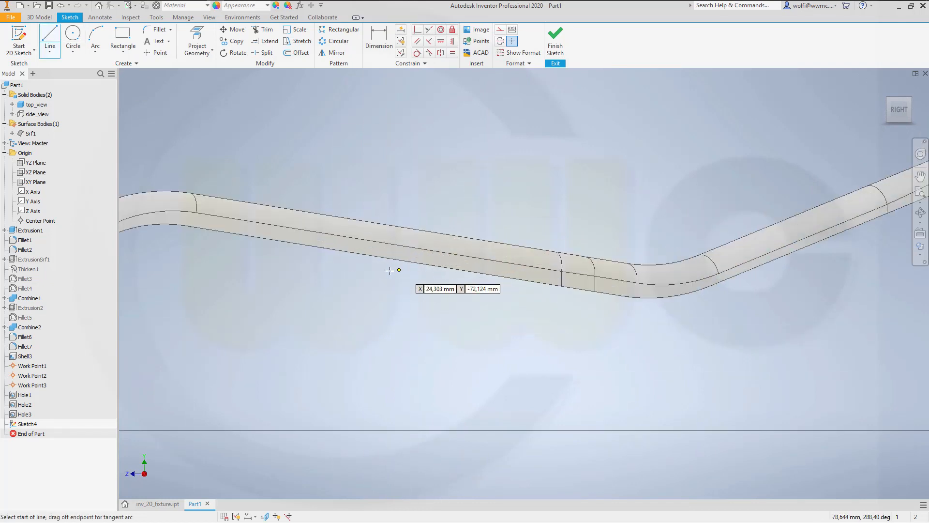
click(353, 264)
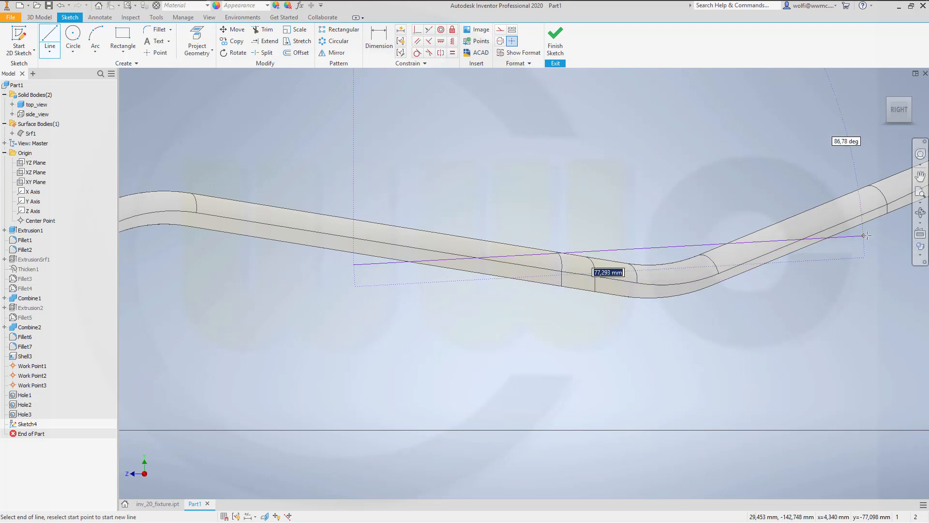
click(867, 236)
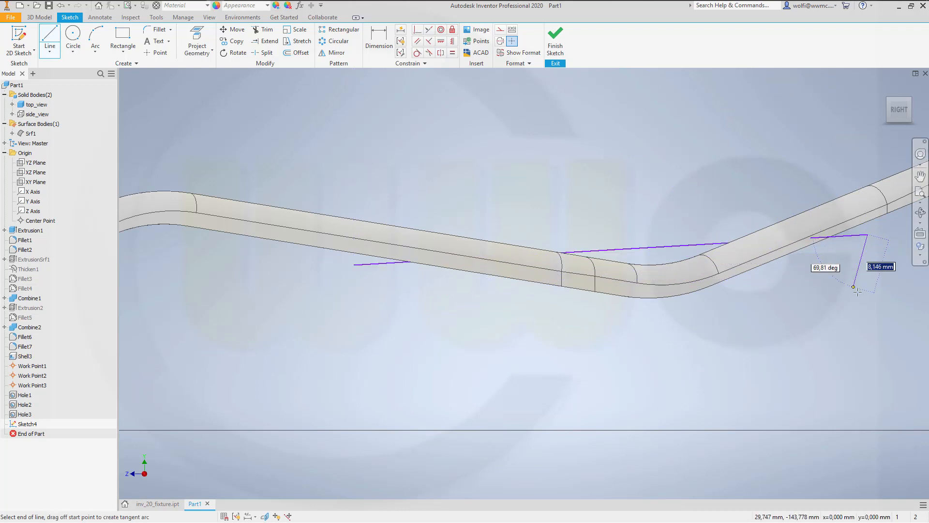
click(867, 336)
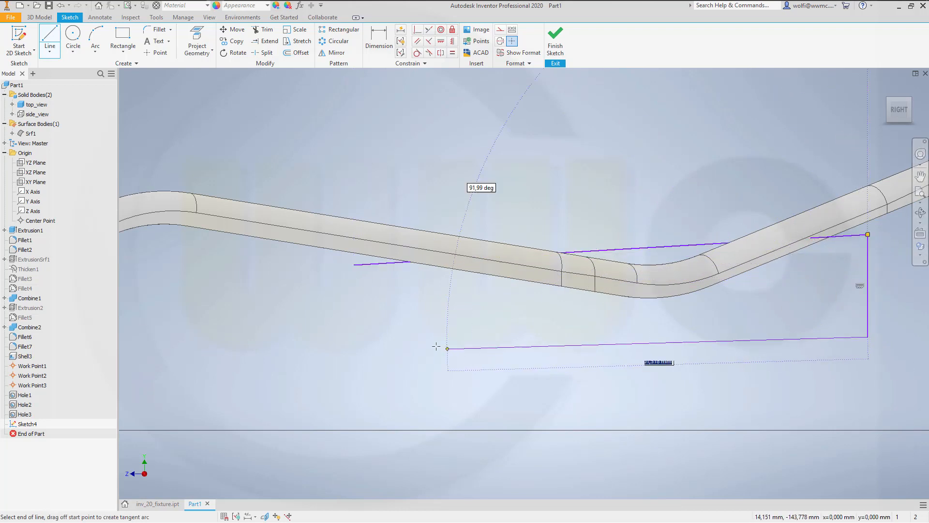
click(357, 325)
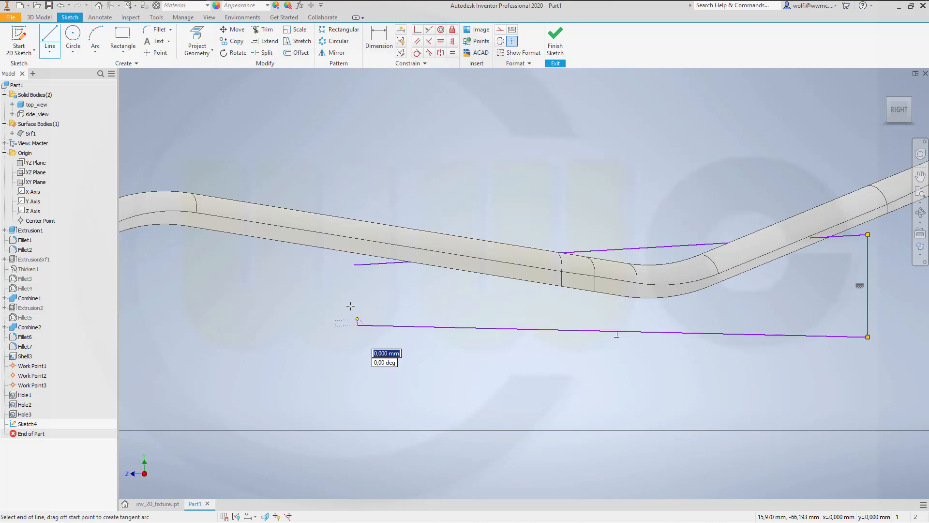
click(354, 264)
key(Escape)
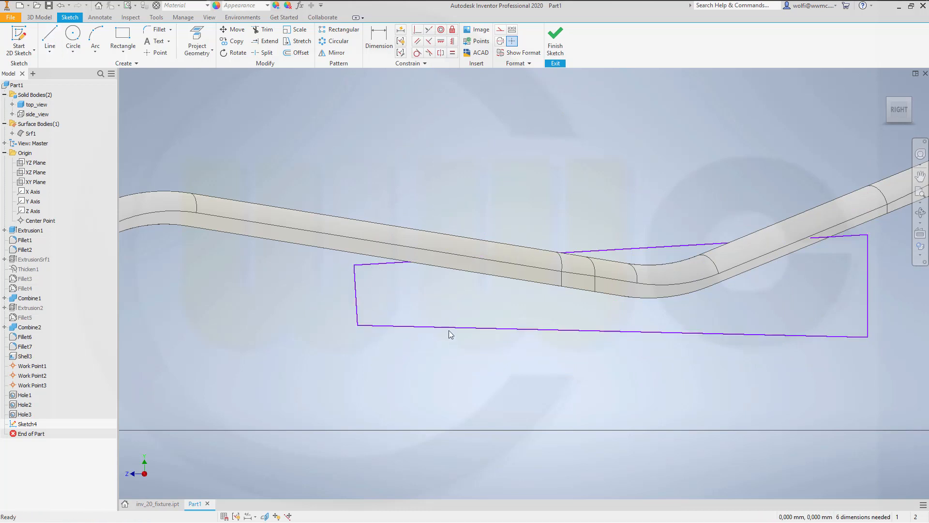
- Convert the profile's lower line to a centerline, shift the whole profile slightly upward across the part, and finish the sketch
click(450, 327)
click(501, 41)
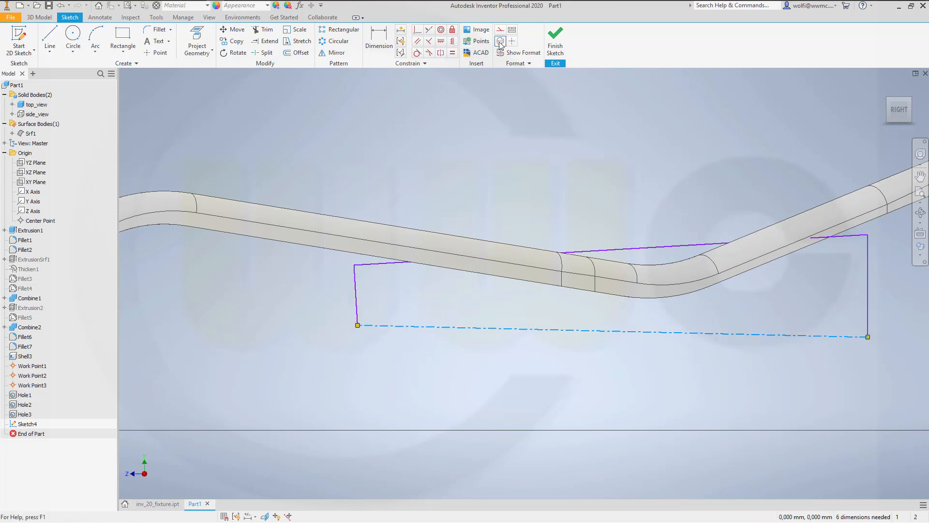
click(419, 291)
mouse_move(306, 169)
mouse_down()
mouse_move(788, 386)
mouse_move(888, 391)
mouse_up()
drag(623, 250, 634, 230)
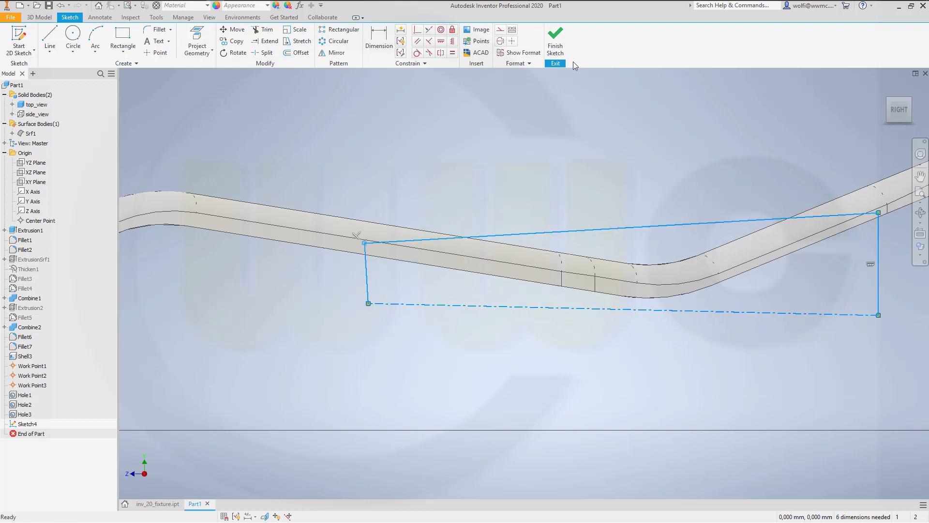
click(555, 41)
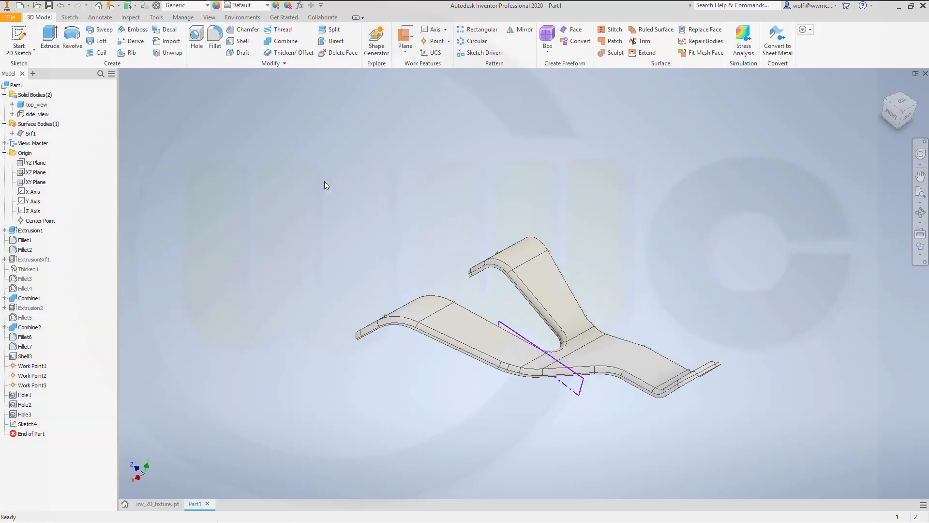
- Revolve the profile a full 360 degrees about the centerline as a new solid body
click(73, 42)
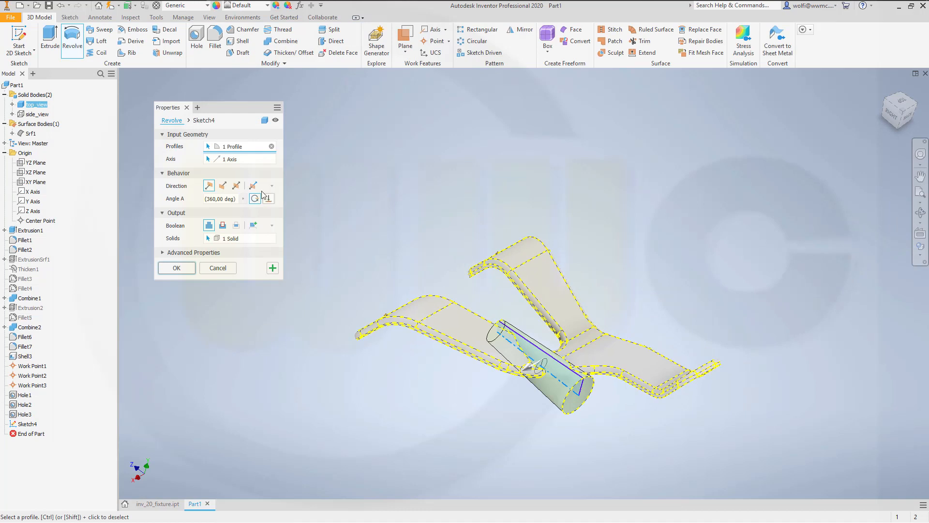
click(253, 225)
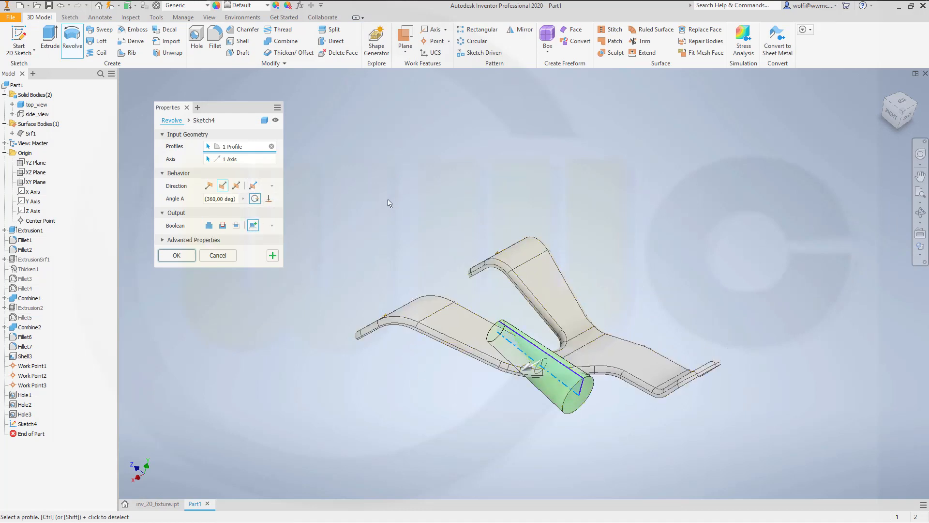
click(177, 255)
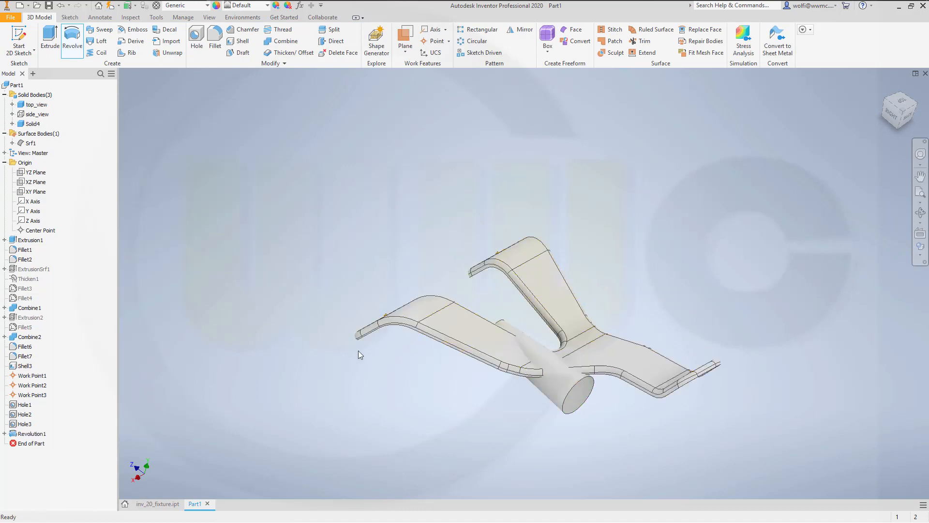
- Rotate the revolved body 345 degrees about the Y axis with Move Bodies
mouse_move(498, 411)
shift+middle_down()
mouse_move(461, 413)
mouse_move(457, 427)
mouse_move(502, 420)
shift+middle_up()
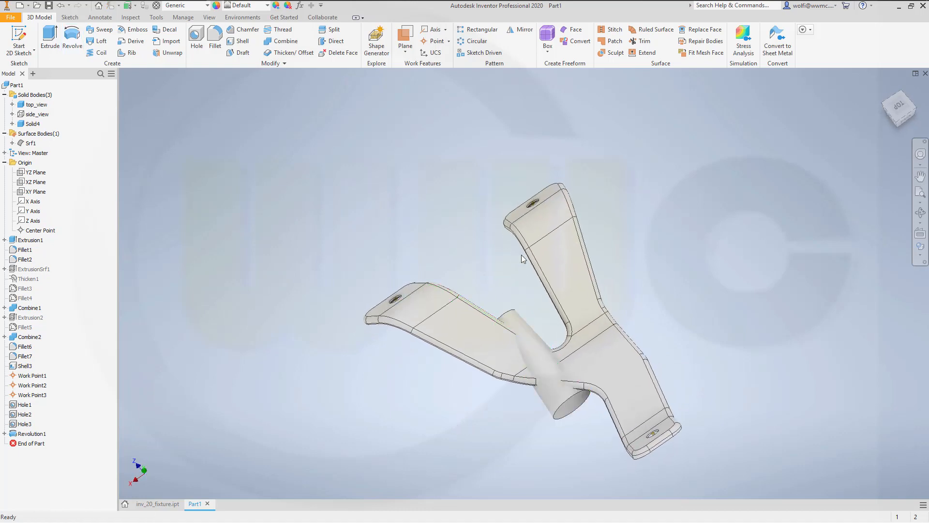
click(285, 63)
click(221, 76)
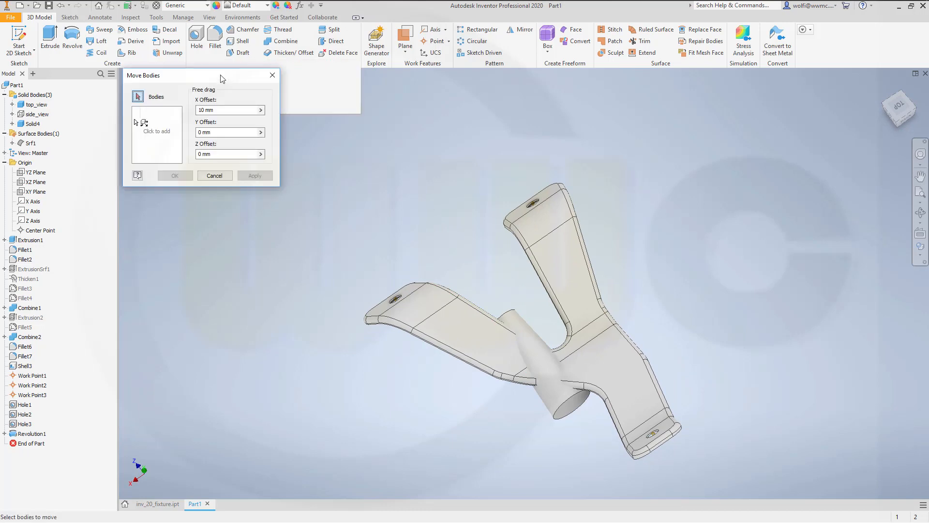
click(150, 123)
click(177, 125)
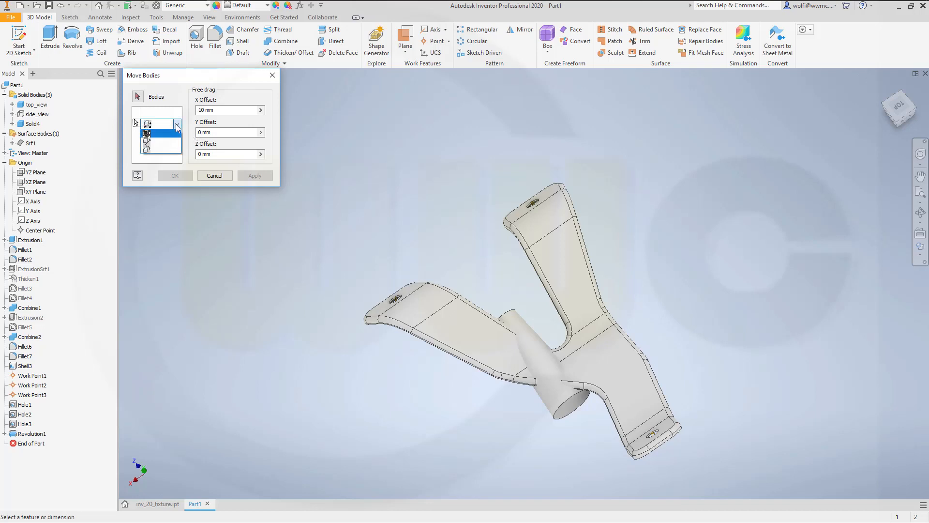
click(159, 151)
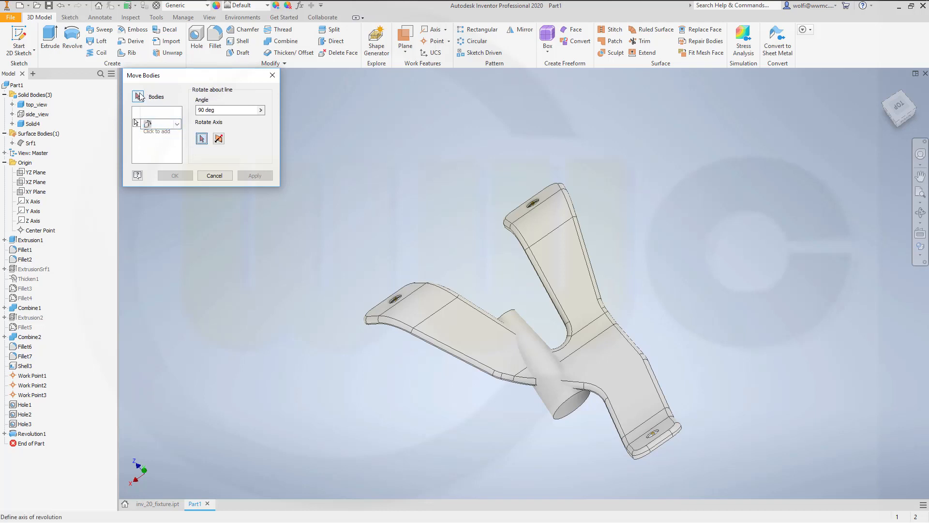
click(560, 407)
click(33, 211)
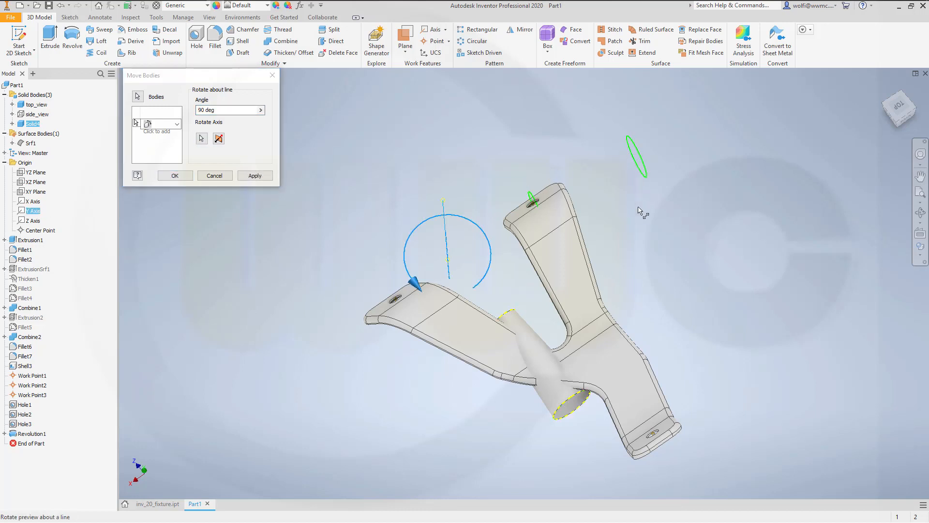
drag(561, 372, 516, 403)
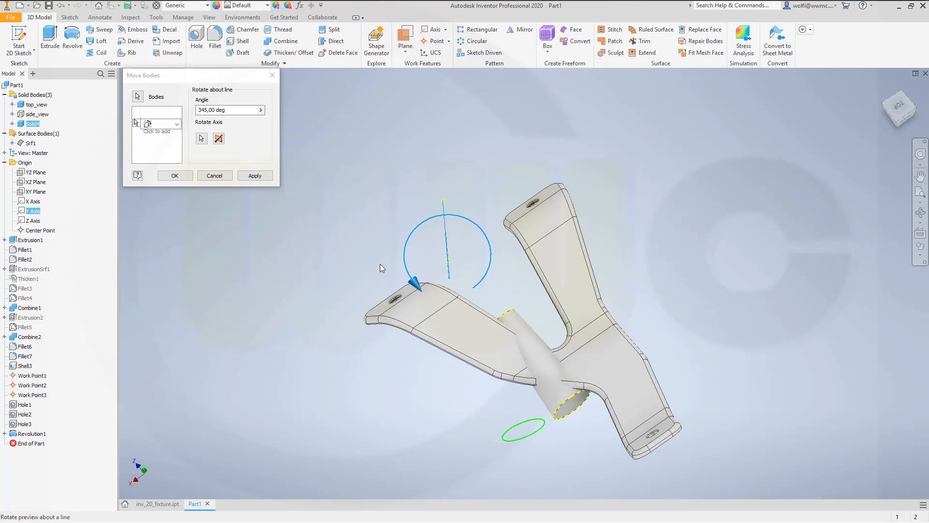
mouse_move(373, 366)
shift+middle_down()
mouse_move(348, 338)
mouse_move(369, 358)
shift+middle_up()
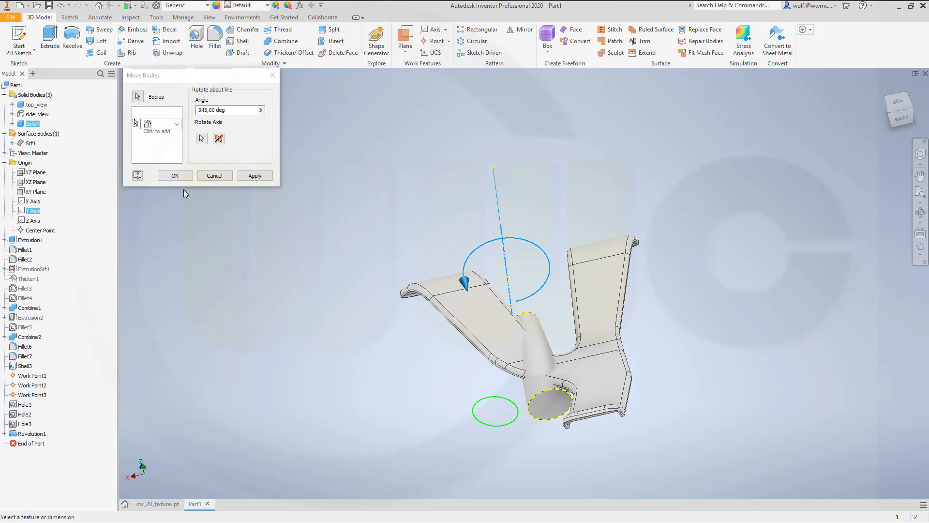
click(258, 177)
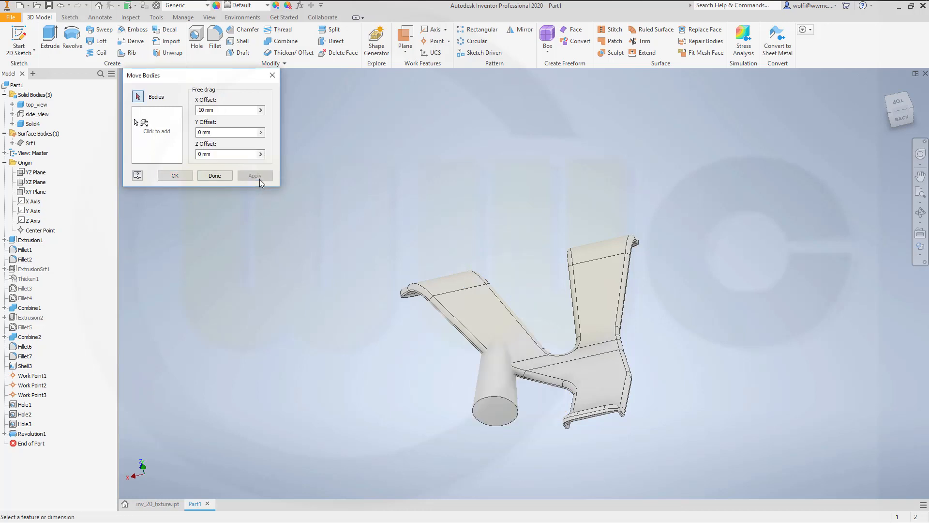
- Move the revolved body along the X axis with an offset of -79.5 mm
click(151, 126)
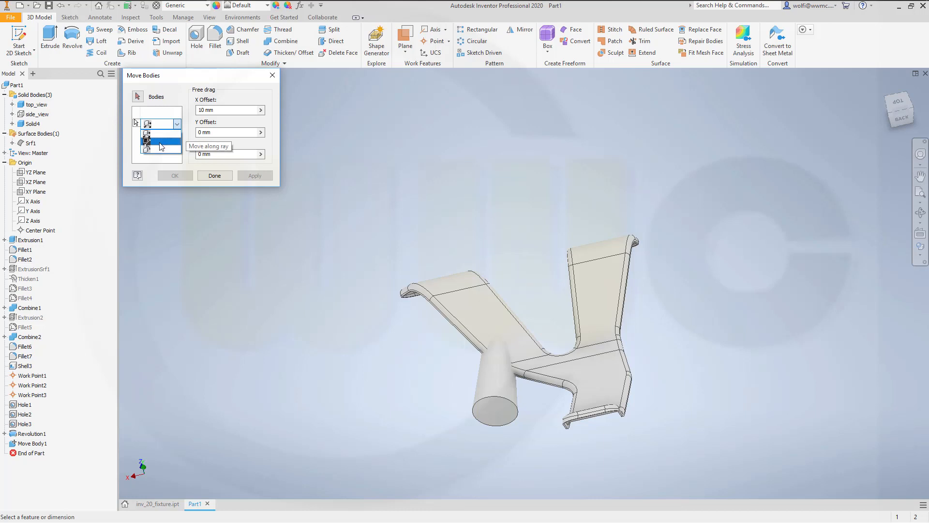
click(160, 147)
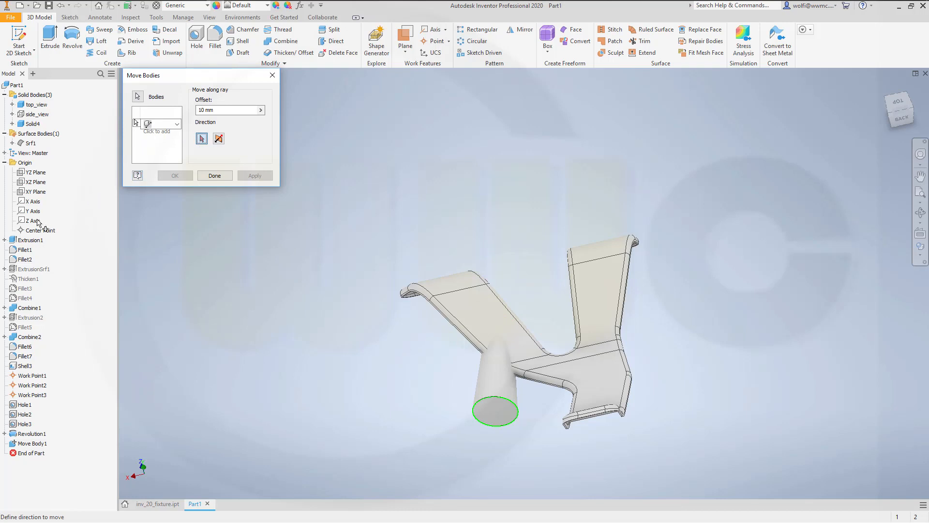
click(32, 202)
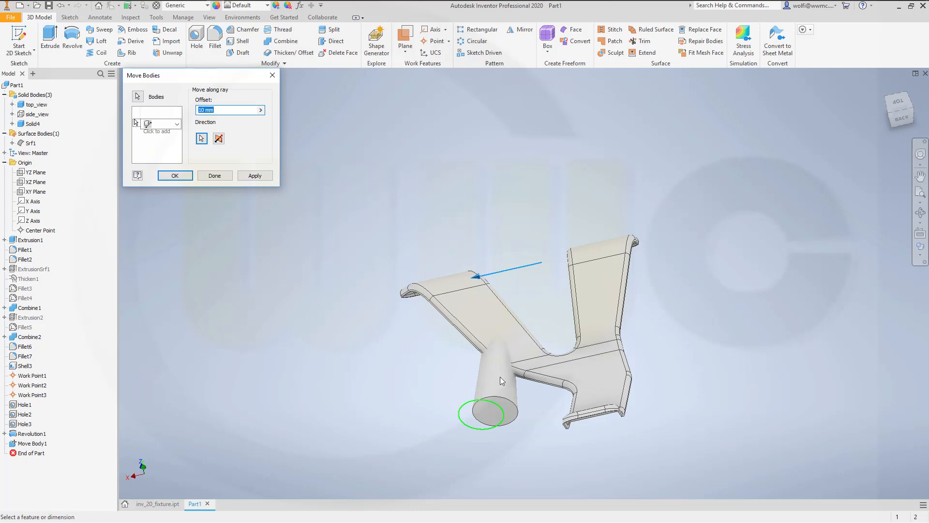
drag(469, 405, 605, 377)
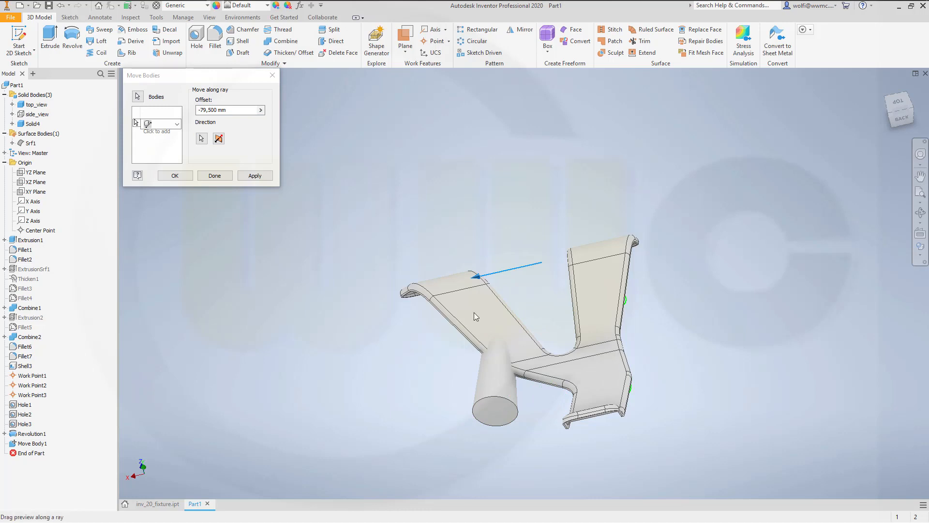
click(185, 177)
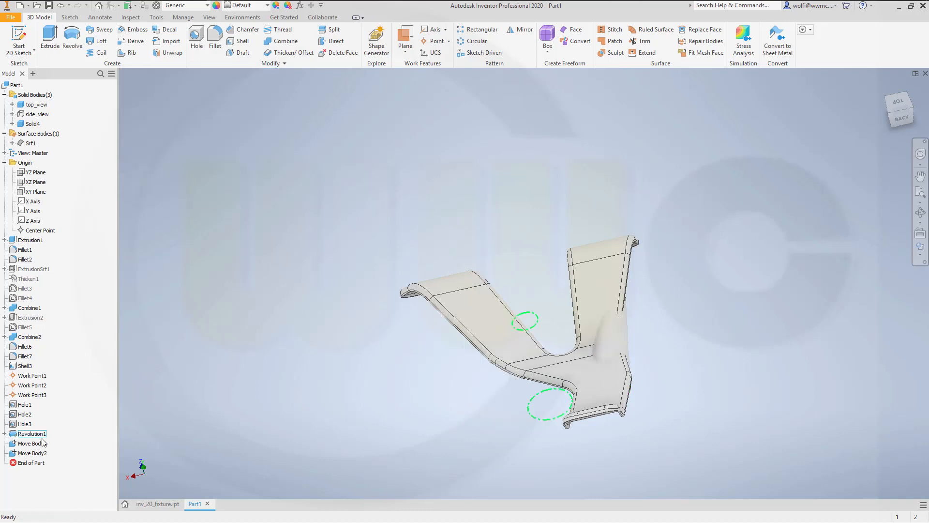
- Edit the second body move and set its offset along the X axis to -70 mm
double_click(30, 453)
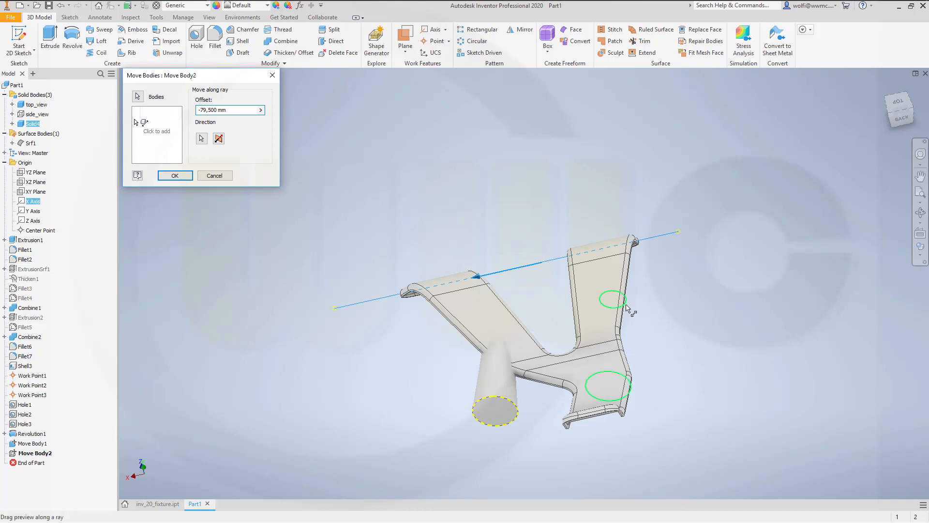
drag(626, 306, 612, 307)
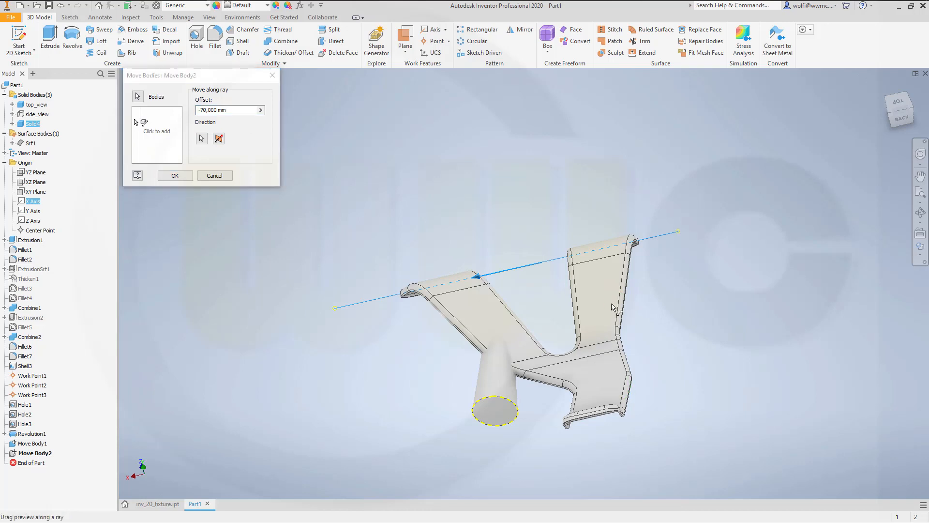
click(190, 176)
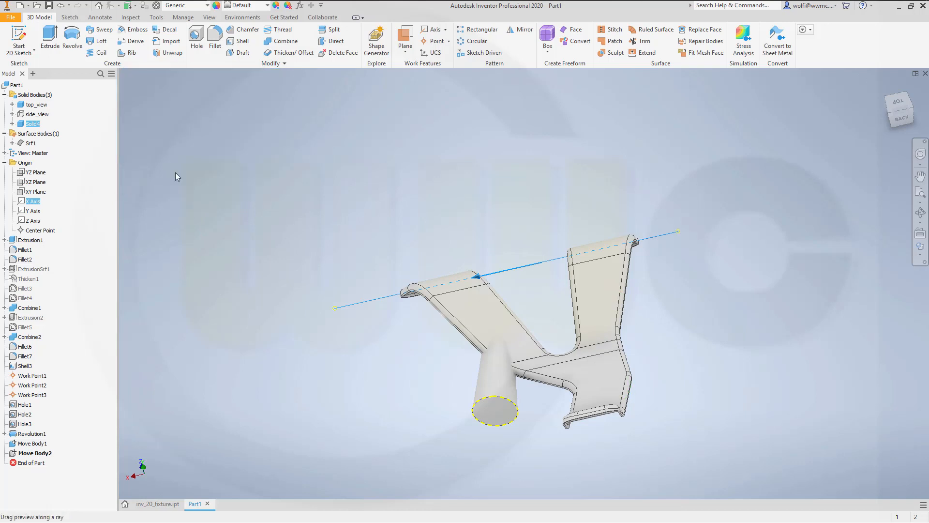
- Reorder the revolution and both body-move features so they come before Shell3 in the model history
shift+middle_drag(552, 361, 422, 376)
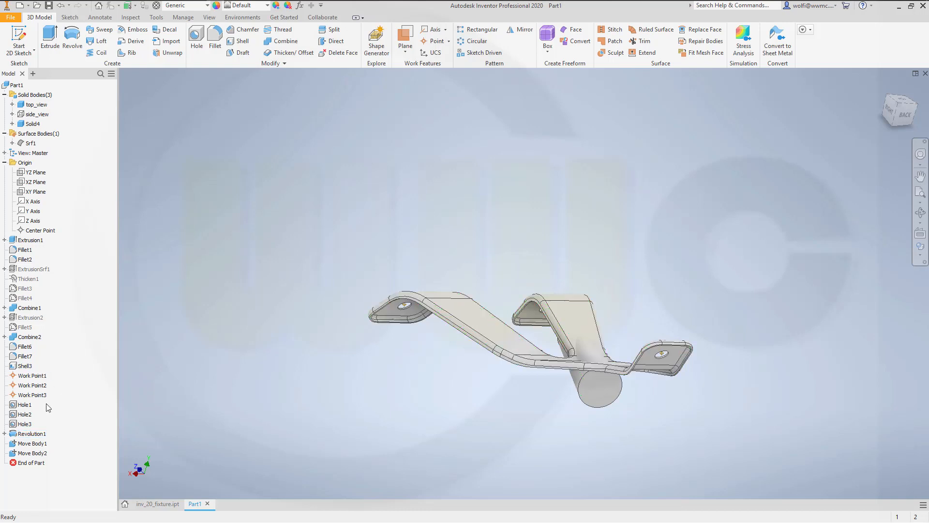
click(32, 434)
shift+click(38, 453)
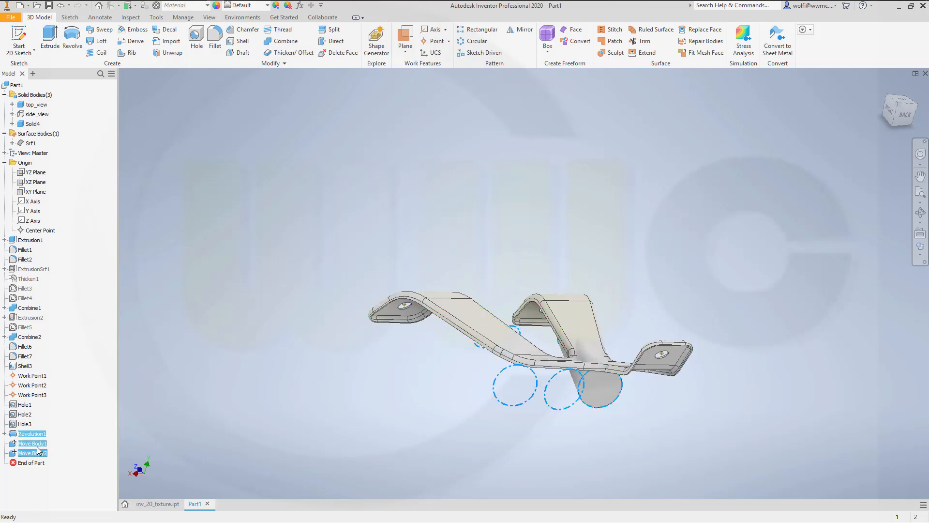
drag(37, 435, 43, 364)
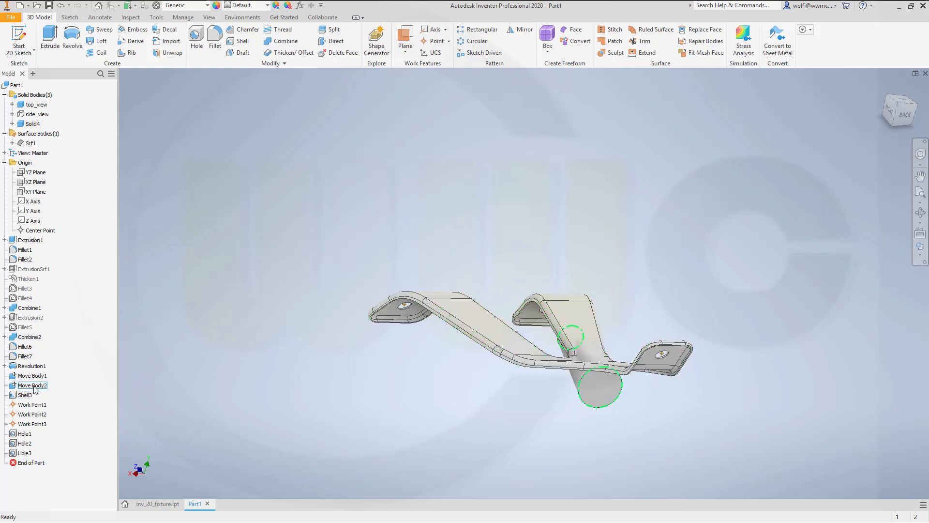
- Roll the model history back so the end-of-part marker sits directly after Move Body2
right_click(35, 389)
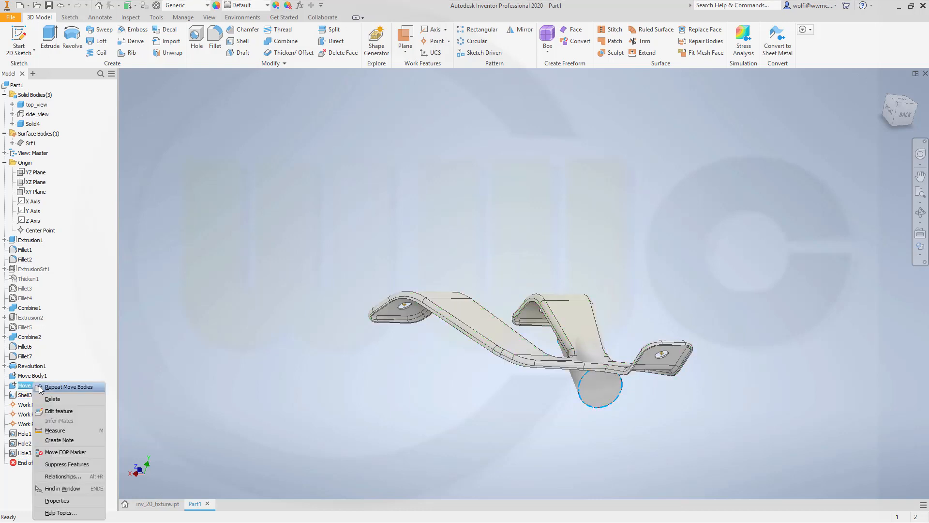
click(66, 452)
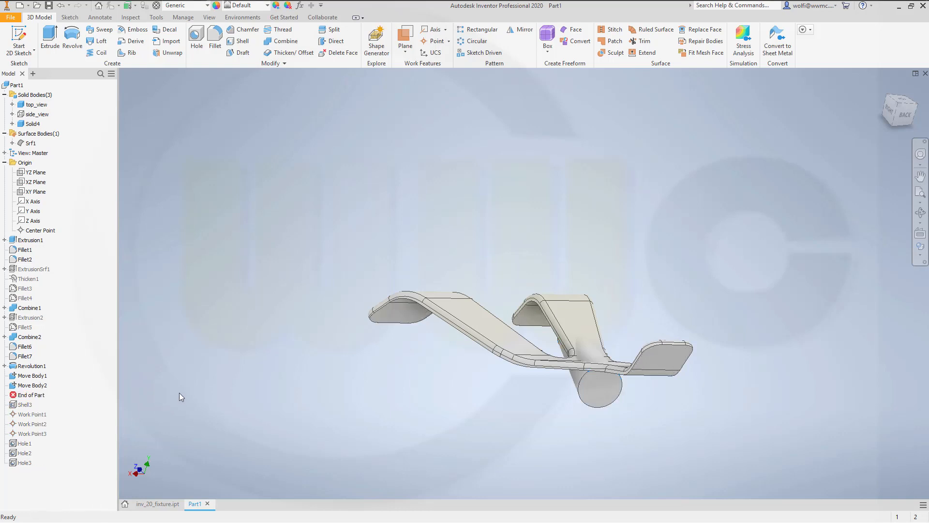
shift+middle_drag(420, 391, 491, 376)
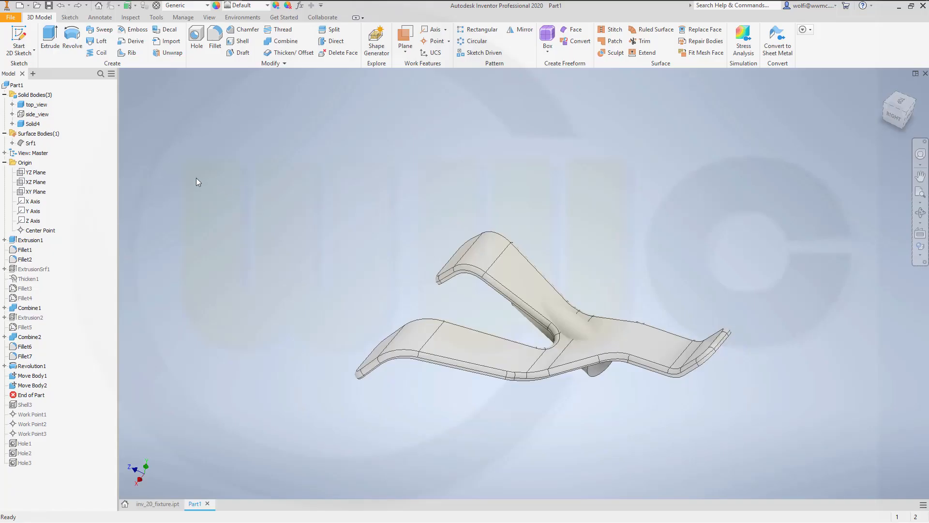
- Rename the revolved solid body Solid4 as bead
click(32, 124)
click(32, 125)
text(bl)
text(ead)
key(Return)
- Create an offset surface at distance 0 from the connected upper faces of the two arms and the stem, leaving out the bent ends
click(298, 55)
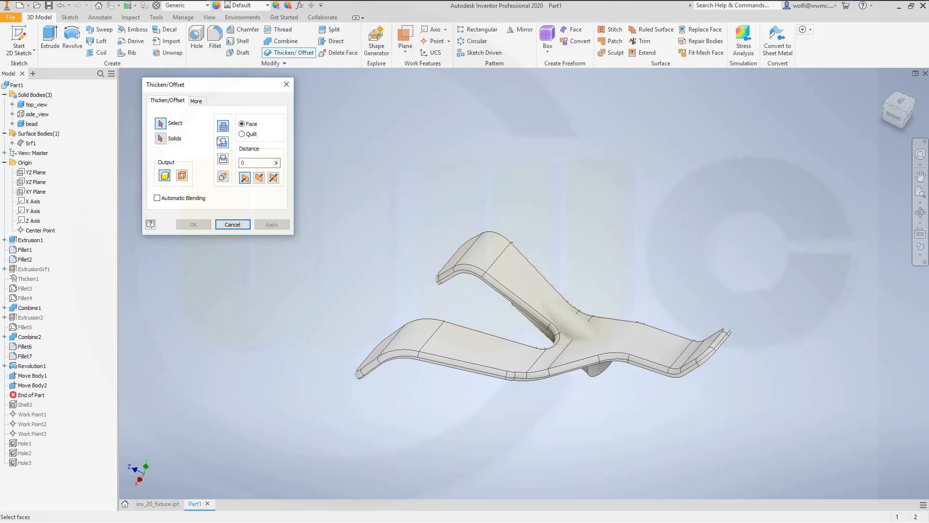
click(182, 176)
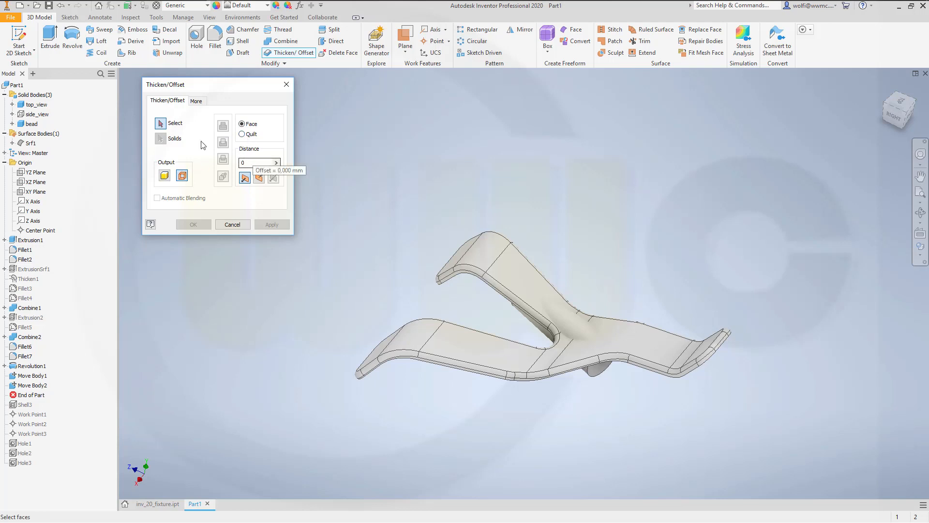
click(522, 272)
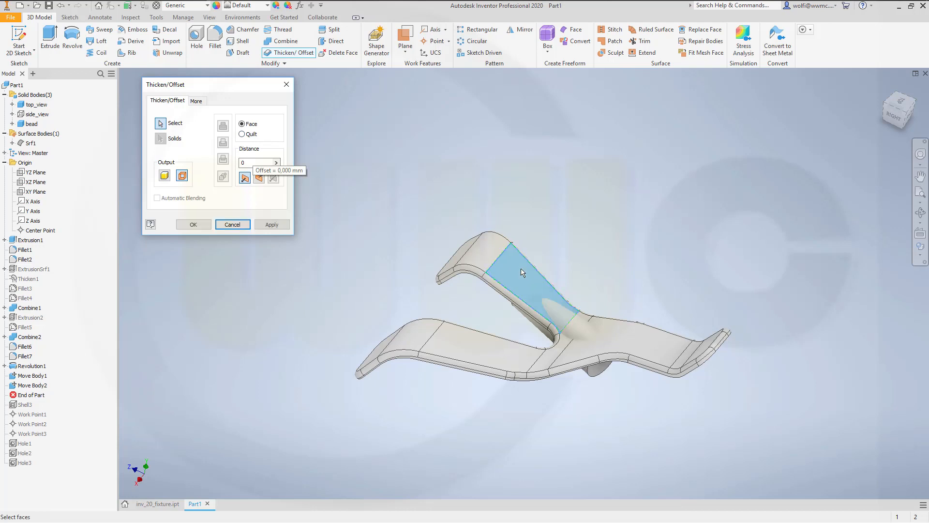
click(563, 349)
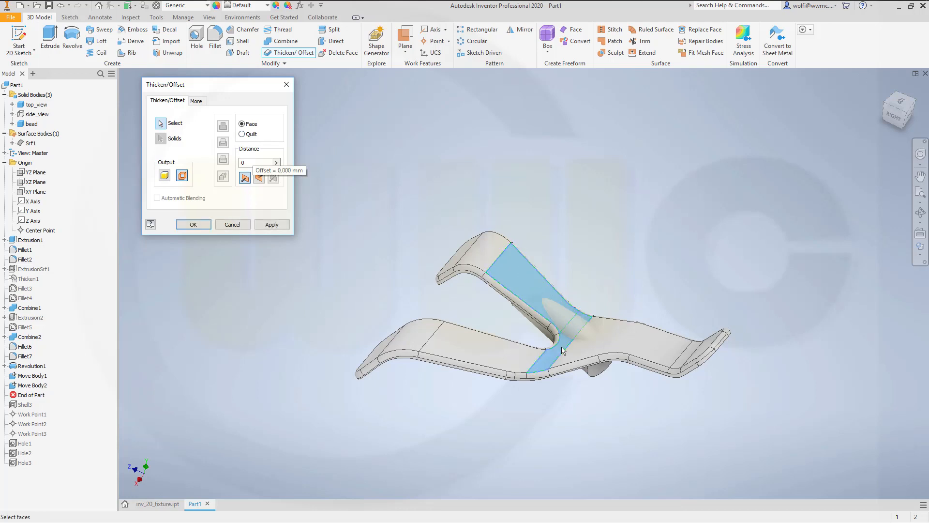
click(509, 357)
click(582, 321)
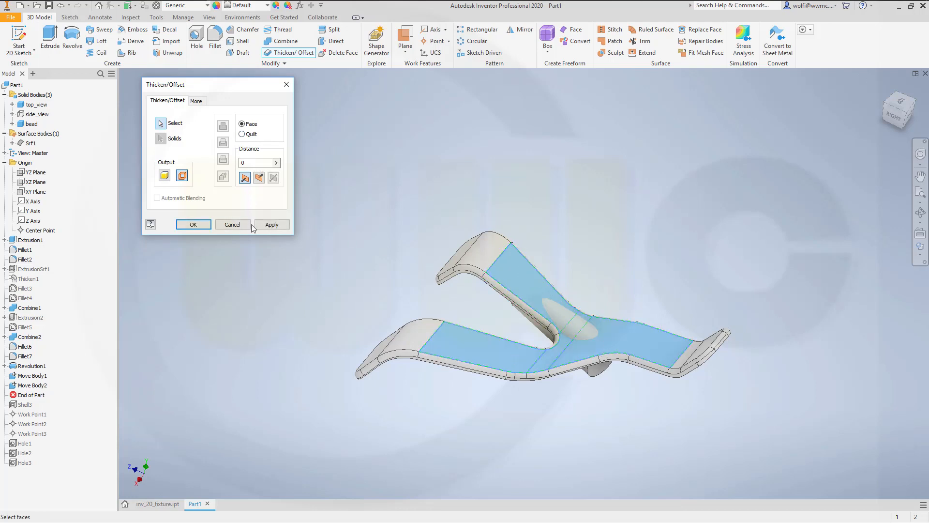
click(193, 224)
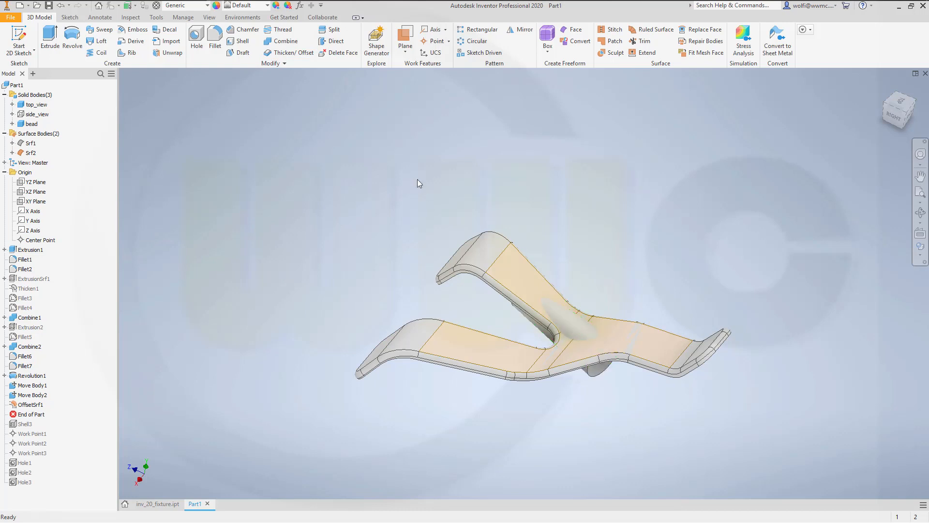
- Trim the bead solid with the offset surface using Split, removing the portion below the surface
click(330, 30)
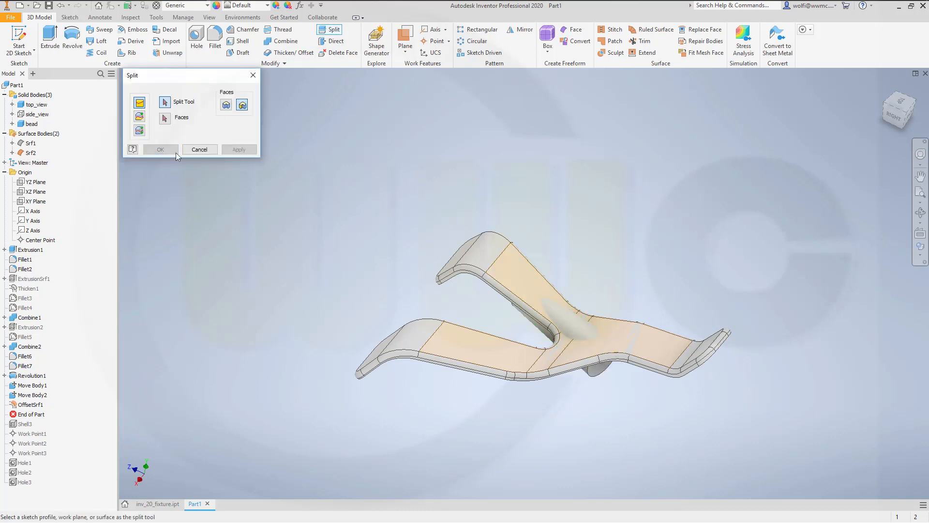
click(140, 116)
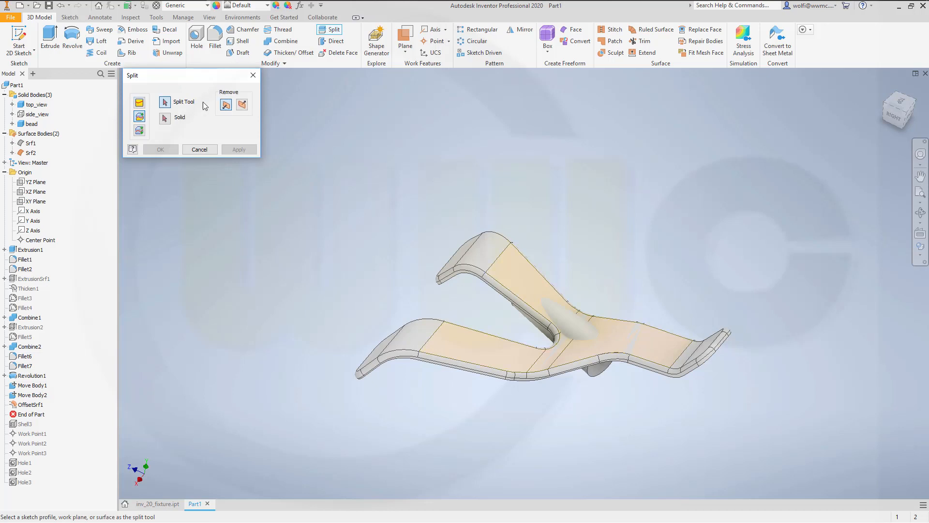
click(458, 347)
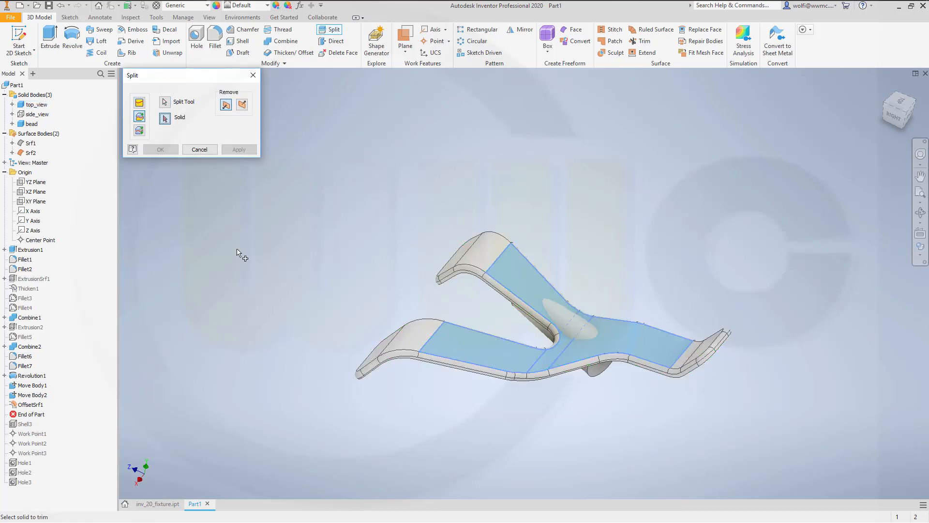
click(599, 374)
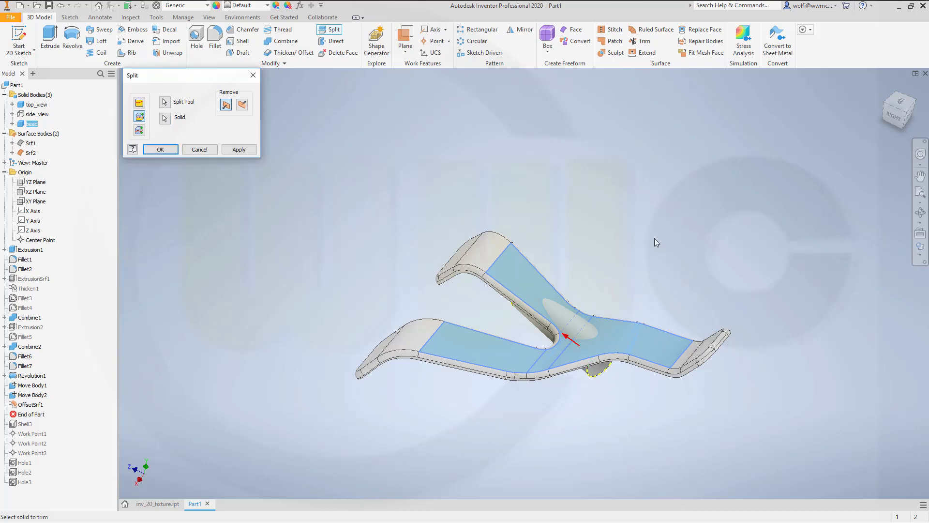
shift+middle_drag(586, 262, 604, 232)
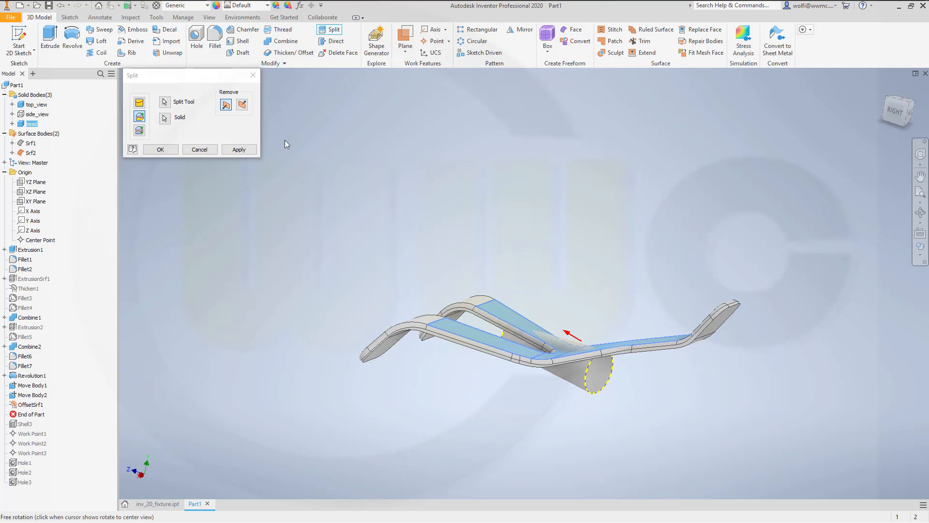
click(242, 105)
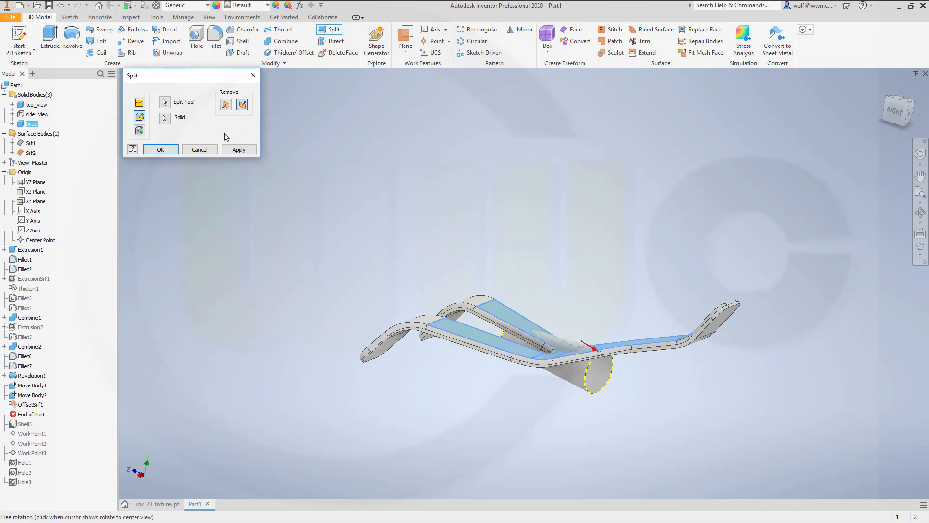
click(160, 149)
- Hide the offset surface body Srf2
shift+middle_drag(326, 206, 448, 265)
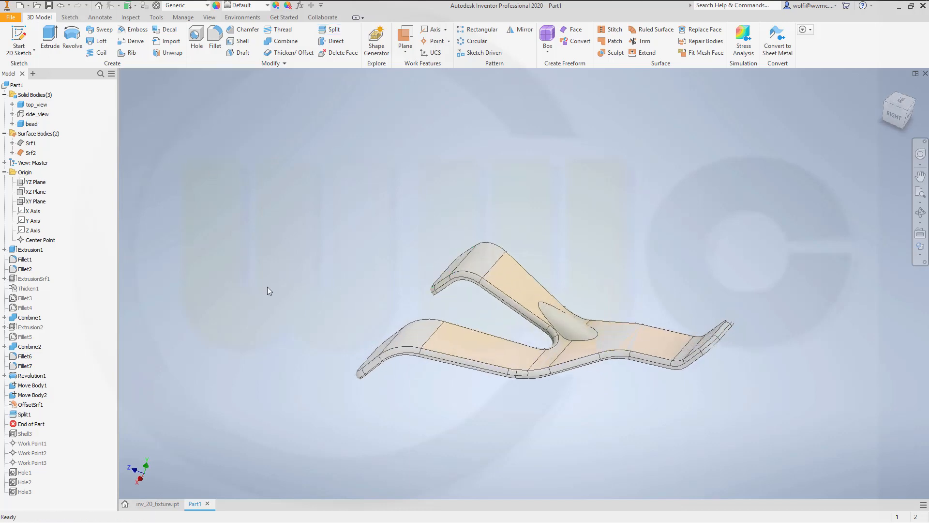
right_click(30, 154)
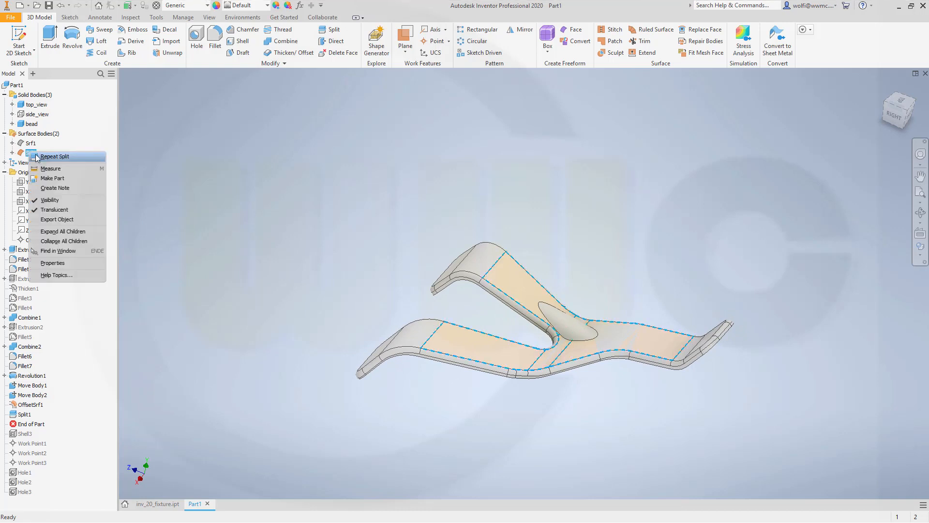
click(52, 201)
- Edit Move Body2 and set the bead's offset along the X axis to -72 mm
mouse_move(335, 243)
shift+middle_down()
mouse_move(327, 224)
mouse_move(324, 242)
mouse_move(338, 251)
shift+middle_up()
shift+middle_drag(573, 327, 552, 345)
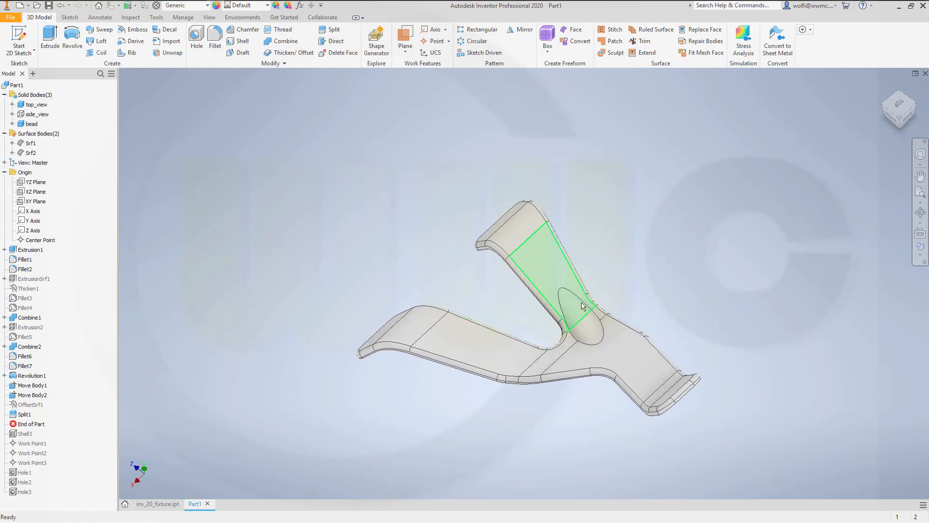
double_click(29, 396)
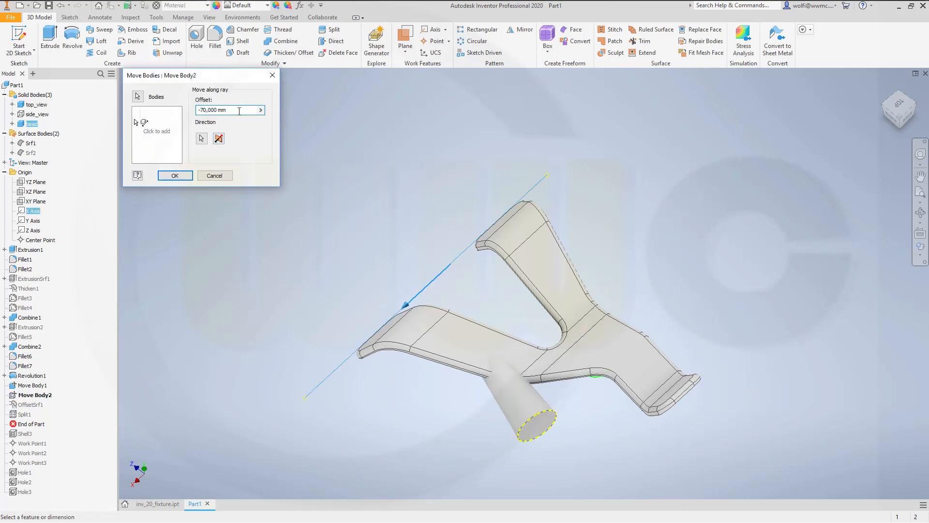
text(-)
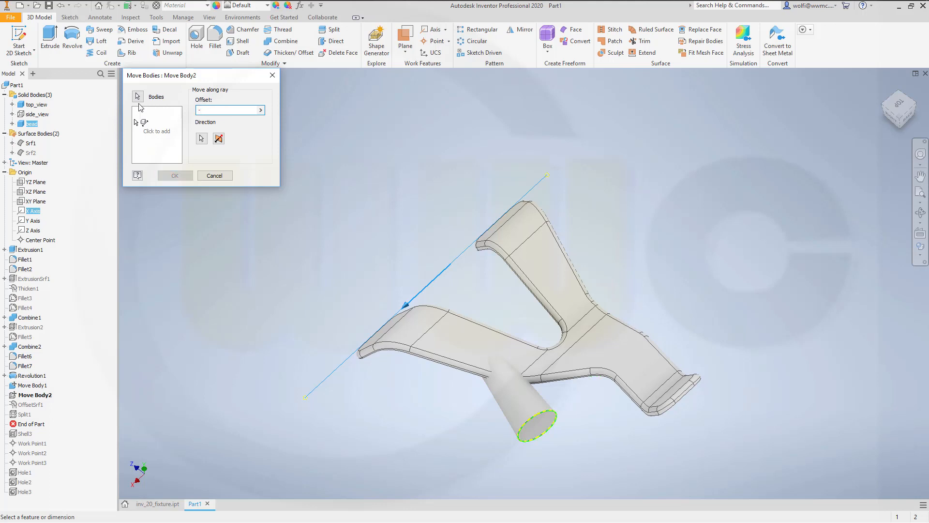
text(72)
key(Return)
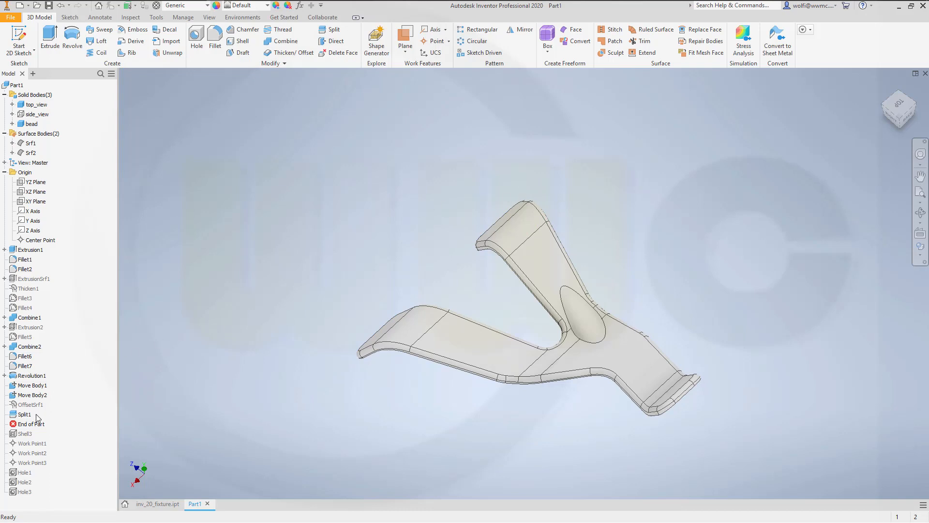
- Join the bead to the top_view body with Combine, using the forked body as the base
shift+middle_drag(391, 283, 405, 241)
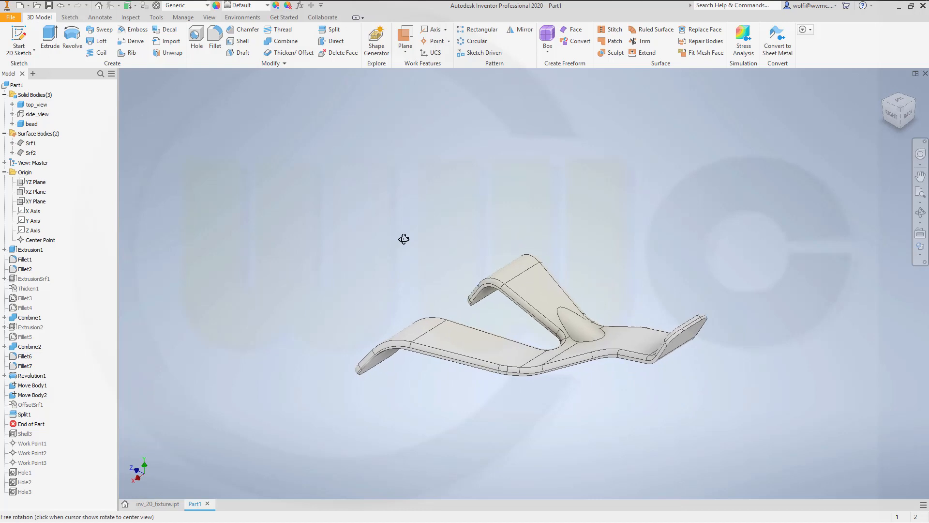
click(284, 44)
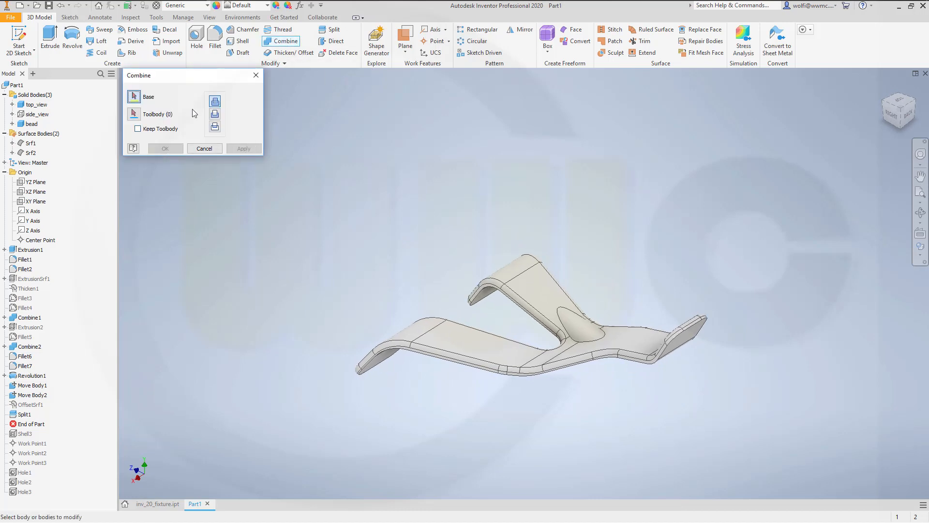
click(463, 327)
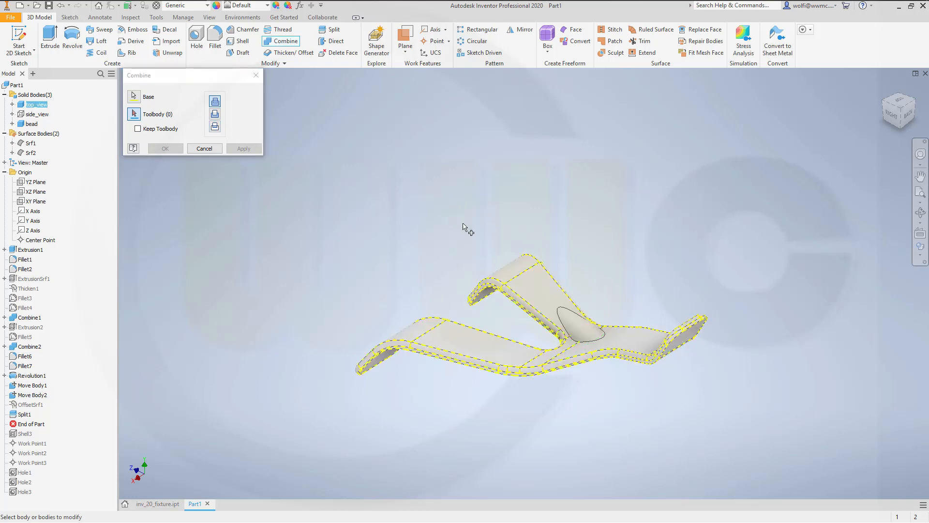
click(579, 330)
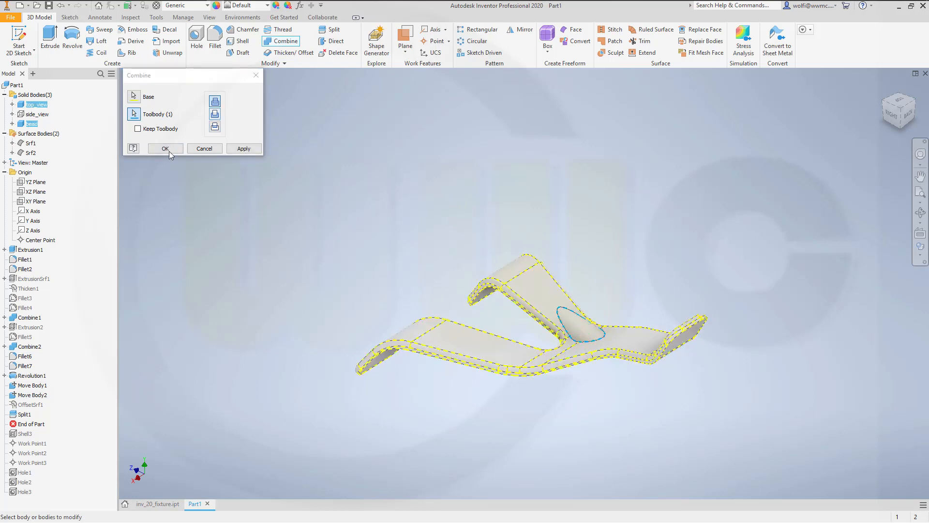
click(167, 150)
- Fillet the edge loop where the bead meets the forked body with a 3 mm radius
shift+middle_drag(426, 196, 434, 238)
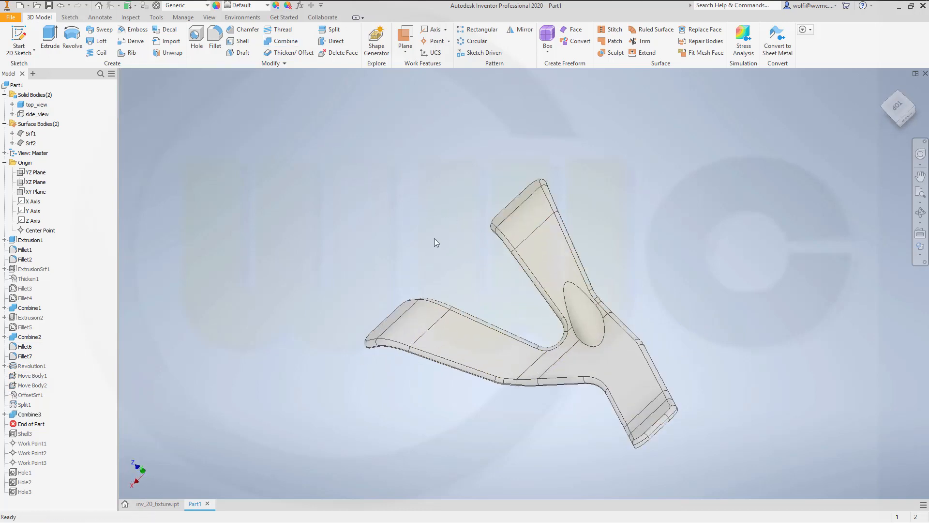
click(215, 40)
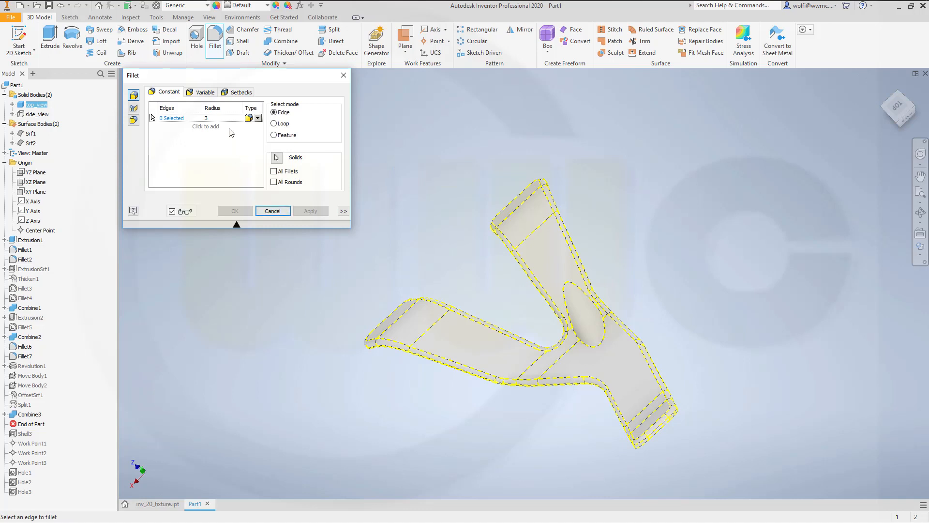
click(579, 338)
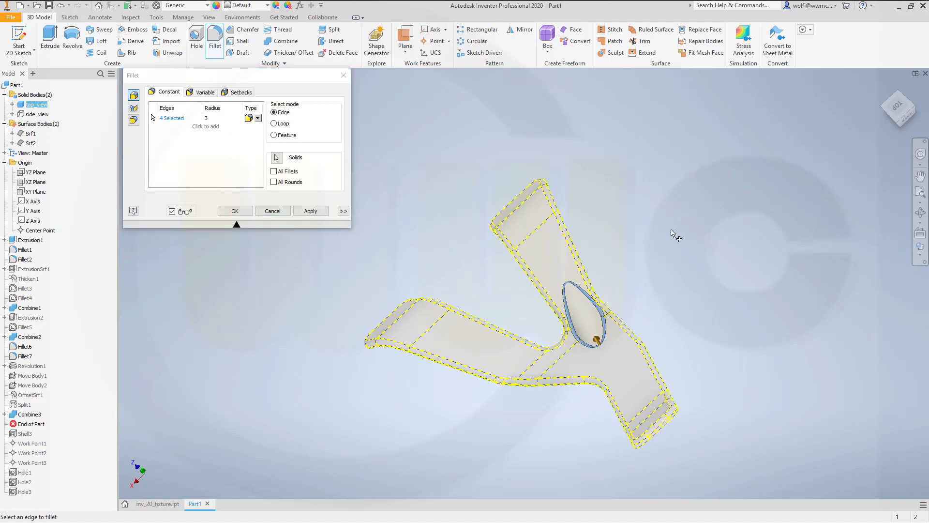
click(237, 211)
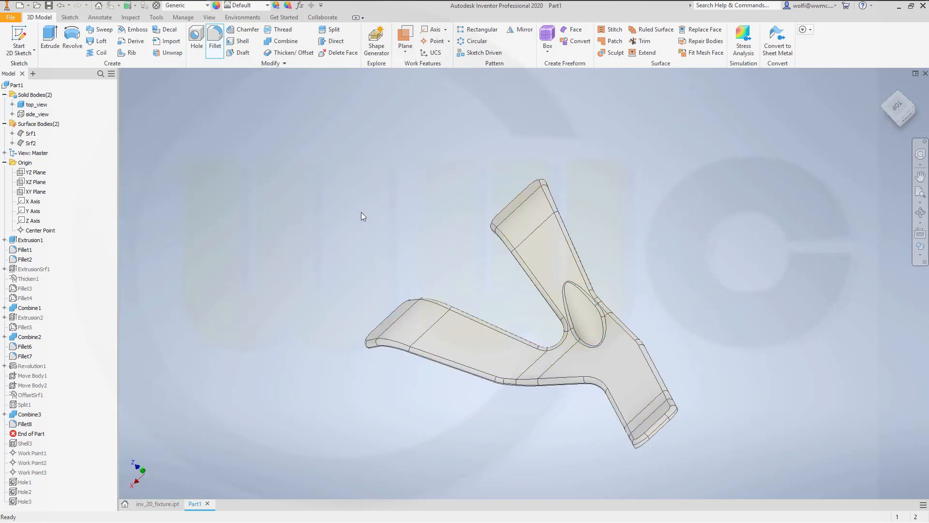
- Move the end-of-part marker below Hole3 to restore the shell, work points and holes, and inspect the finished part
shift+middle_drag(436, 241, 442, 223)
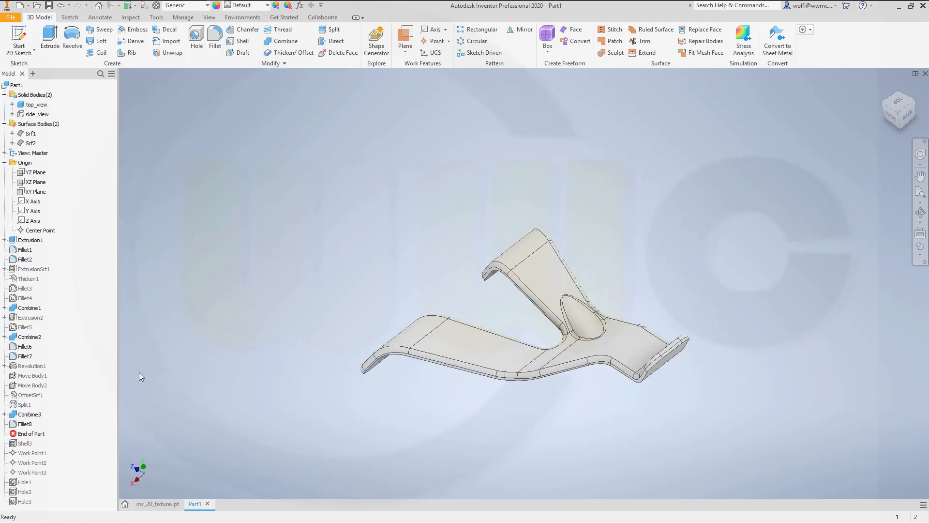
scroll(199, 355, up, 5)
scroll(177, 374, down, 6)
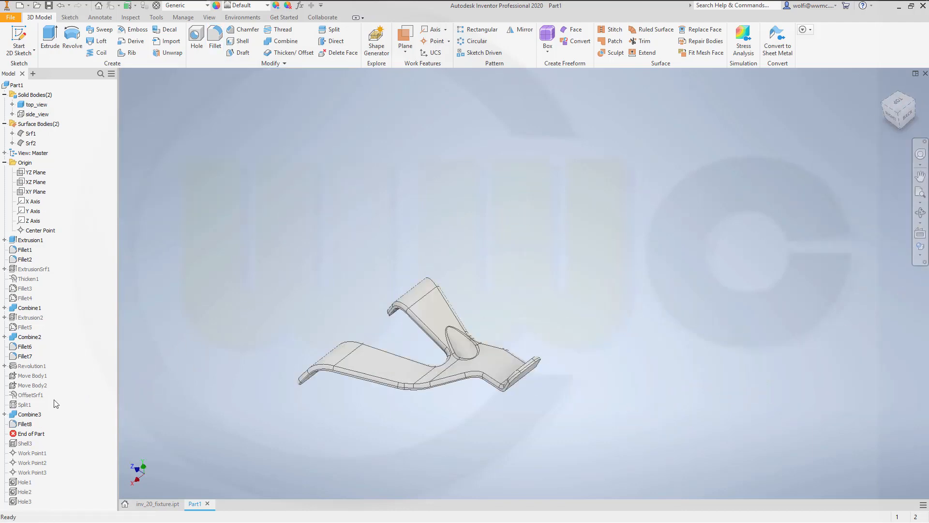
right_click(29, 502)
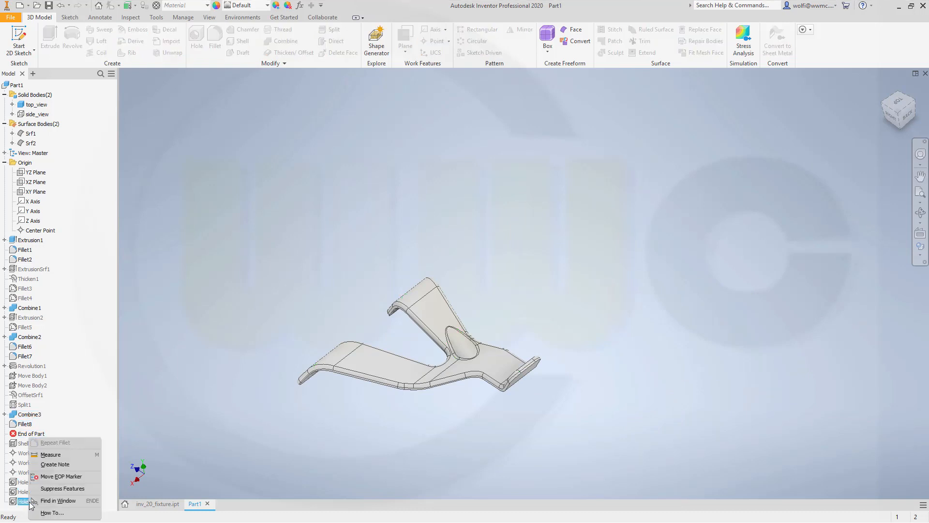
click(59, 477)
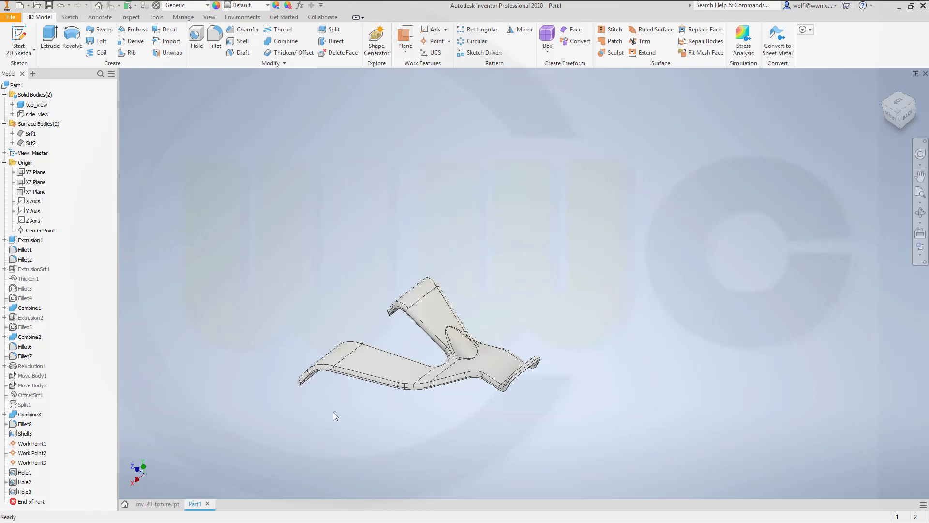
shift+middle_drag(333, 411, 529, 352)
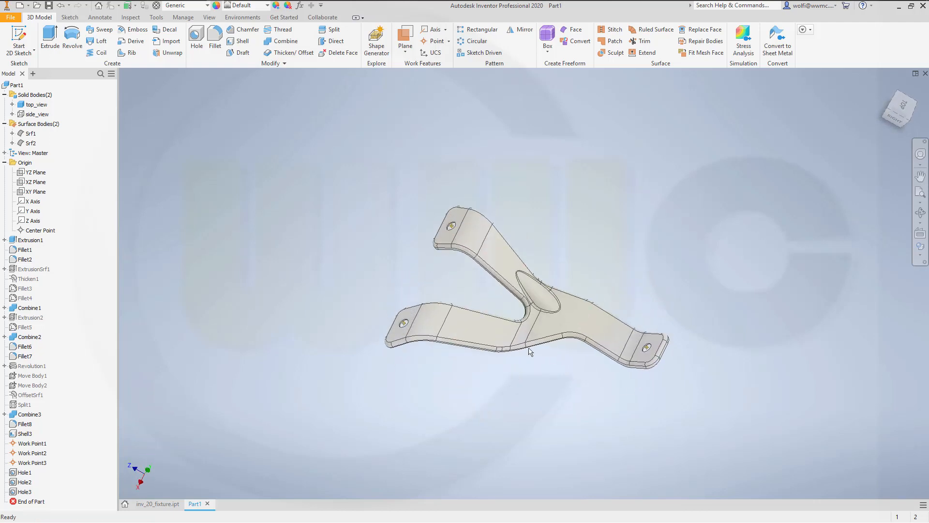
scroll(531, 351, down, 2)
scroll(594, 283, up, 3)
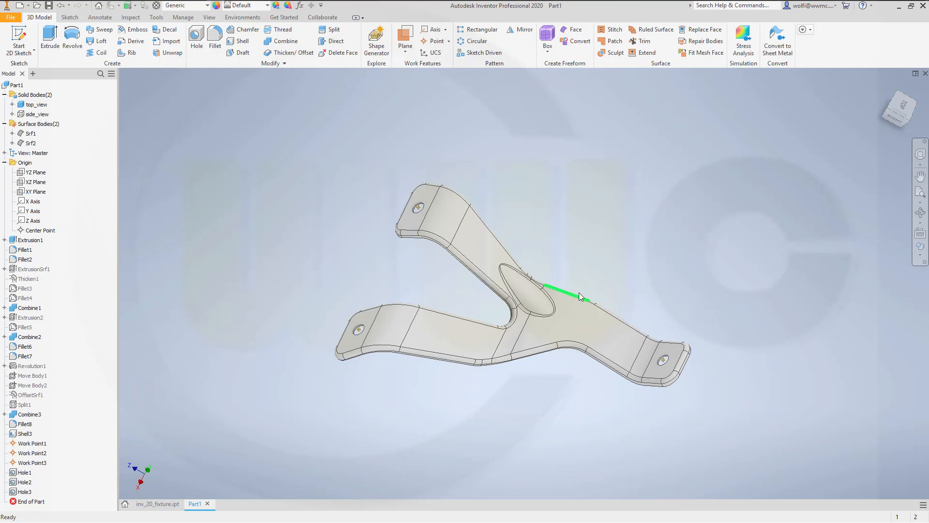
mouse_move(579, 292)
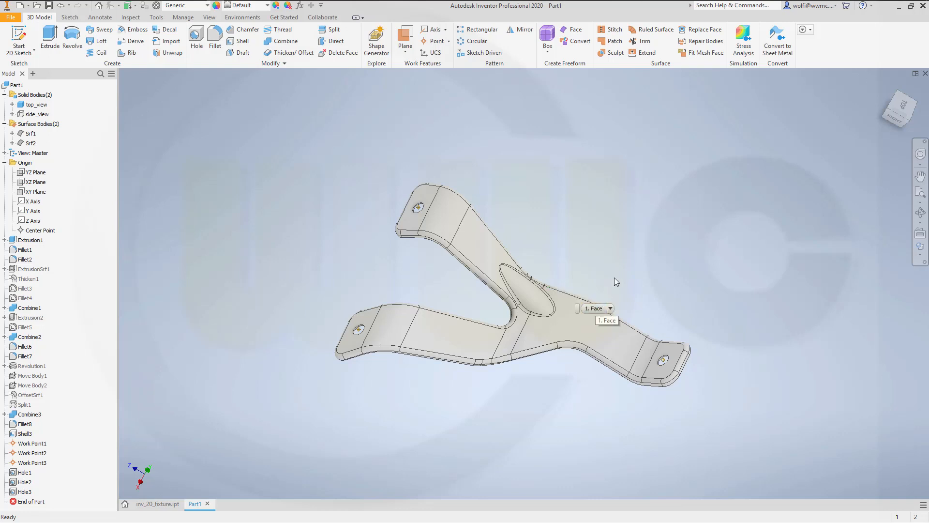